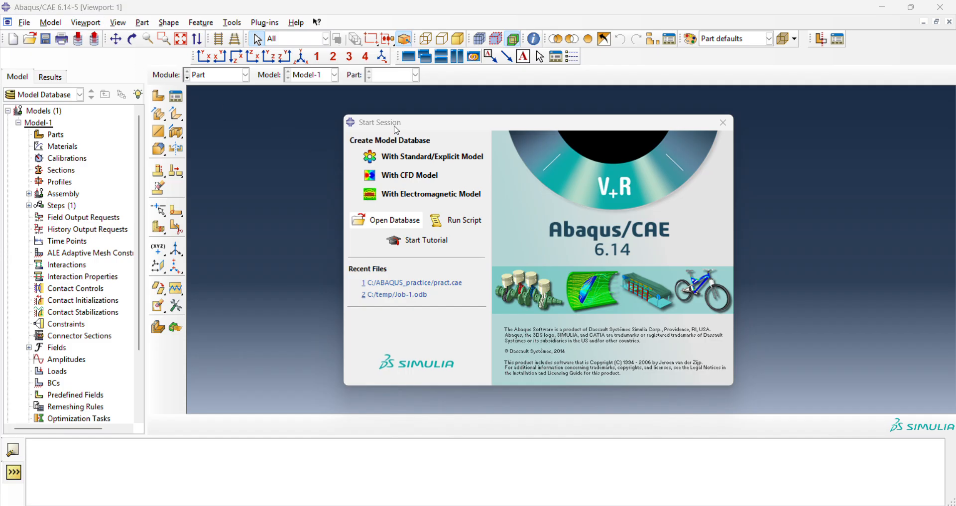
Create a new model database with a Standard/Explicit model.
mouse_move(396, 131)
mouse_down()
mouse_move(401, 142)
mouse_move(395, 130)
mouse_up()
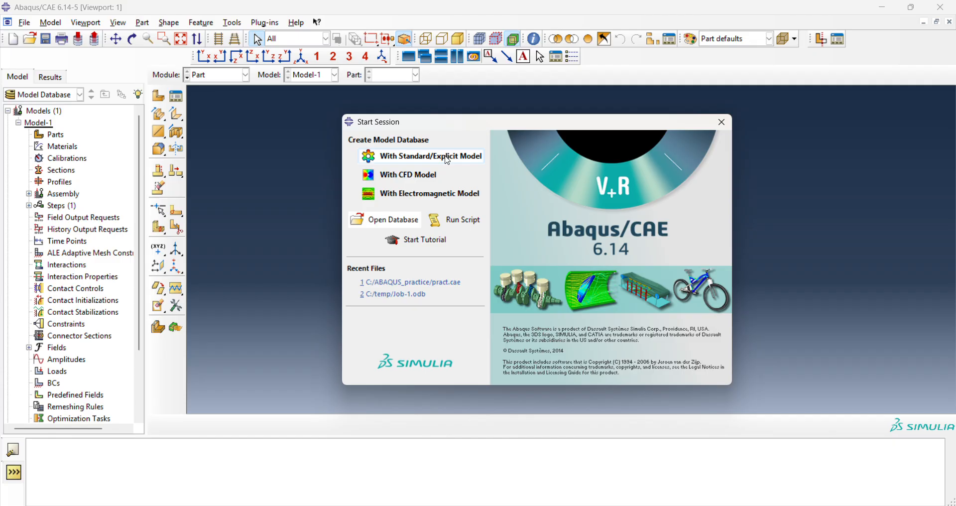
click(408, 158)
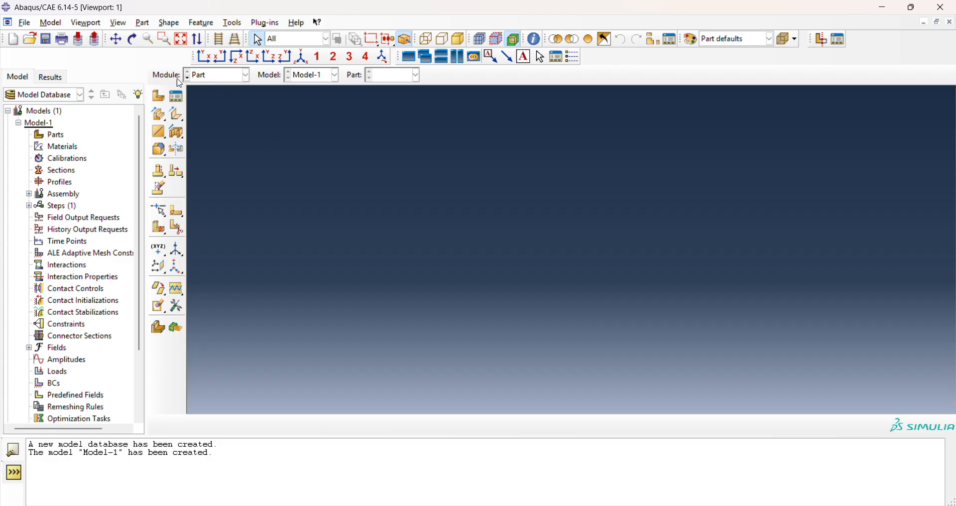
Examine the available modules and the model tree, viewing the Property module before returning to the Part module.
click(246, 75)
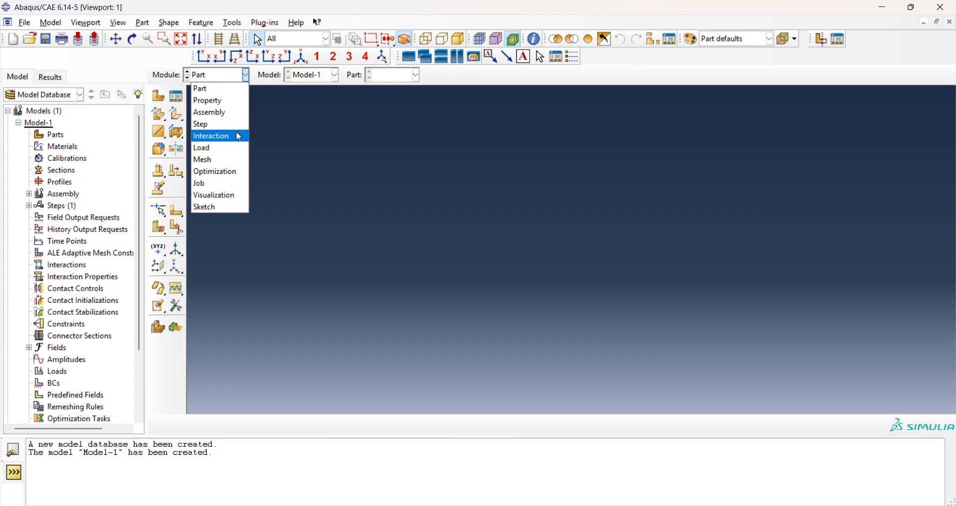
click(247, 81)
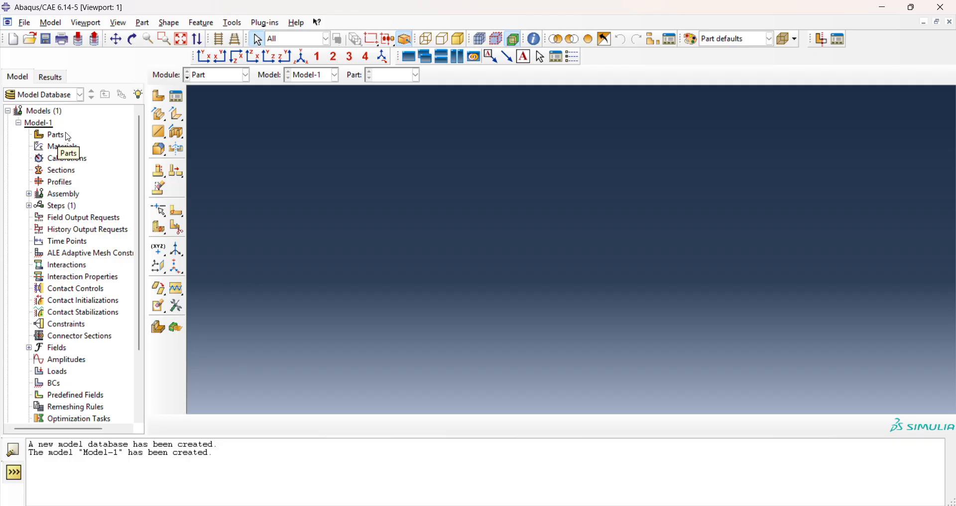
scroll(100, 302, down, 1)
scroll(96, 301, down, 2)
scroll(96, 301, up, 3)
click(214, 75)
click(219, 89)
click(218, 76)
click(213, 98)
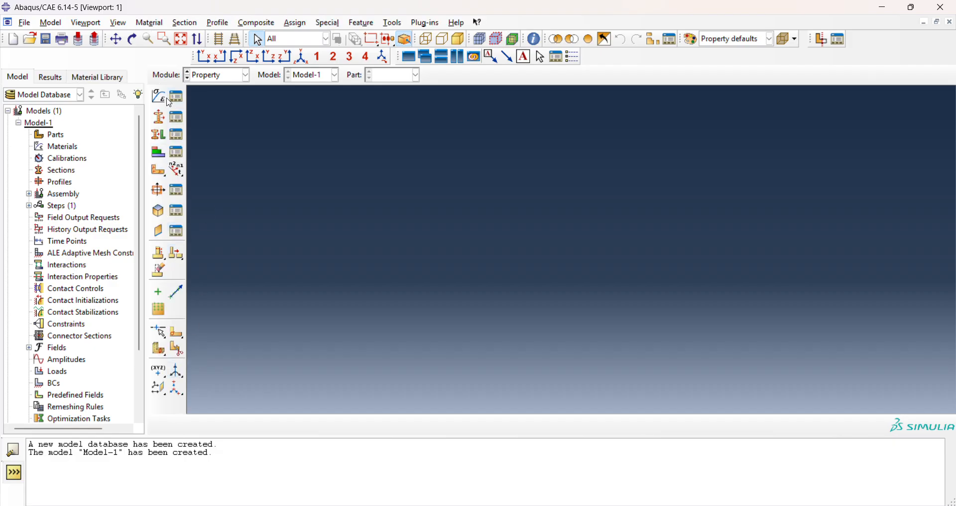
click(213, 75)
click(215, 89)
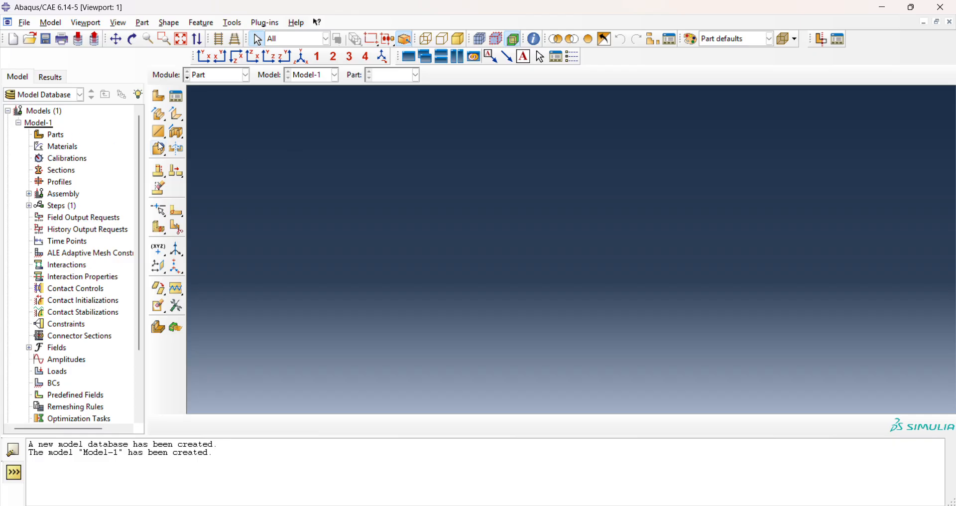
Start a new part and compare its modeling spaces and base shapes, keeping it 3D deformable with a solid extrusion.
double_click(57, 135)
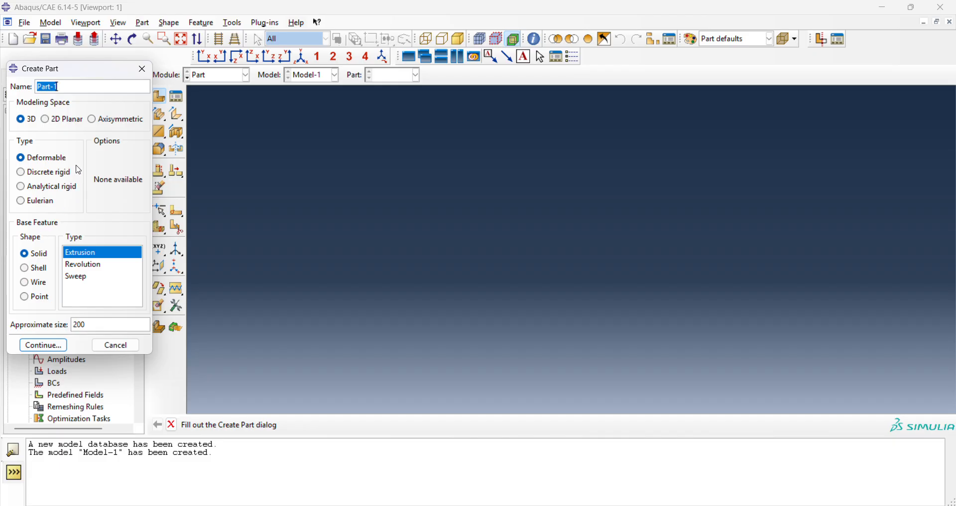
click(78, 121)
click(31, 121)
click(29, 287)
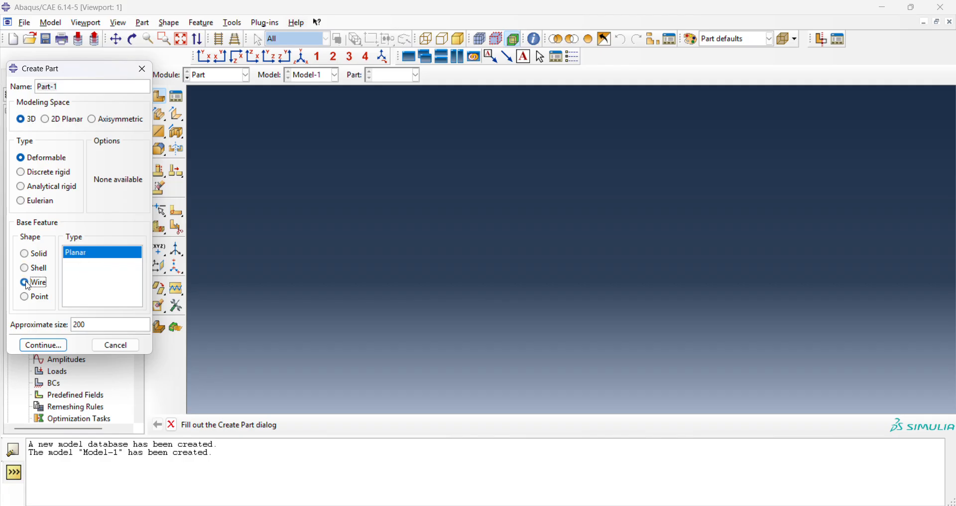
click(29, 271)
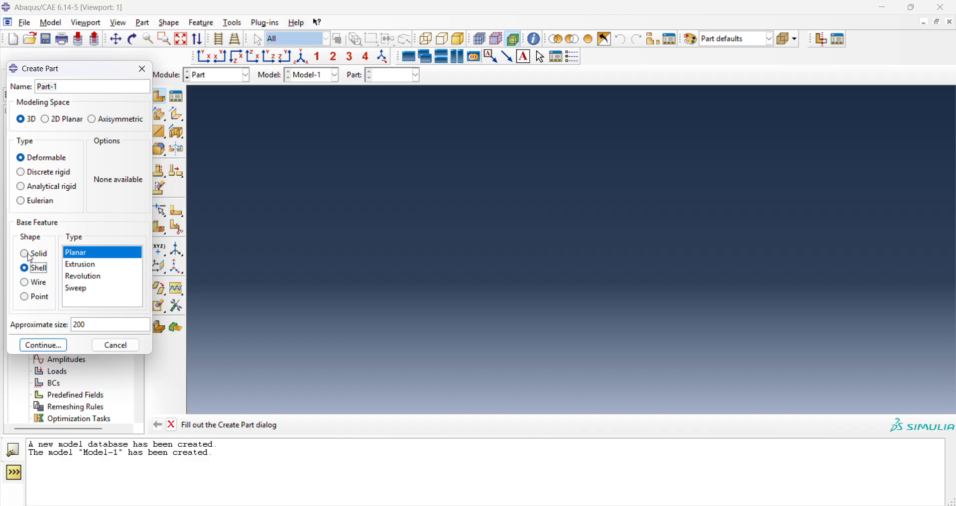
click(29, 256)
click(65, 121)
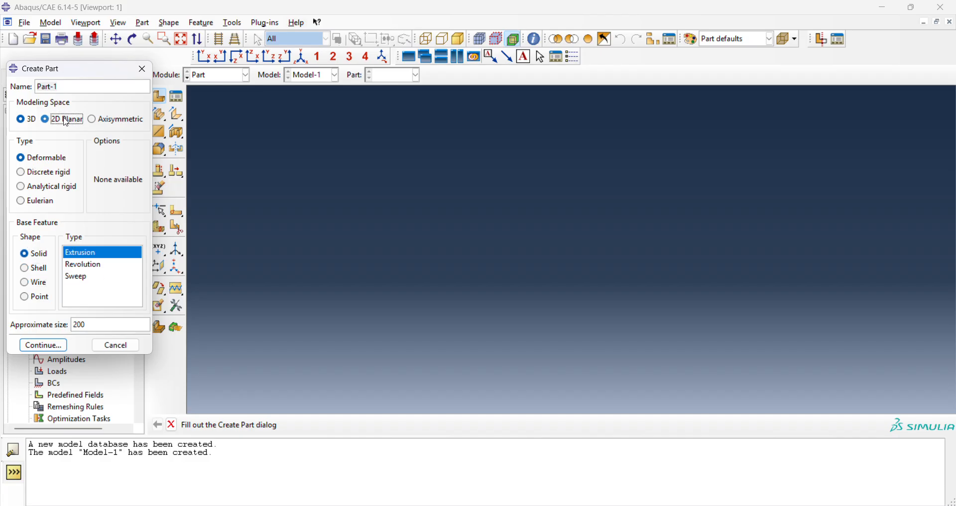
click(114, 123)
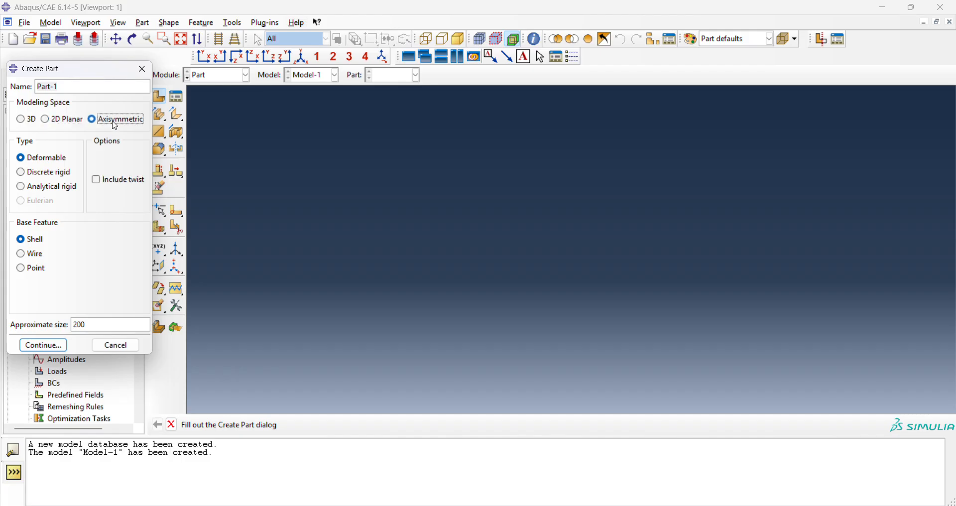
click(74, 121)
click(28, 120)
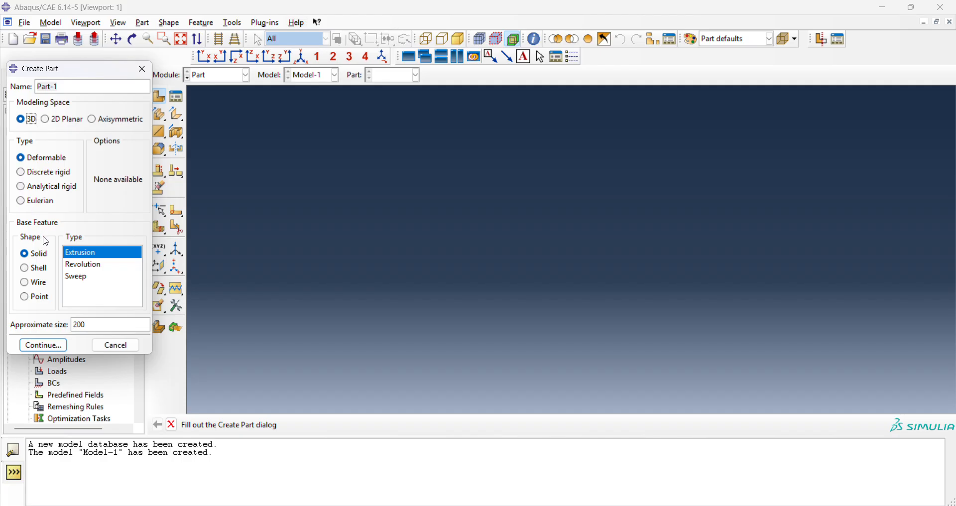
Examine the base feature types offered for shell, wire and point shapes, then return to solid extrusion.
click(34, 271)
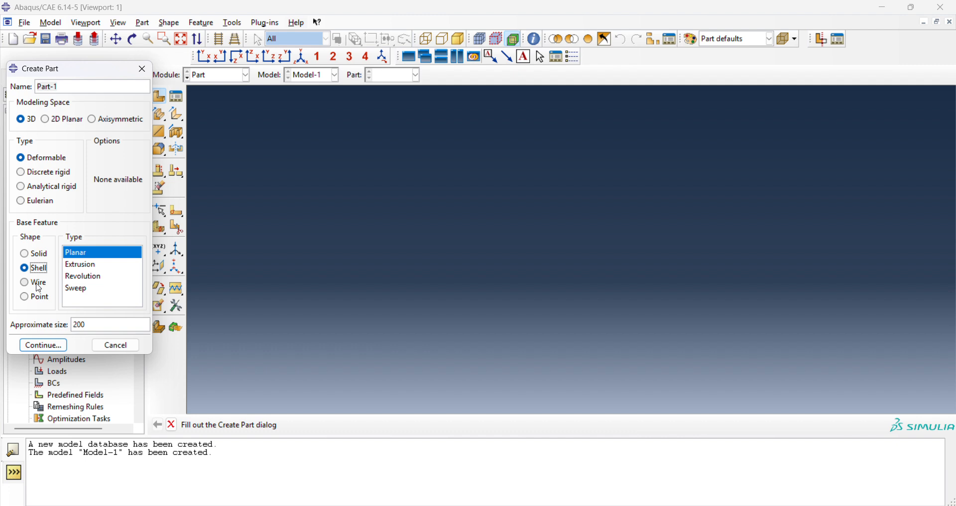
click(39, 287)
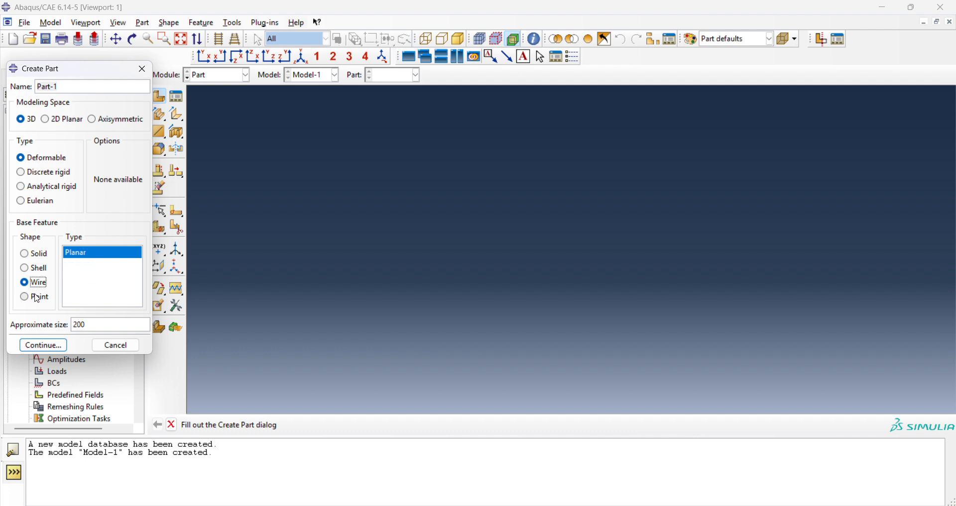
click(37, 299)
click(37, 285)
click(41, 271)
click(38, 257)
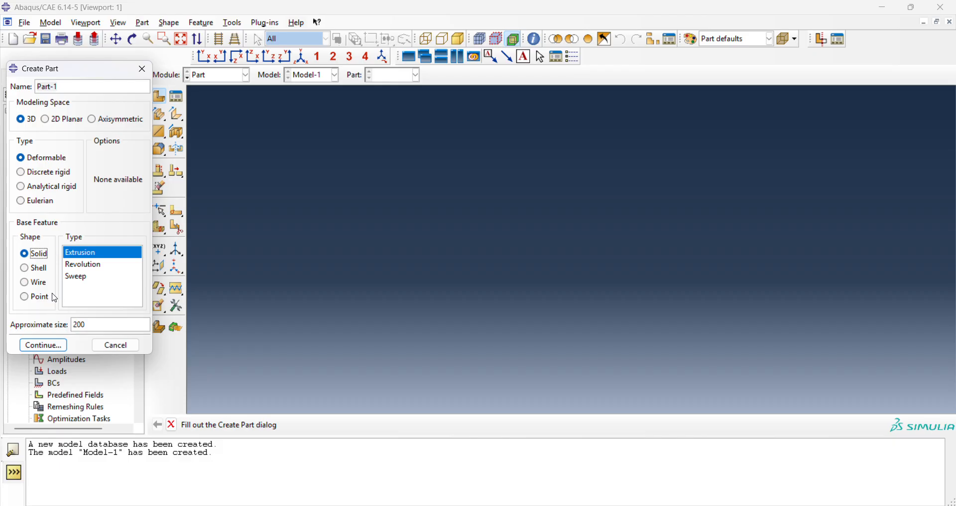
click(33, 270)
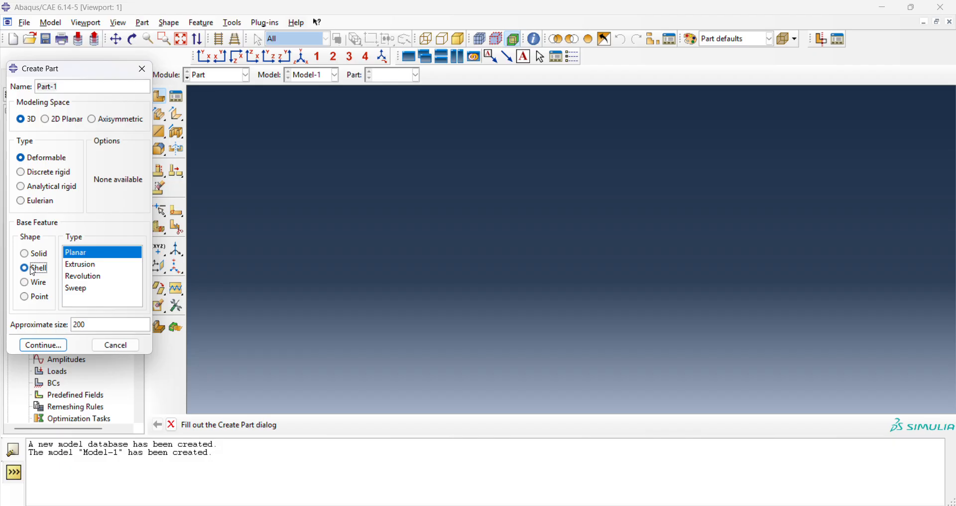
click(33, 272)
click(42, 286)
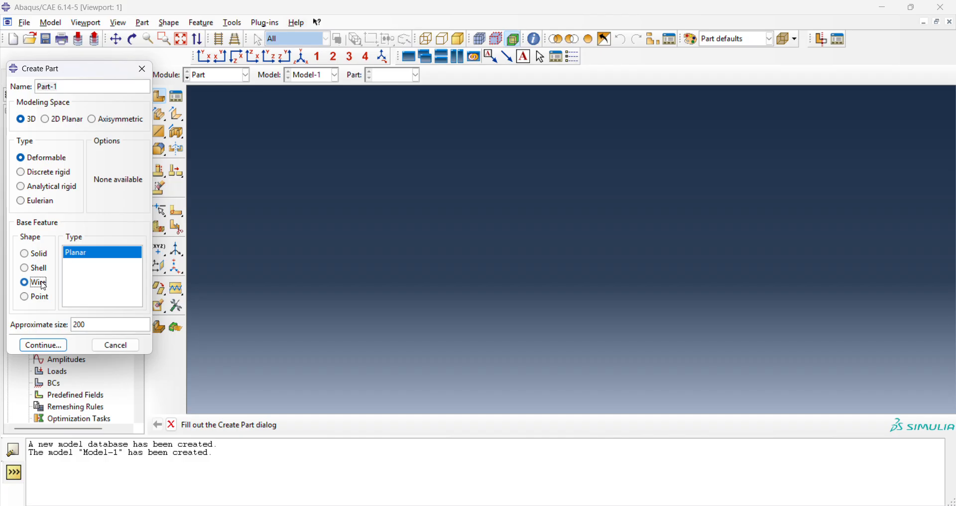
click(35, 258)
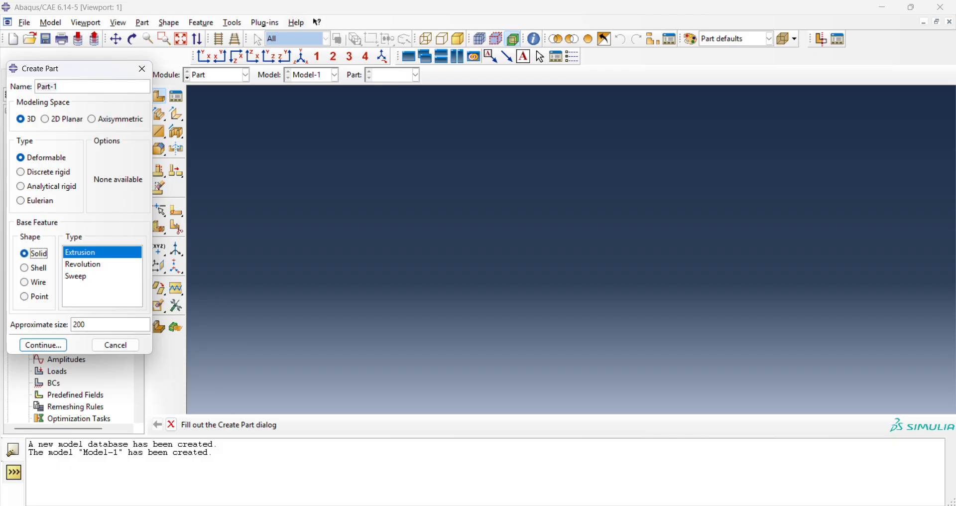
Switch to the Brave browser and examine the connection schematics, dimension drawings and Abaqus model figures in the intermeshed steel connections paper.
mouse_move(509, 505)
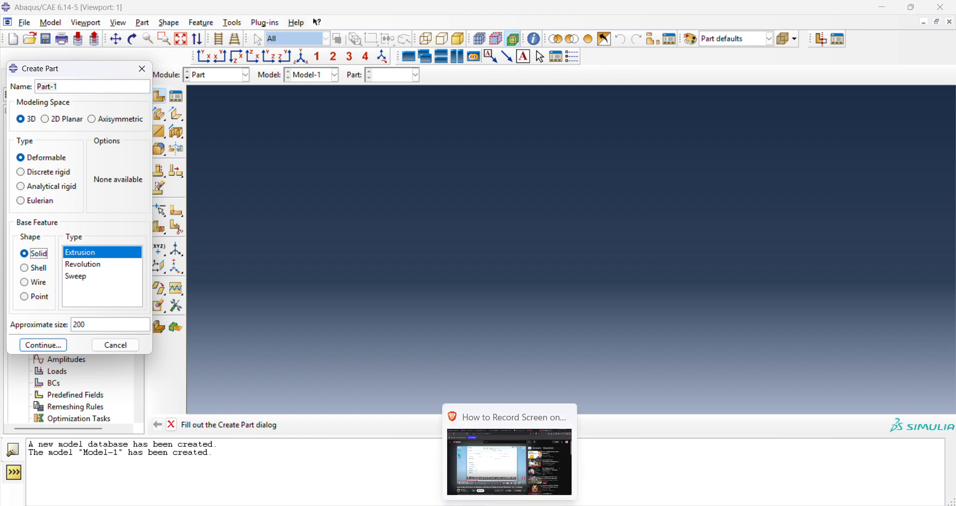
click(509, 505)
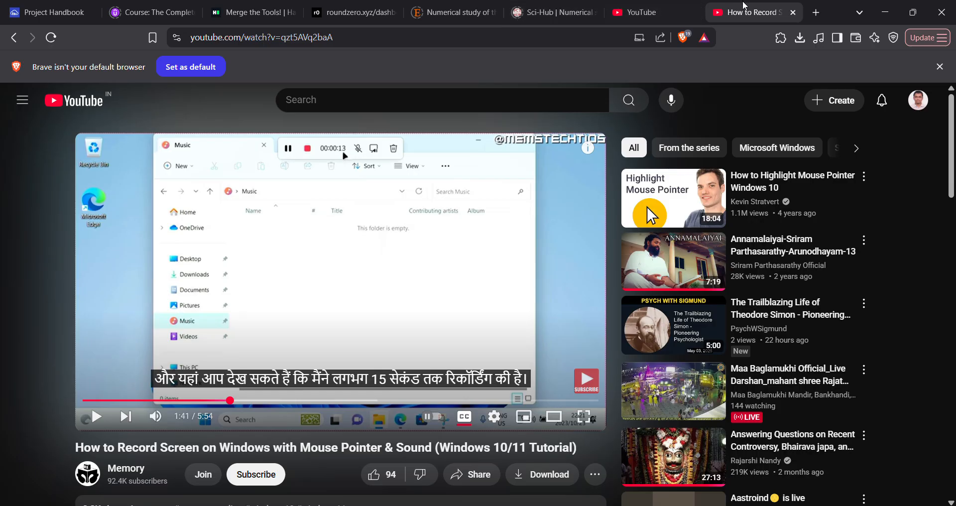
click(547, 12)
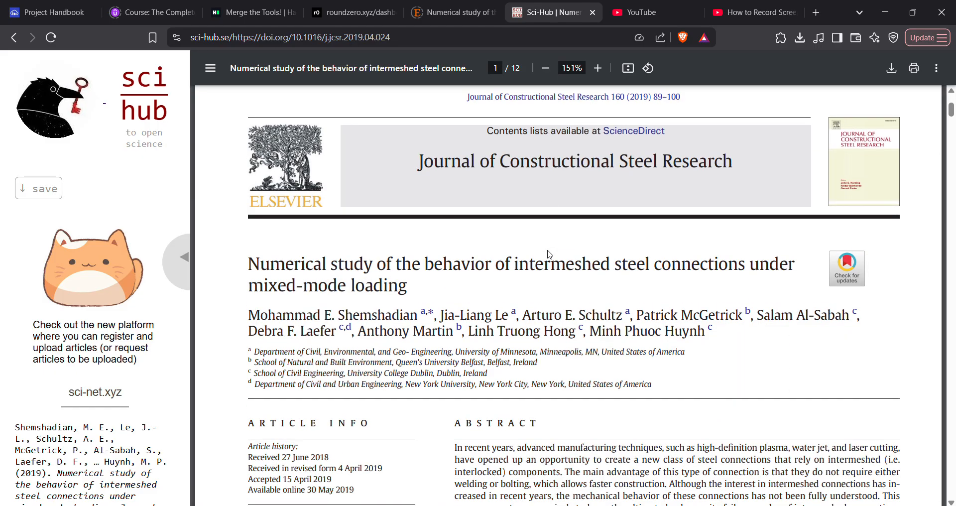
scroll(549, 255, down, 20)
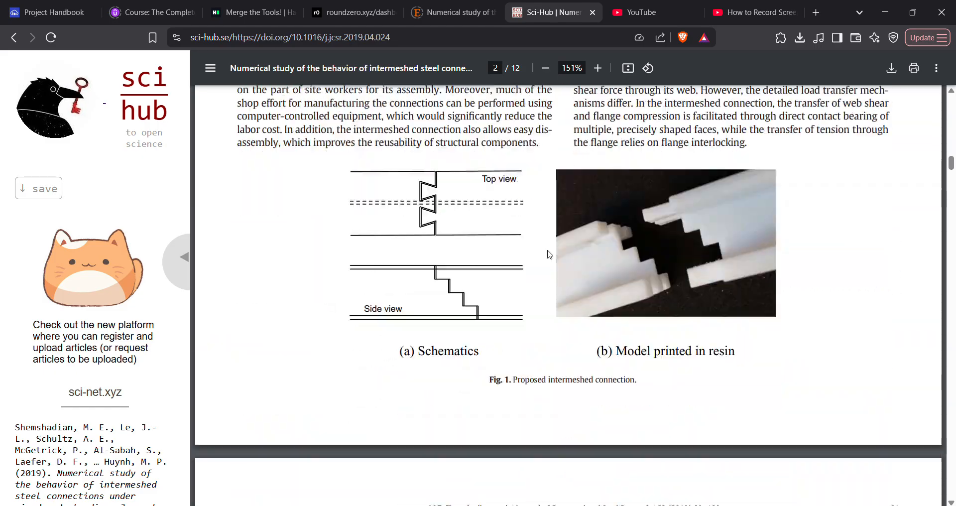
scroll(549, 254, down, 6)
scroll(549, 255, up, 5)
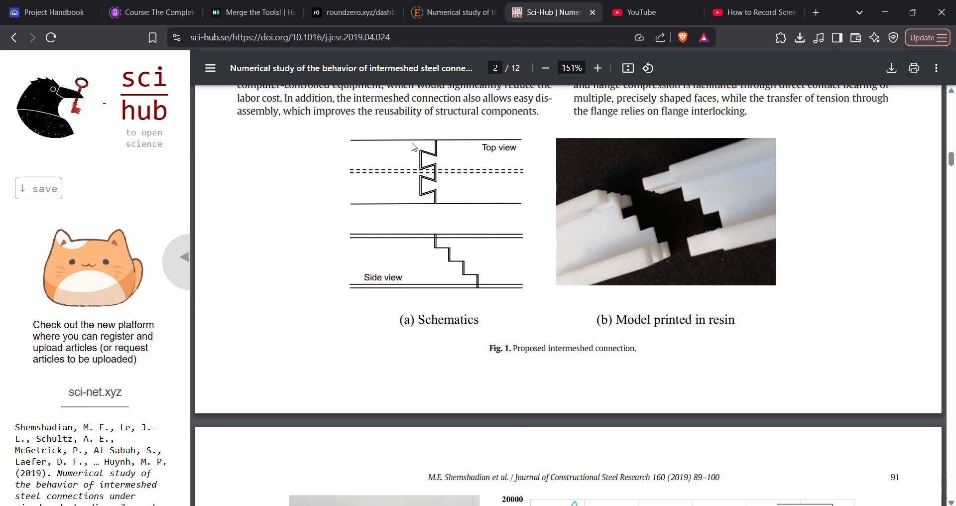
scroll(412, 146, down, 2)
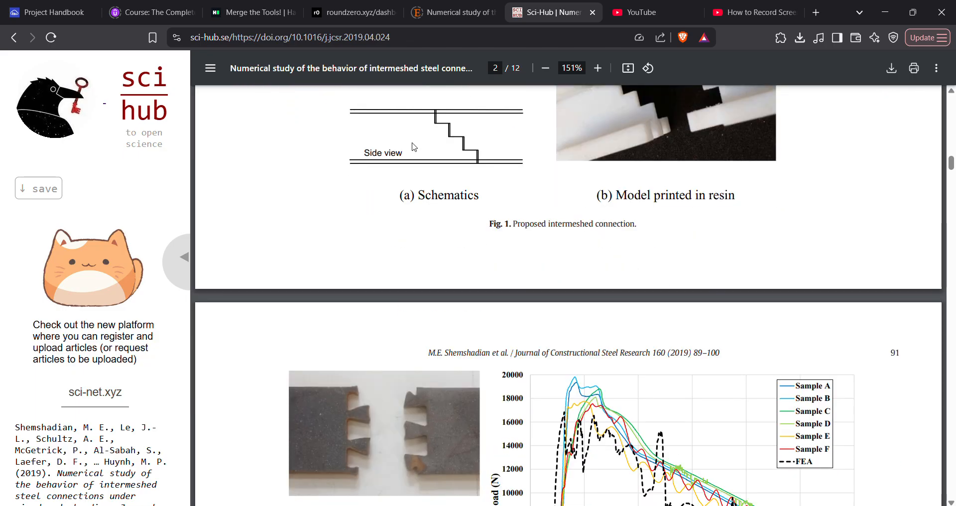
scroll(413, 147, down, 5)
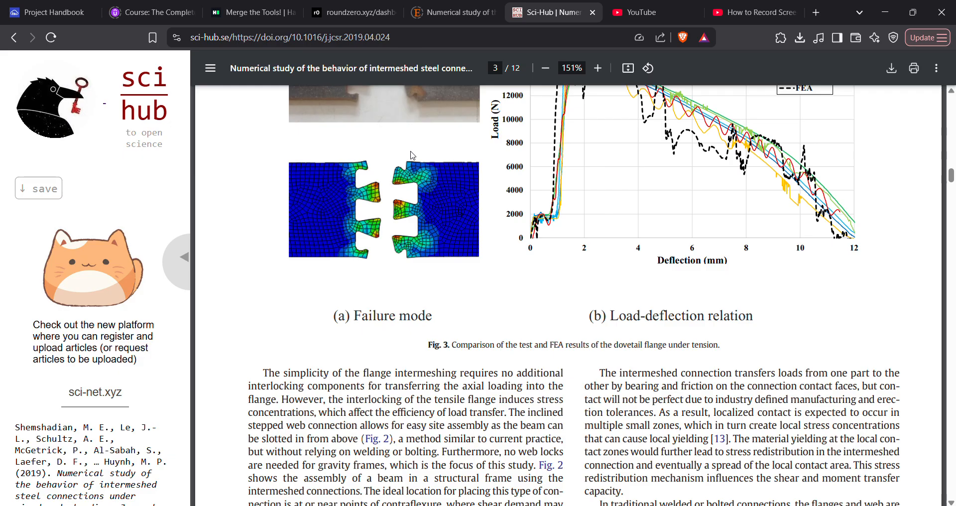
scroll(381, 256, up, 3)
scroll(381, 256, down, 6)
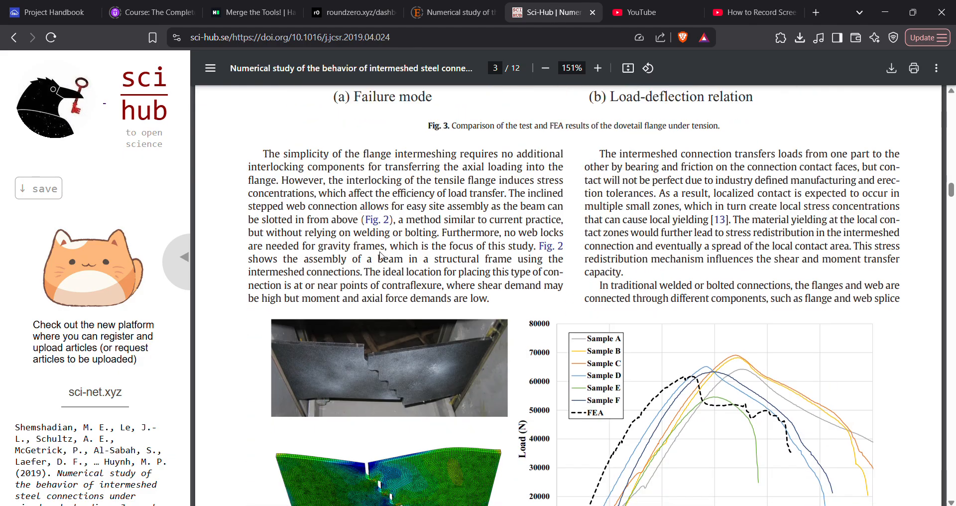
scroll(381, 256, up, 4)
scroll(381, 257, down, 12)
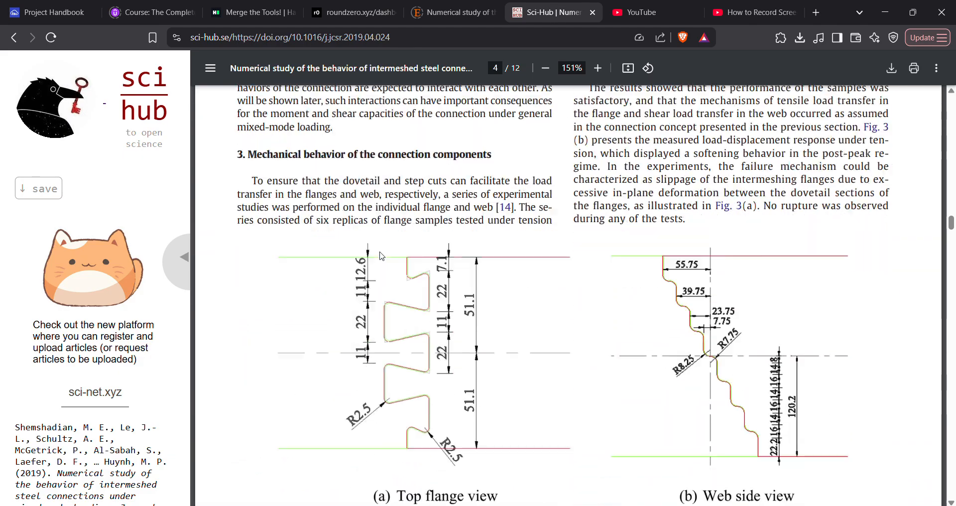
scroll(381, 256, down, 5)
scroll(381, 256, down, 12)
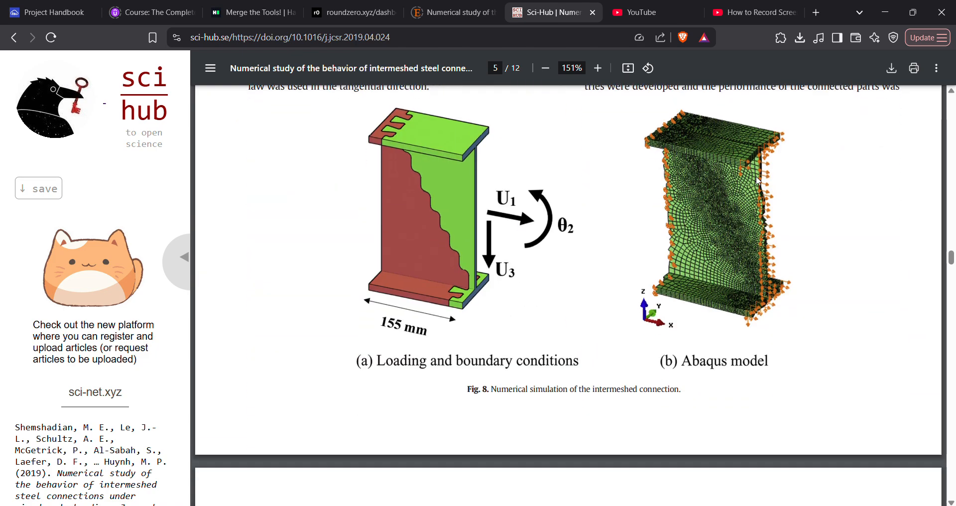
Switch to the Word document, note the unit system "[N mm s]" below the existing text, and return to Abaqus/CAE.
click(877, 12)
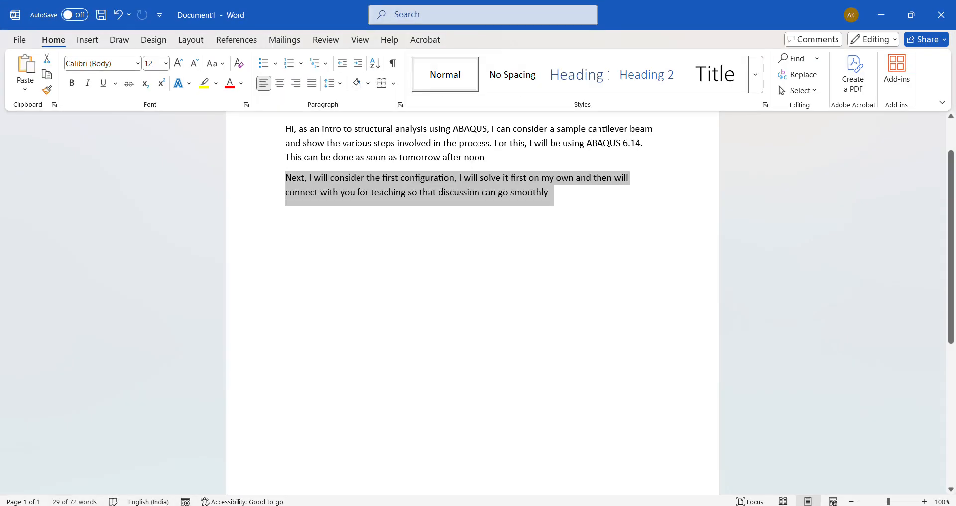
scroll(587, 454, down, 5)
scroll(515, 279, up, 6)
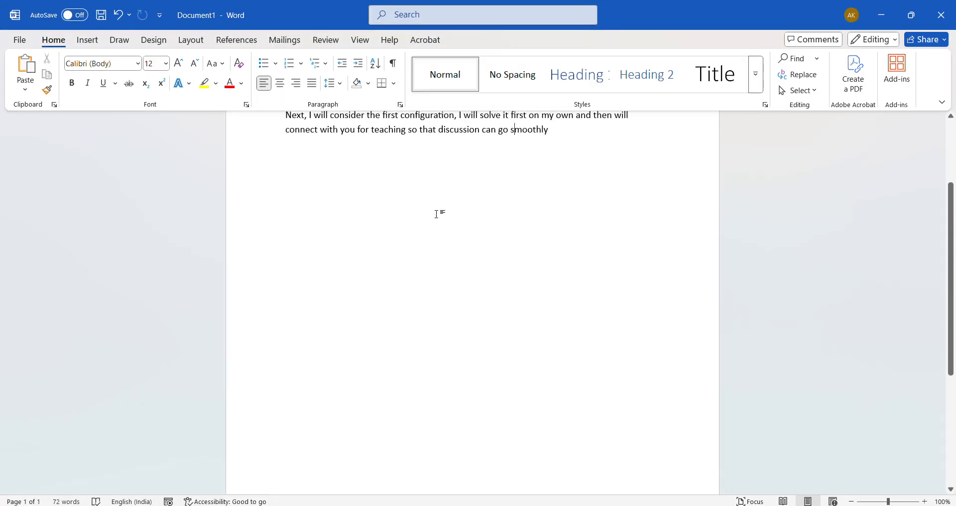
key(Return)
key(Return)
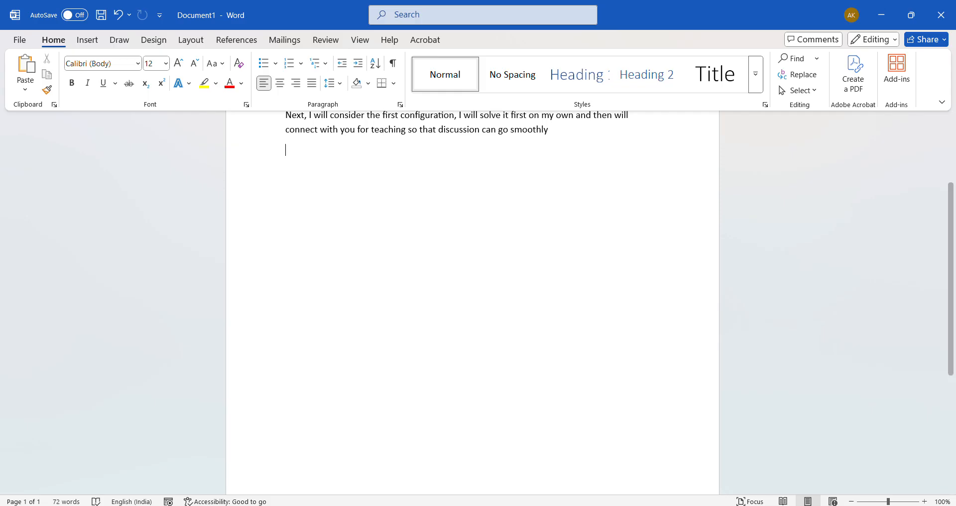
scroll(472, 299, down, 3)
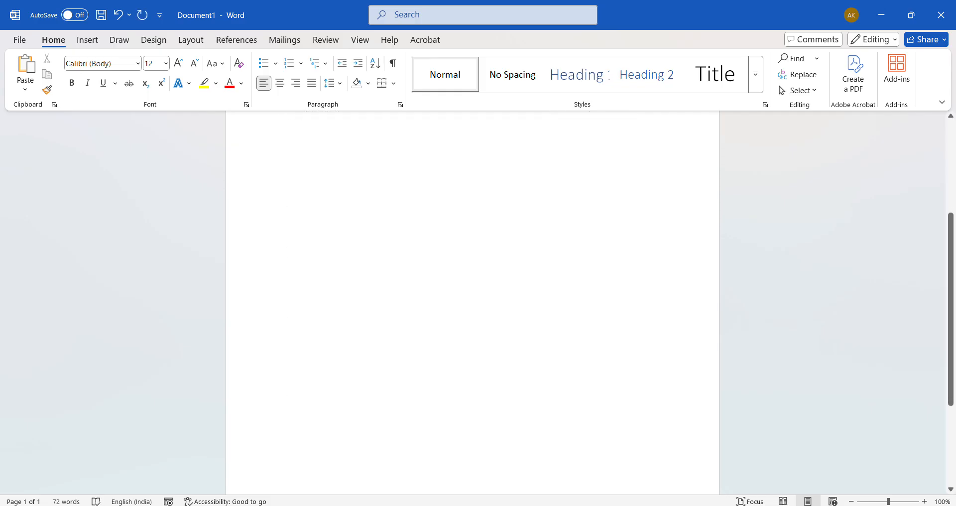
text([N)
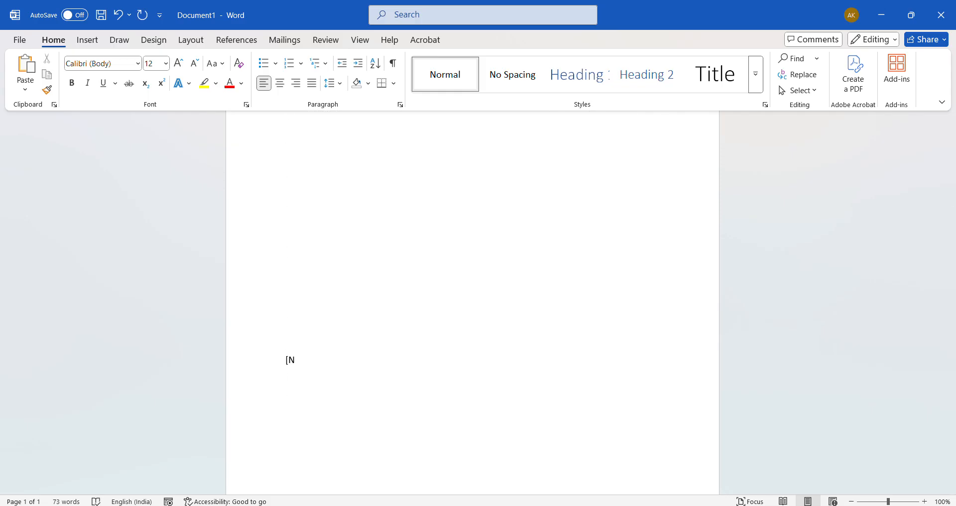
text( mm s])
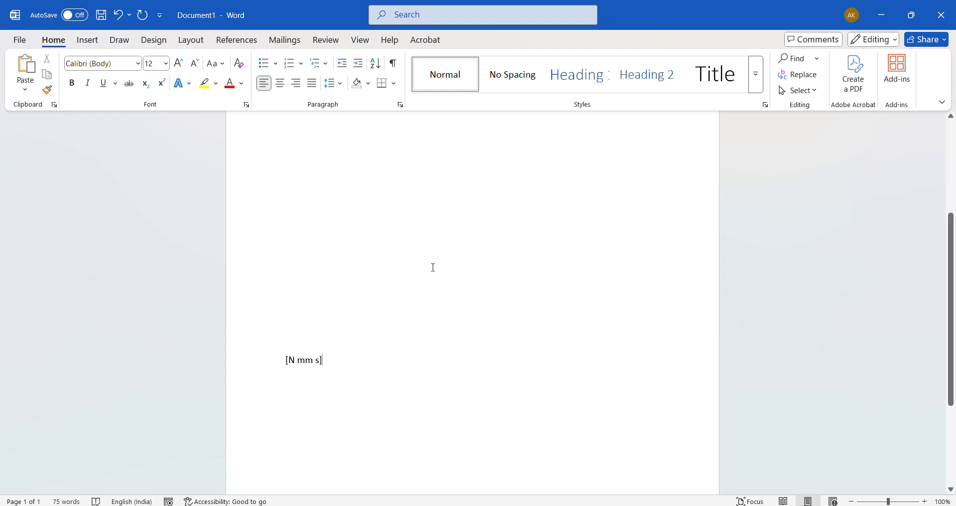
key(alt+Tab)
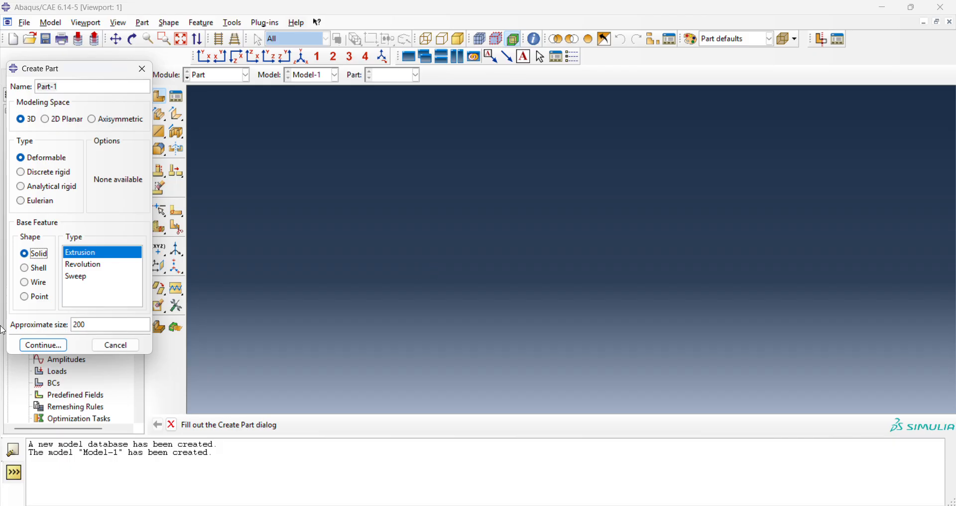
Continue to the extrusion sketch and draw a circle centred at the origin with its perimeter through (0, -10).
click(47, 344)
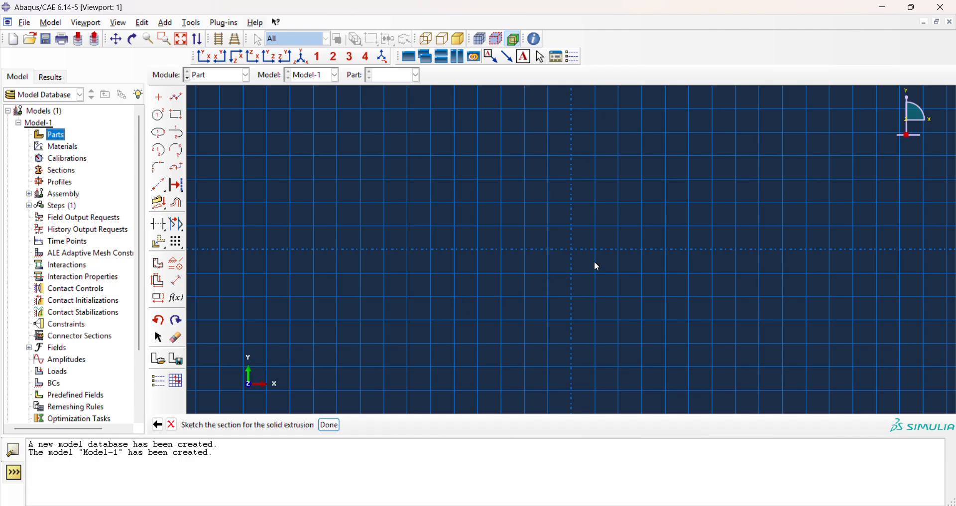
click(160, 116)
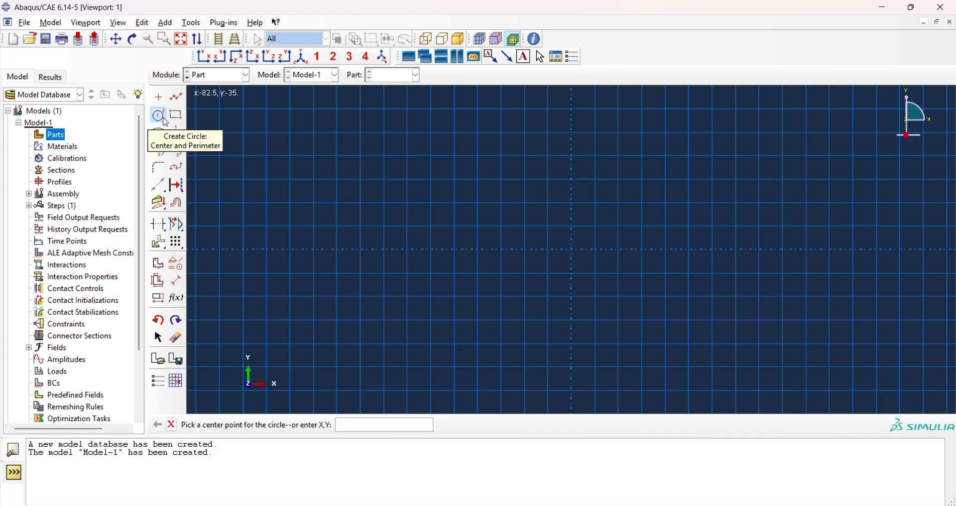
click(571, 250)
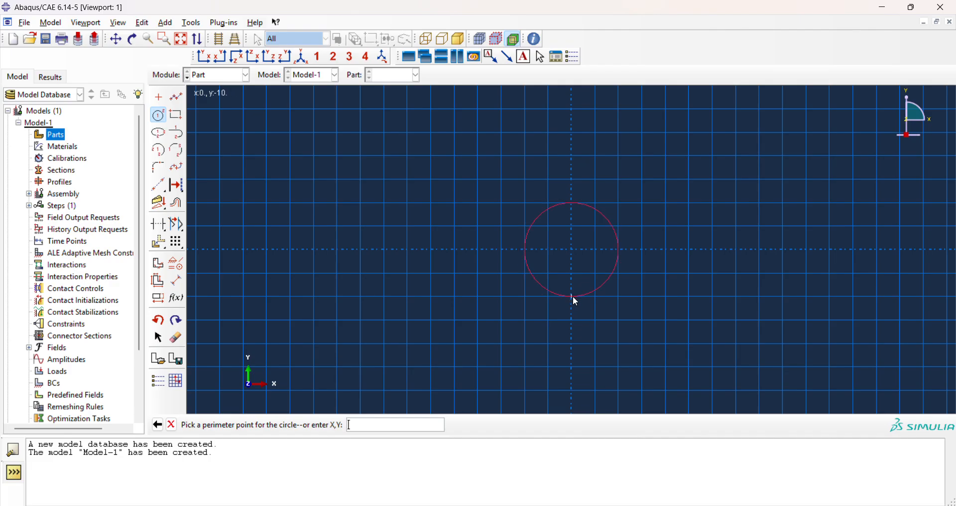
click(571, 296)
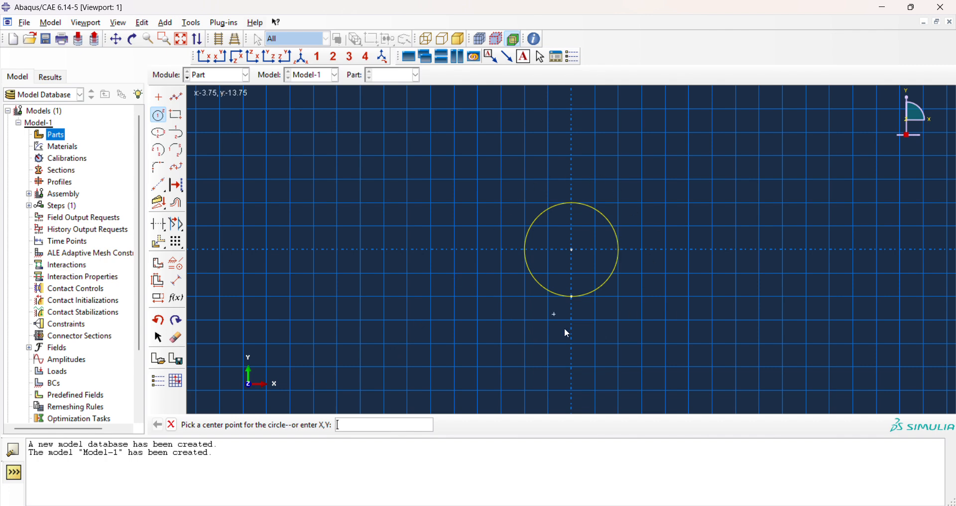
middle_click(646, 209)
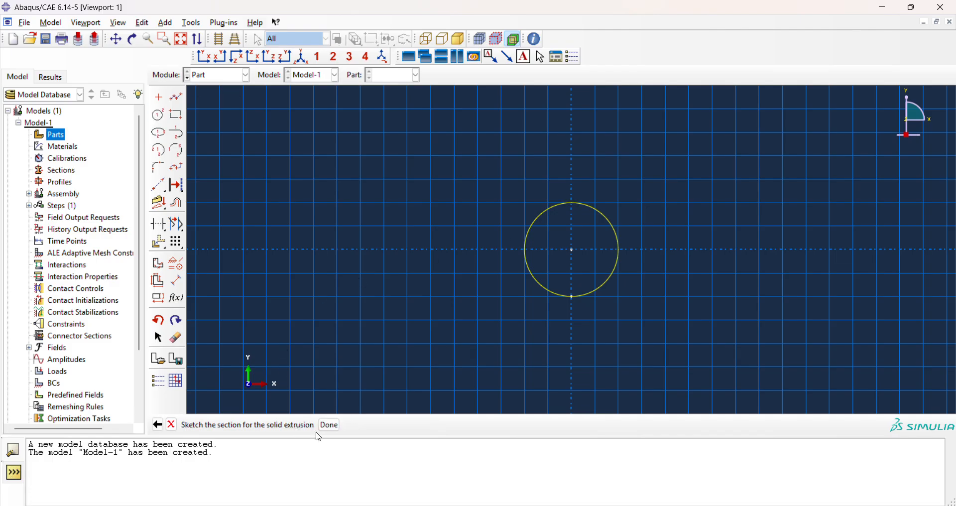
Finish the circle sketch and extrude it to a depth of 75.
click(329, 426)
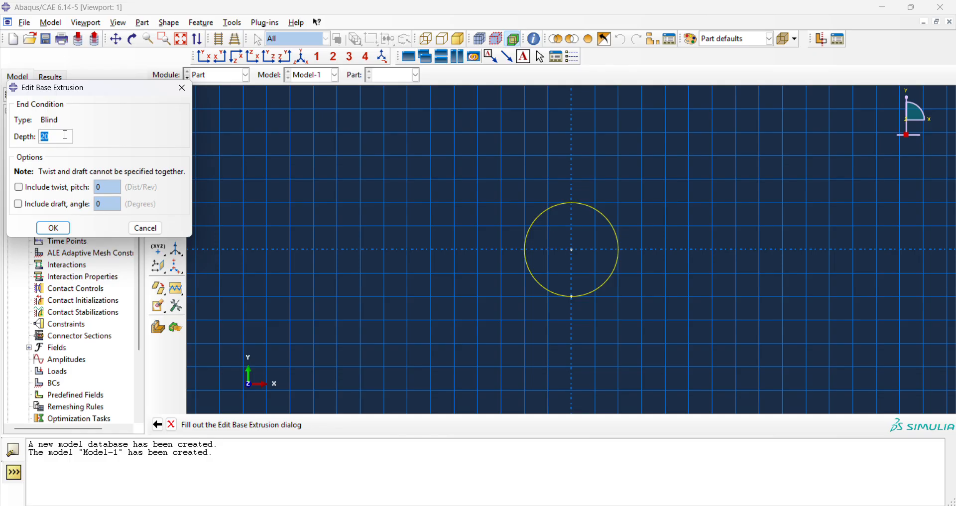
text(75)
click(55, 228)
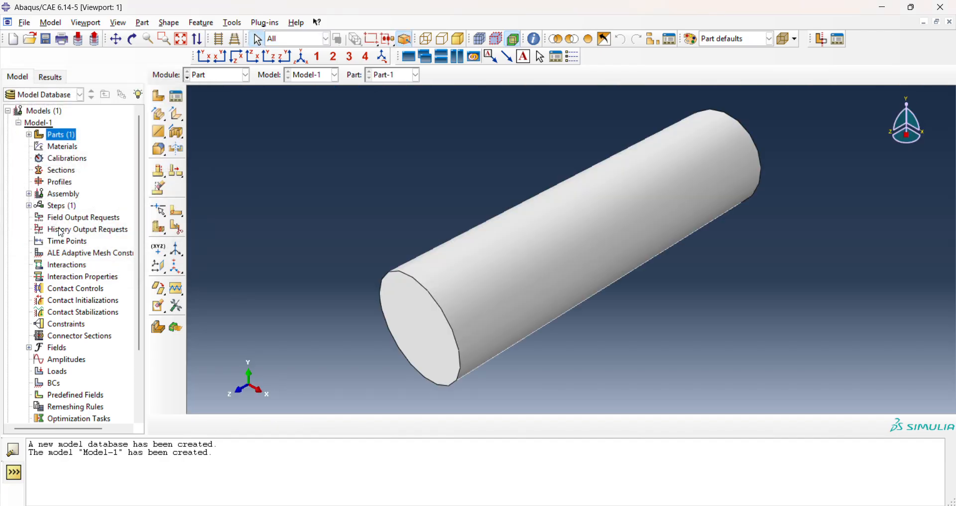
Edit the solid extrusion feature of Part-1 and set its depth to 100.
double_click(27, 136)
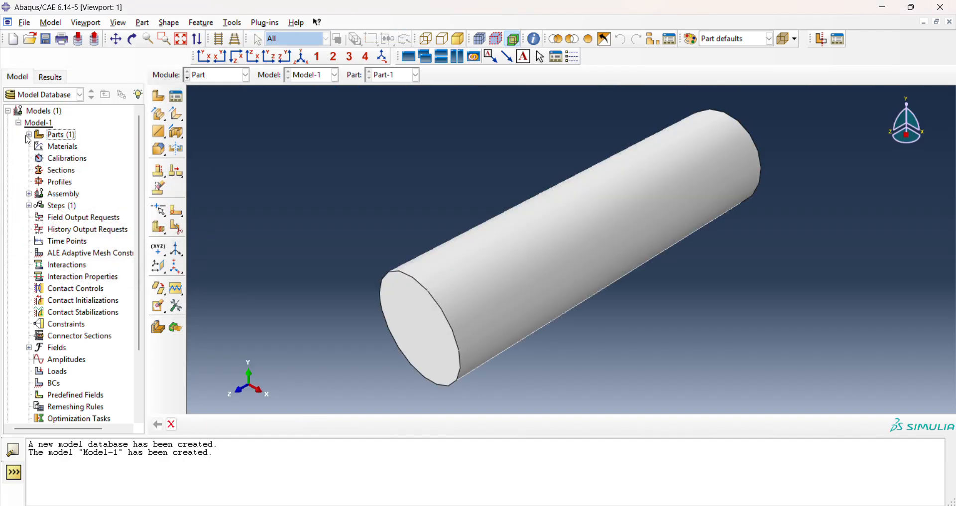
click(29, 135)
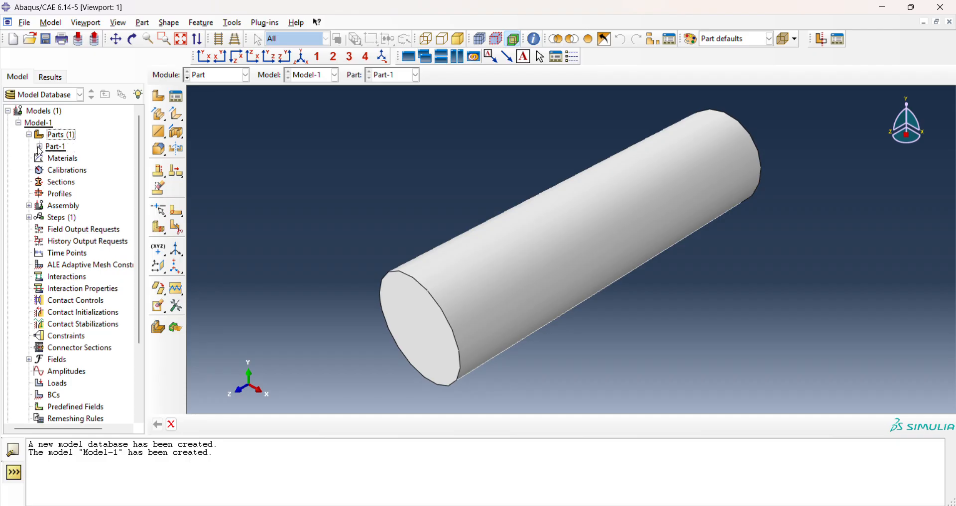
click(40, 148)
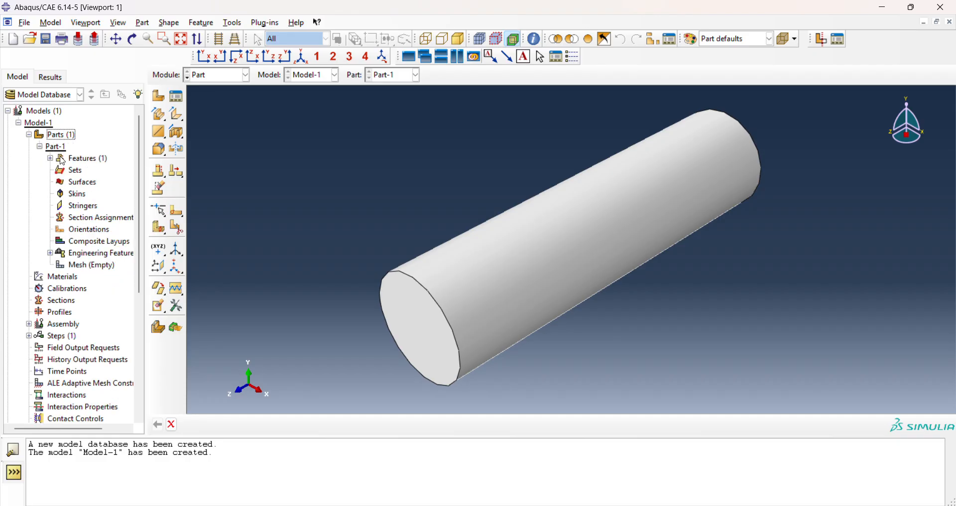
click(50, 159)
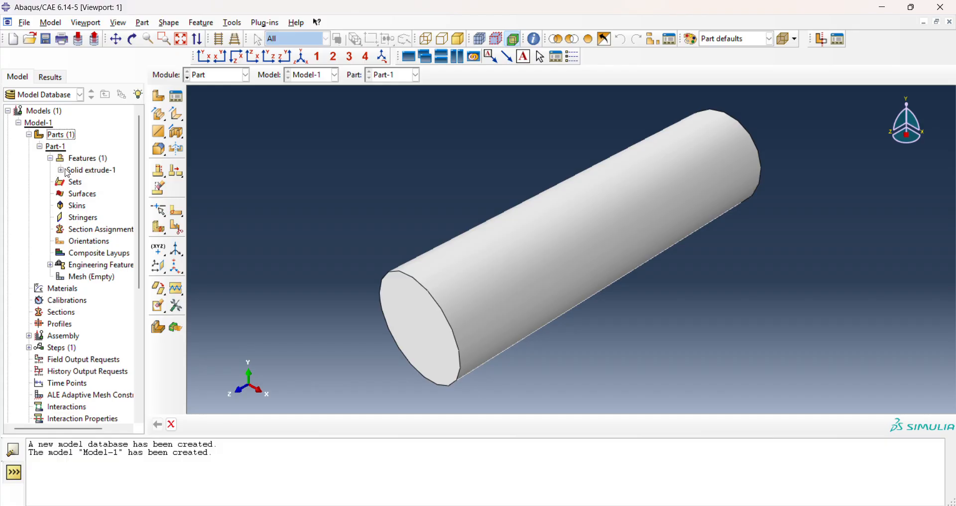
click(60, 171)
double_click(100, 172)
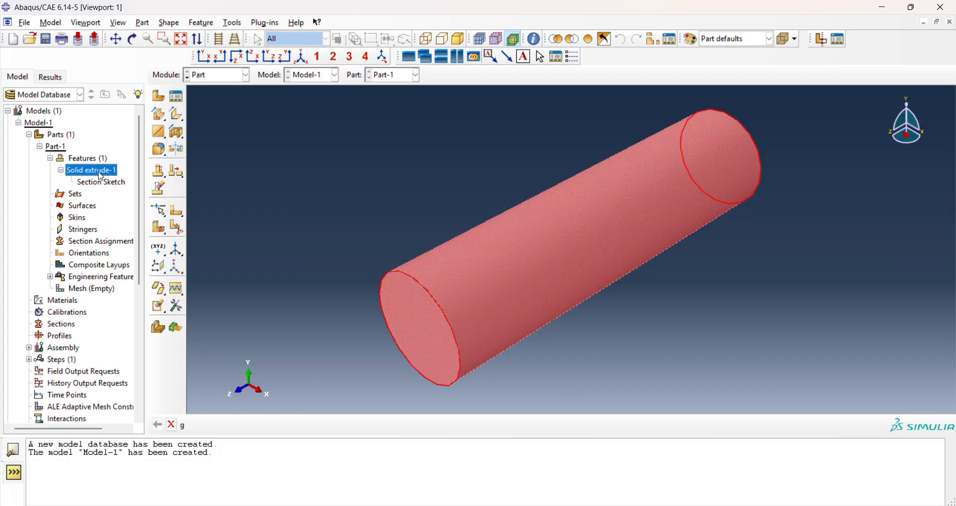
drag(48, 105, 366, 131)
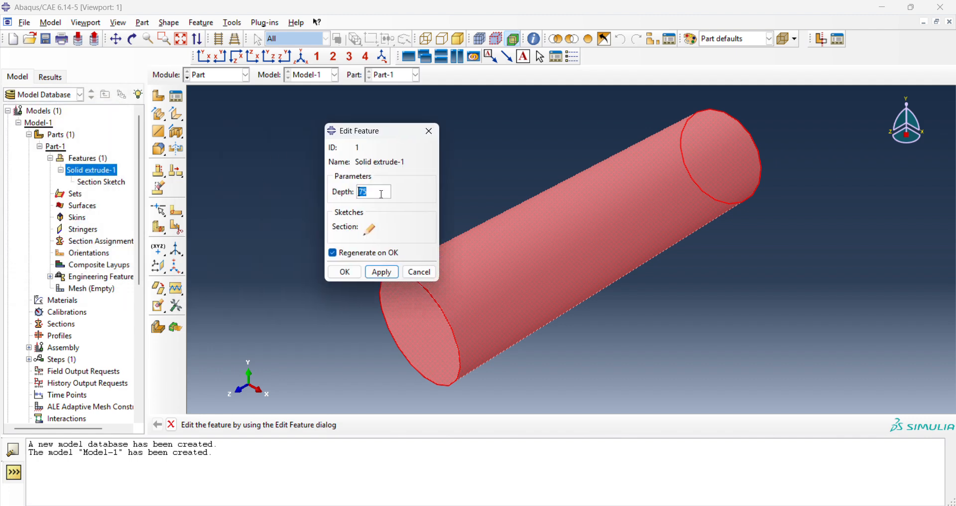
text(100)
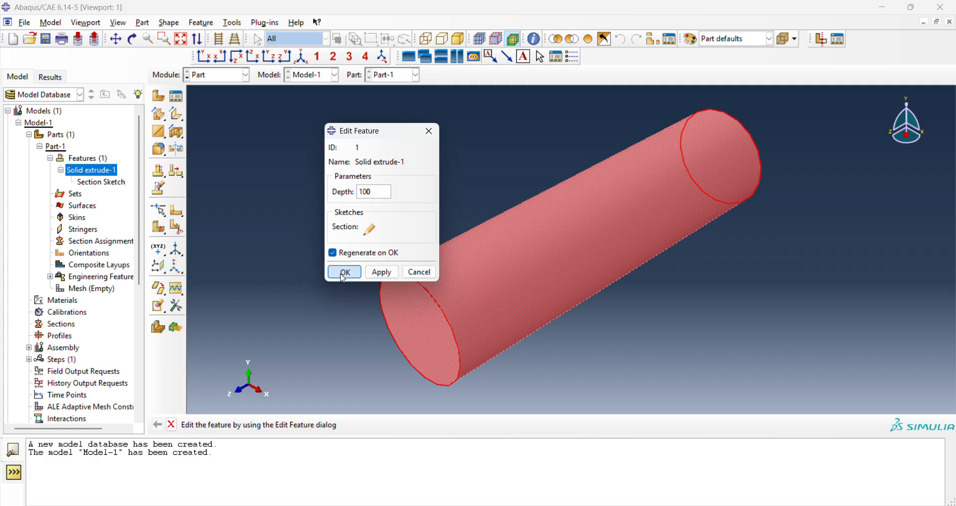
click(343, 273)
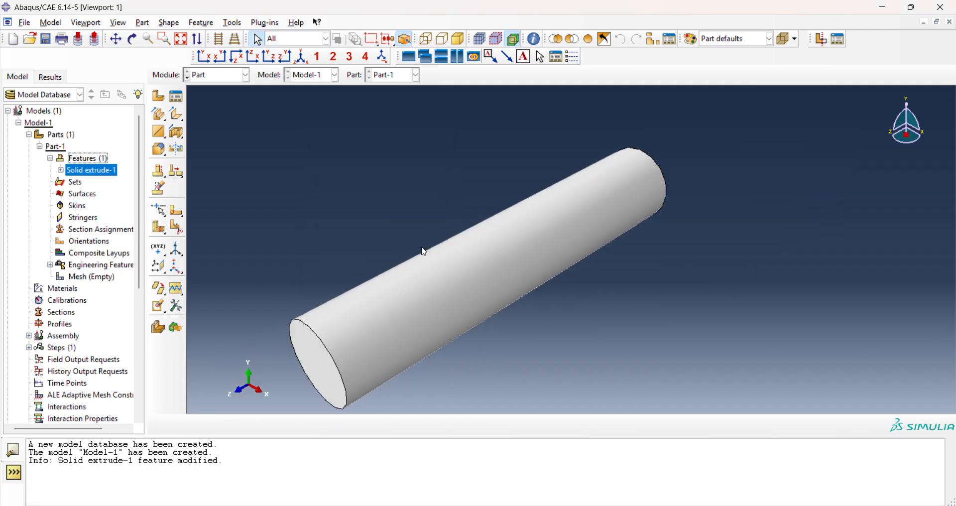
Set the view manipulation mouse configuration to the Abaqus/CAE scheme and review the other available applications.
scroll(424, 252, down, 2)
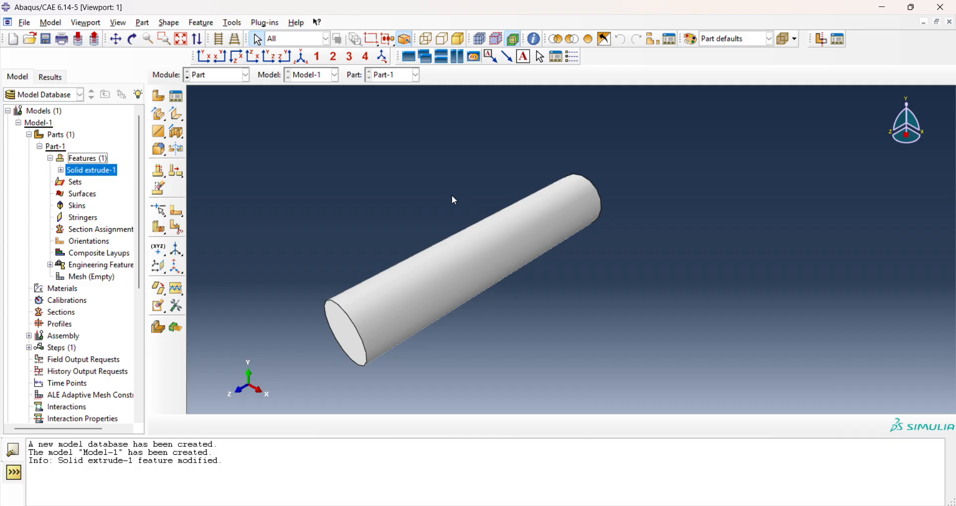
click(233, 23)
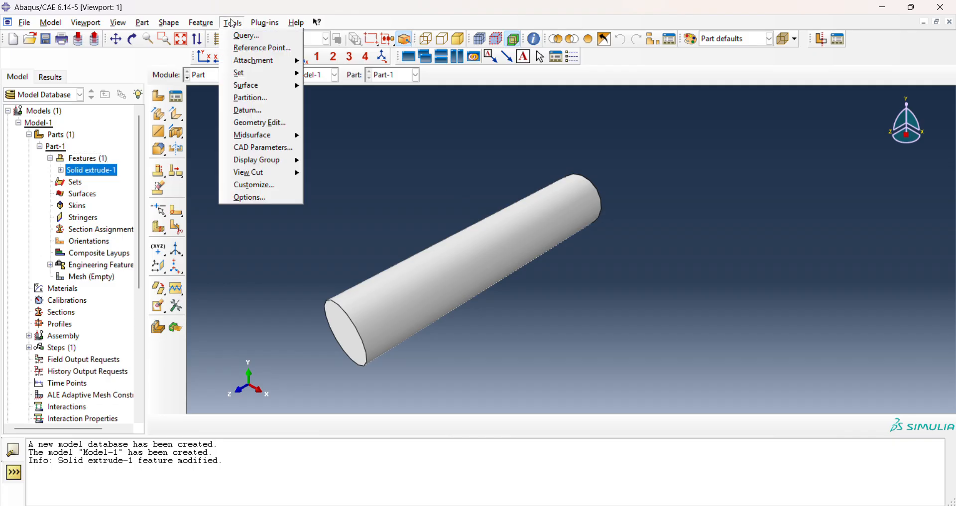
click(248, 198)
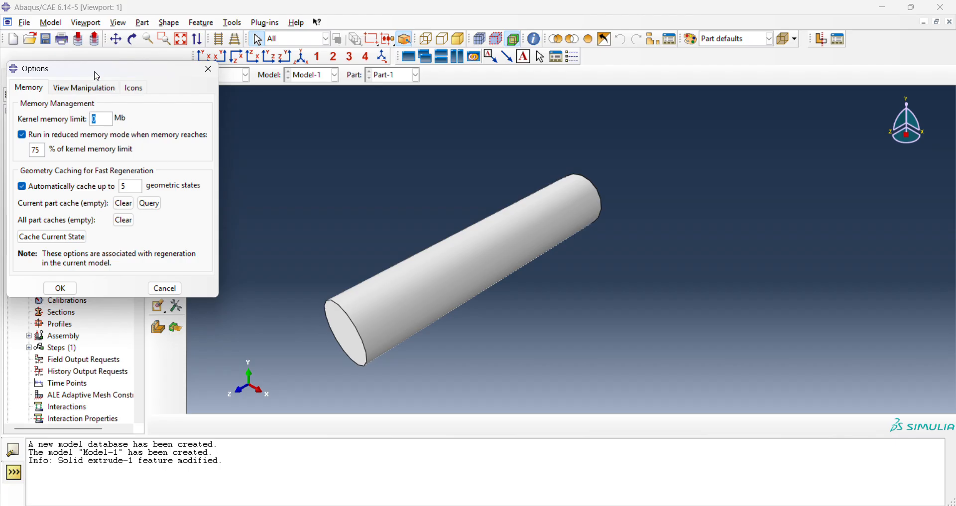
click(82, 88)
click(119, 118)
click(115, 132)
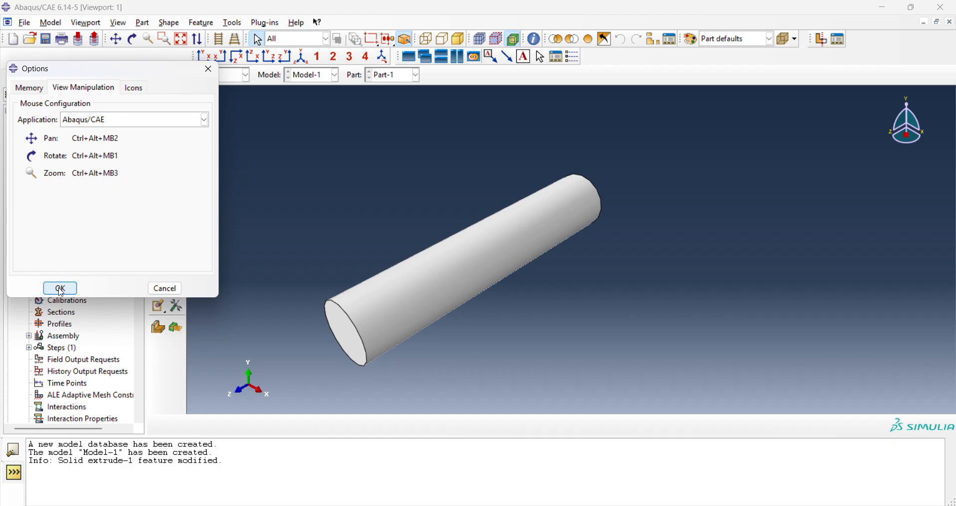
click(168, 123)
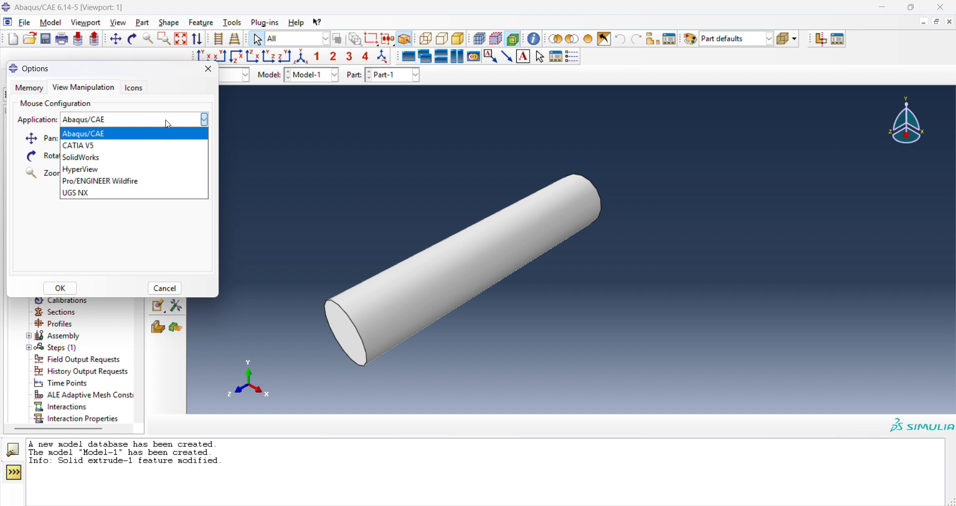
click(168, 124)
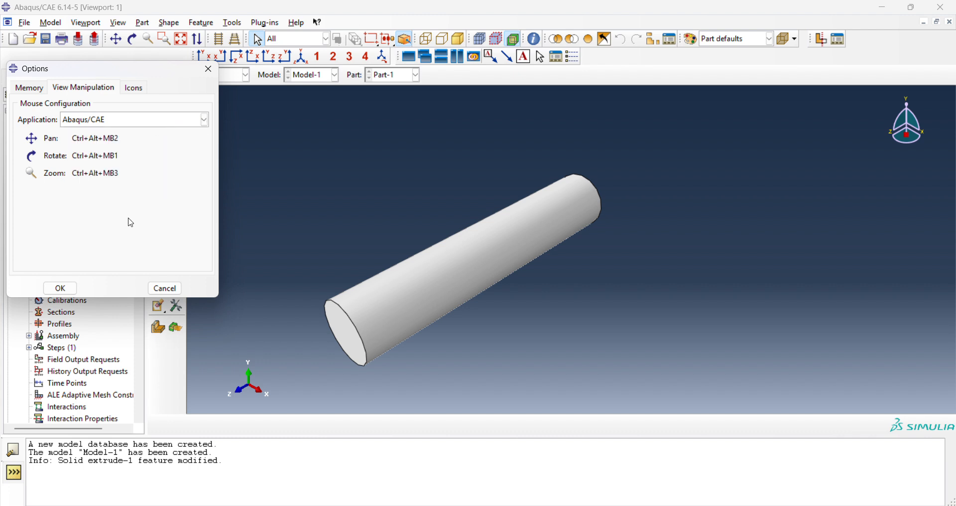
click(75, 289)
Set the depth of Part-1's solid extrusion to 150 and regenerate the part.
ctrl+alt+drag(441, 241, 602, 225)
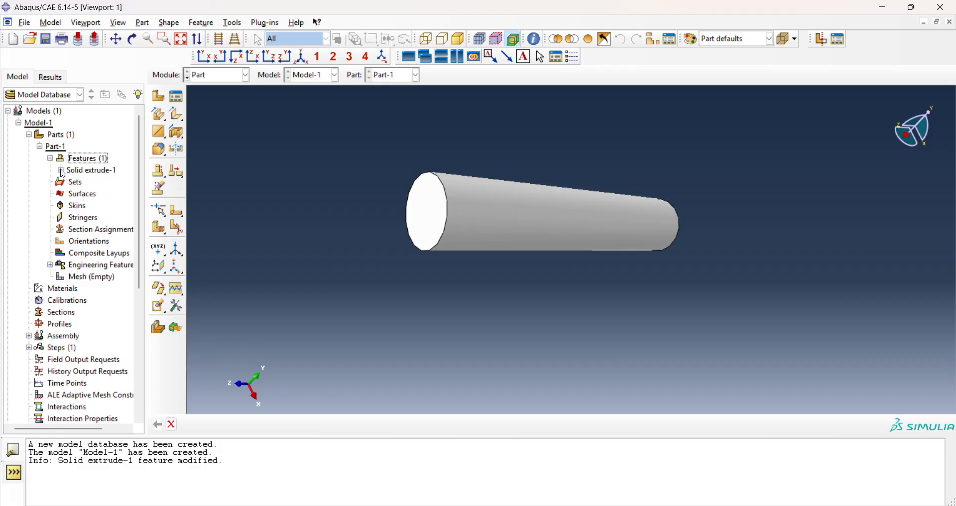
click(61, 171)
double_click(94, 173)
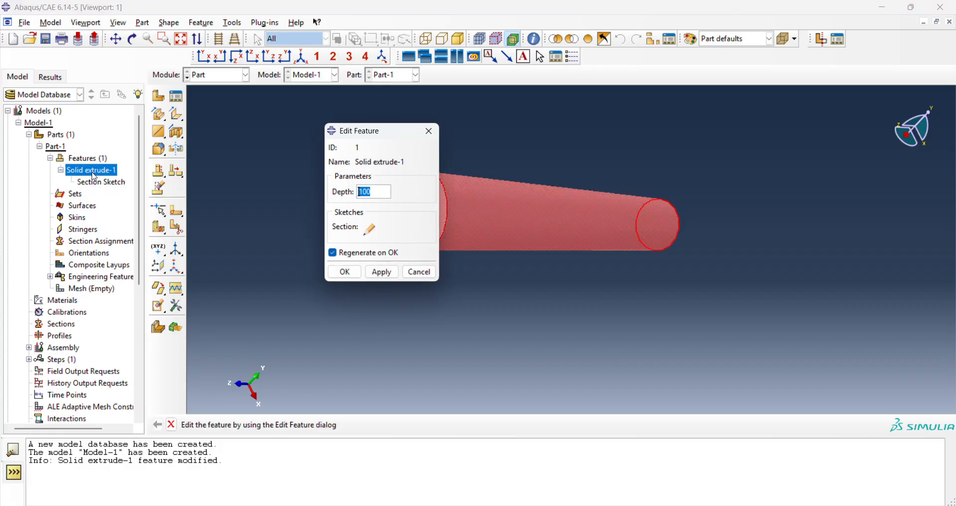
click(368, 193)
text(0)
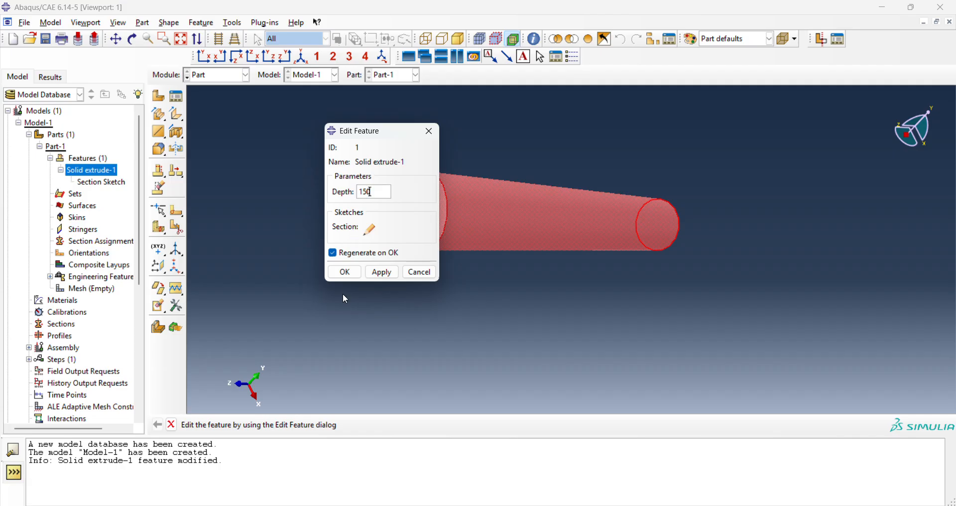
click(356, 276)
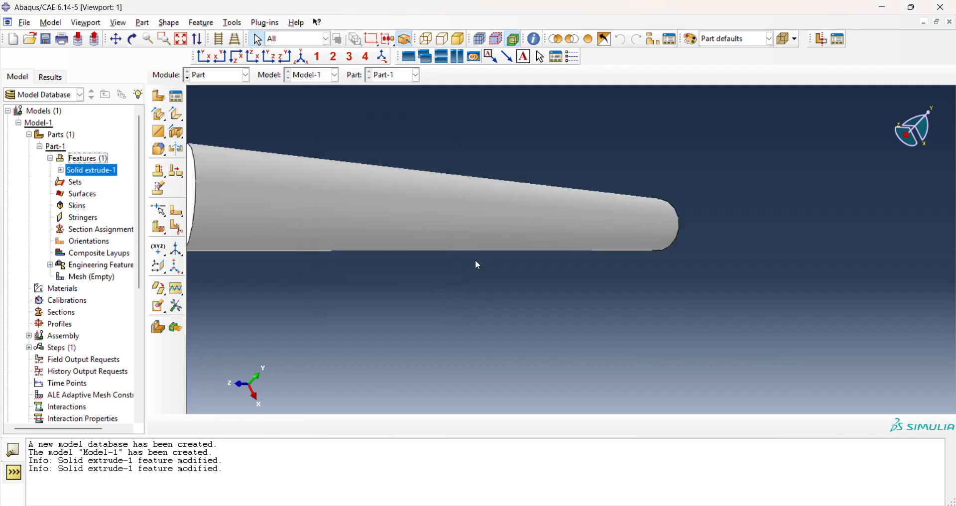
ctrl+alt+middle_drag(475, 260, 614, 267)
ctrl+alt+drag(331, 211, 332, 233)
scroll(525, 243, down, 4)
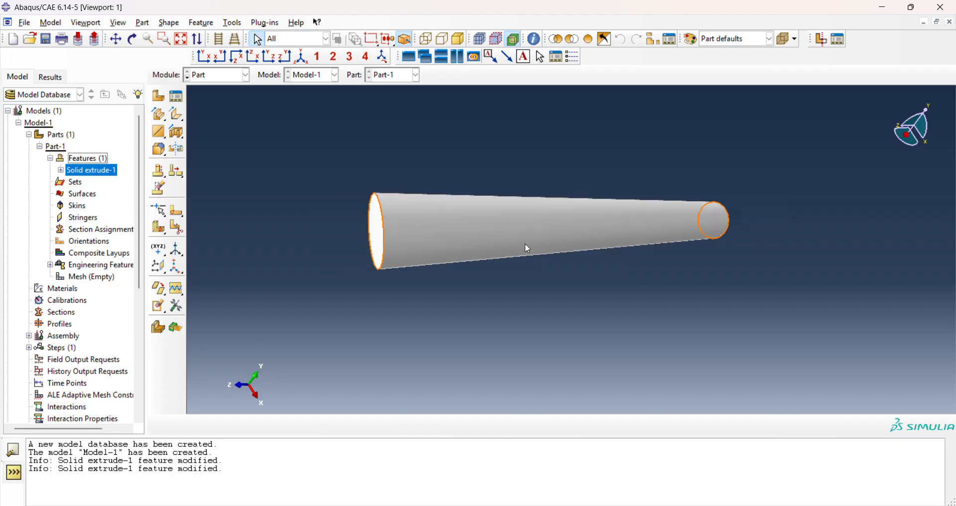
ctrl+alt+drag(527, 238, 573, 254)
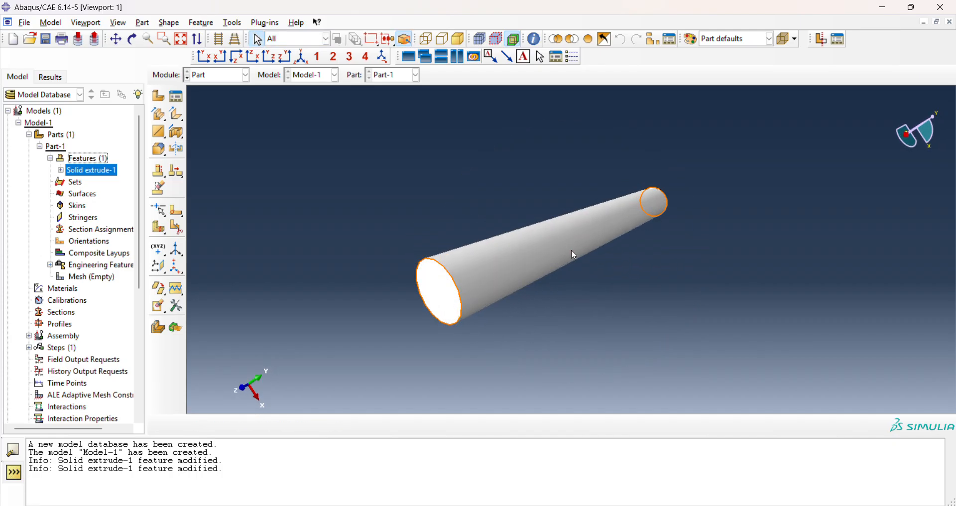
Switch to the Property module and create a new material named "Steel".
click(52, 158)
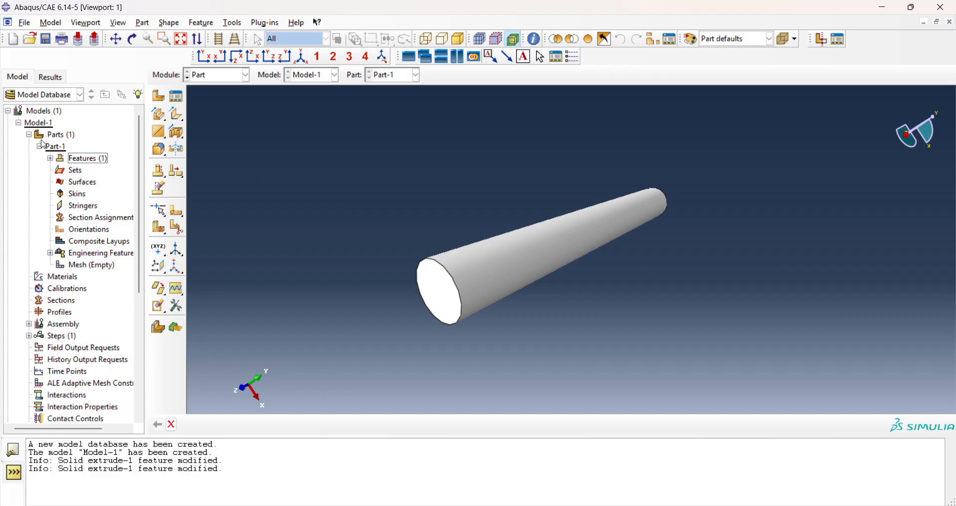
click(40, 147)
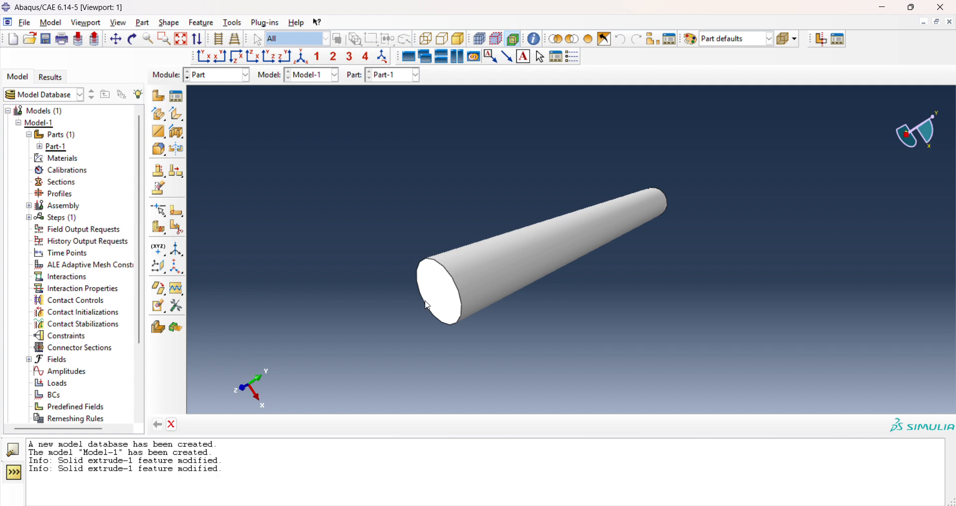
click(220, 78)
click(220, 78)
click(64, 160)
double_click(64, 162)
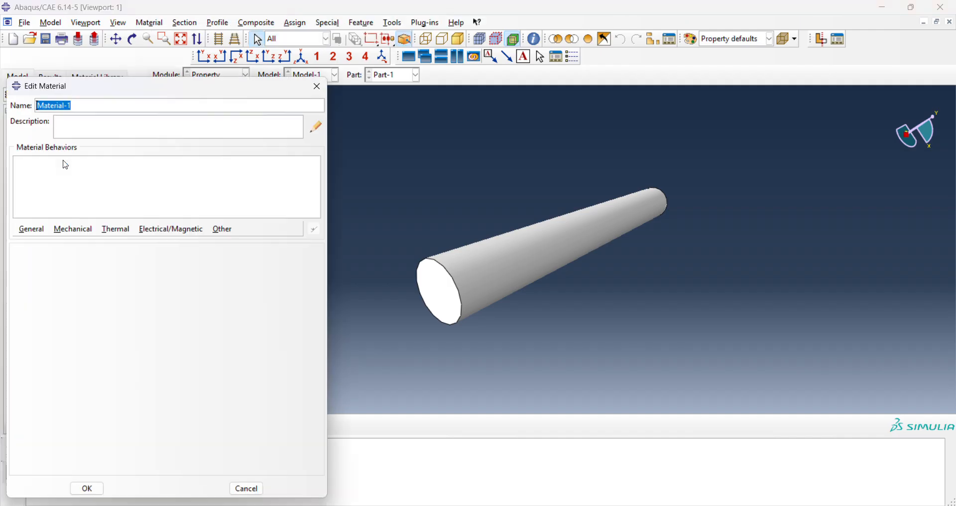
drag(108, 94, 389, 72)
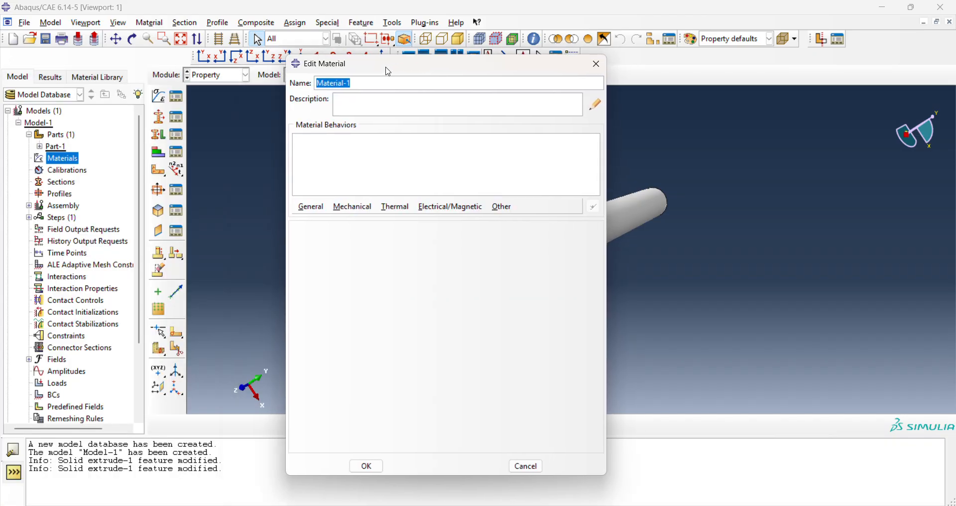
text(Steel)
Add an elastic mechanical behavior of isotropic type to the Steel material.
click(306, 205)
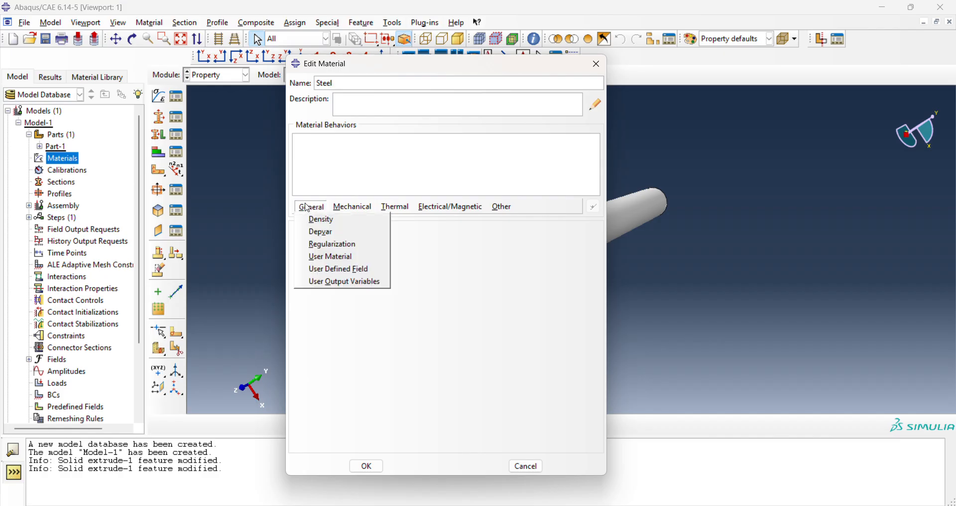
mouse_move(355, 208)
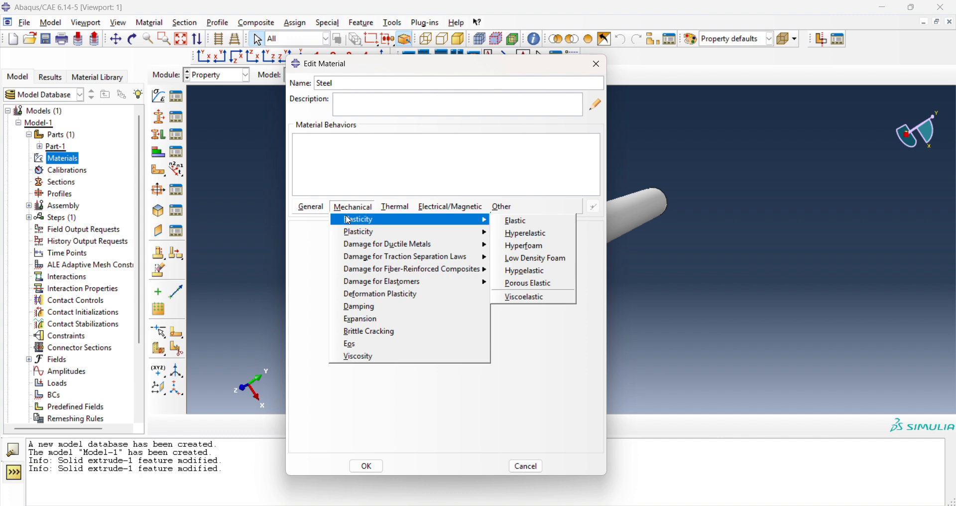
click(517, 223)
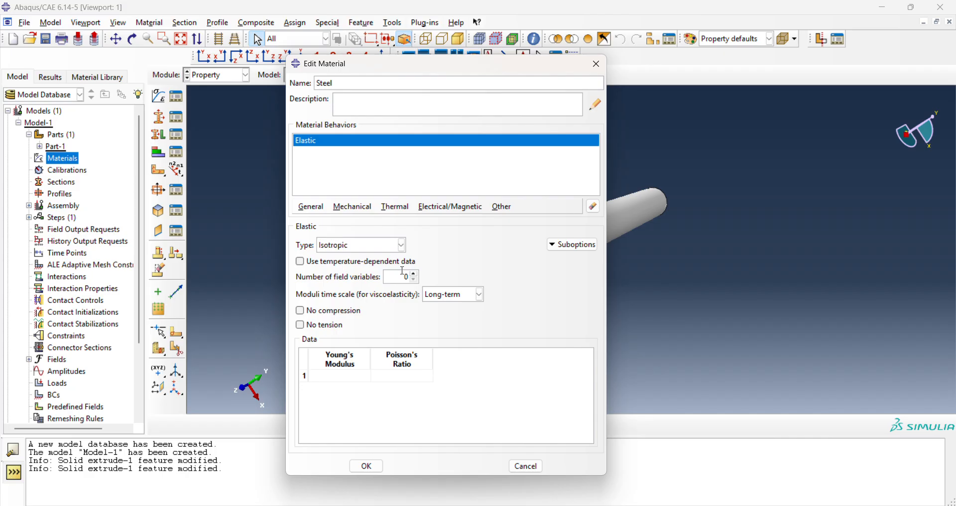
click(367, 249)
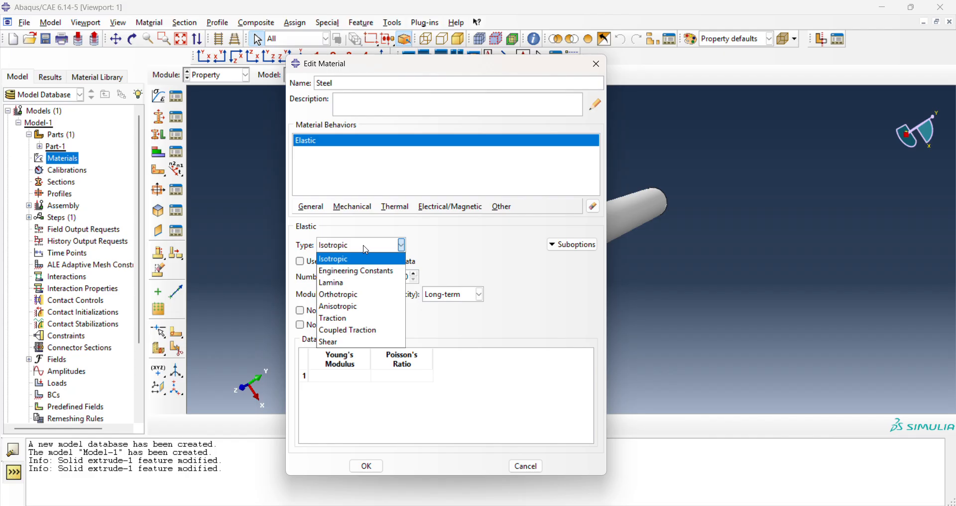
click(366, 249)
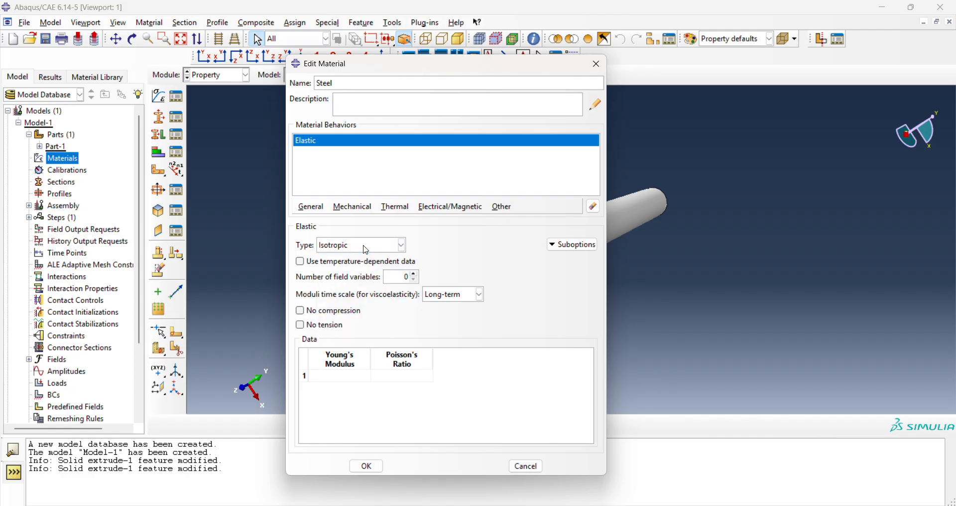
Define Steel's elastic data with a Young's modulus of 200e3 and a Poisson's ratio of 0.3, and save the material.
click(342, 378)
text(200e3)
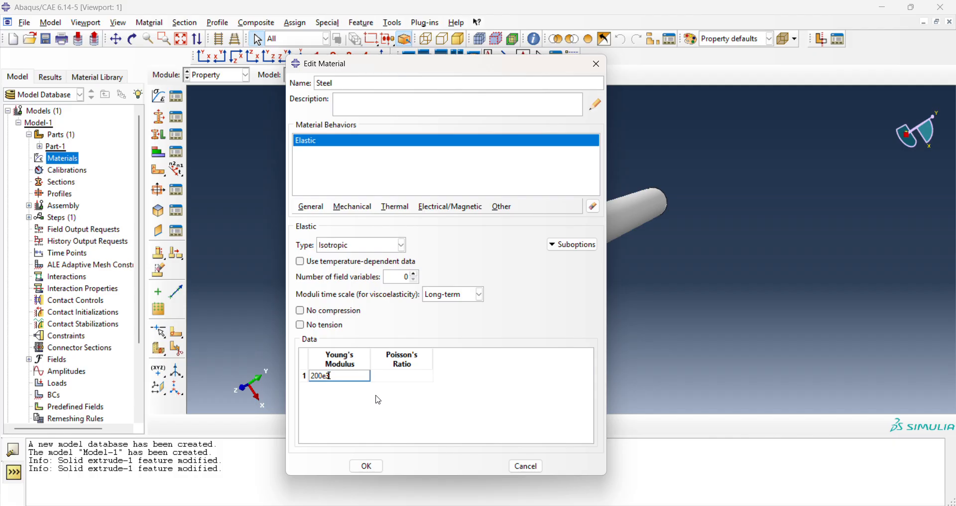
key(Tab)
text(0.3)
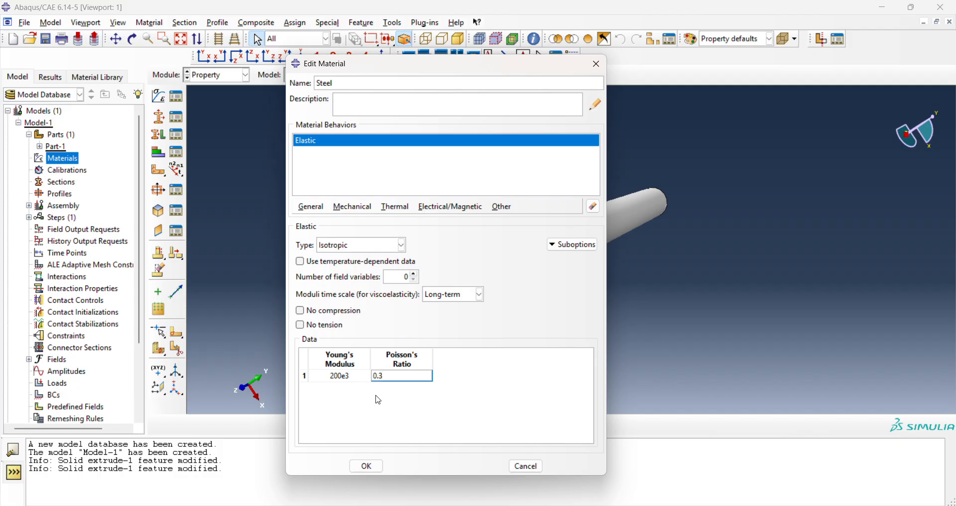
click(366, 466)
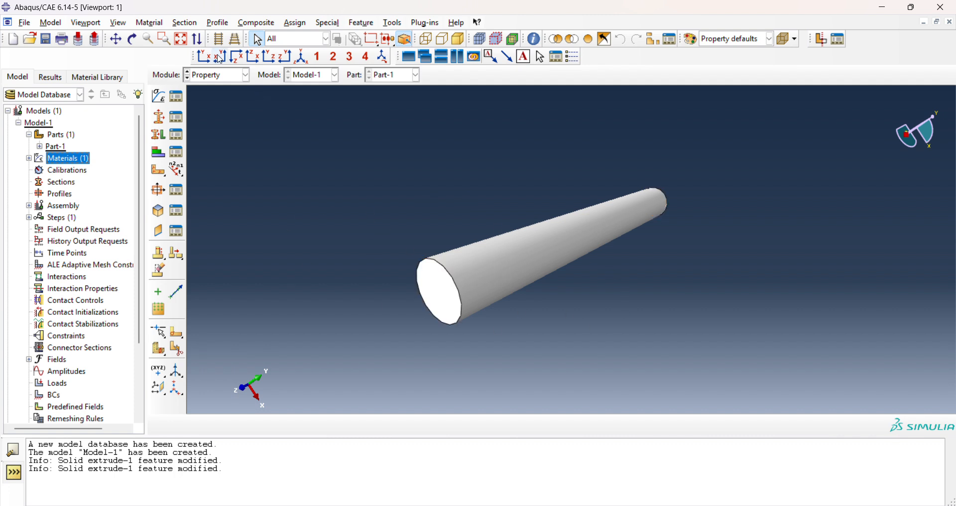
Create a solid, homogeneous section named Section-1 that uses the Steel material.
click(222, 76)
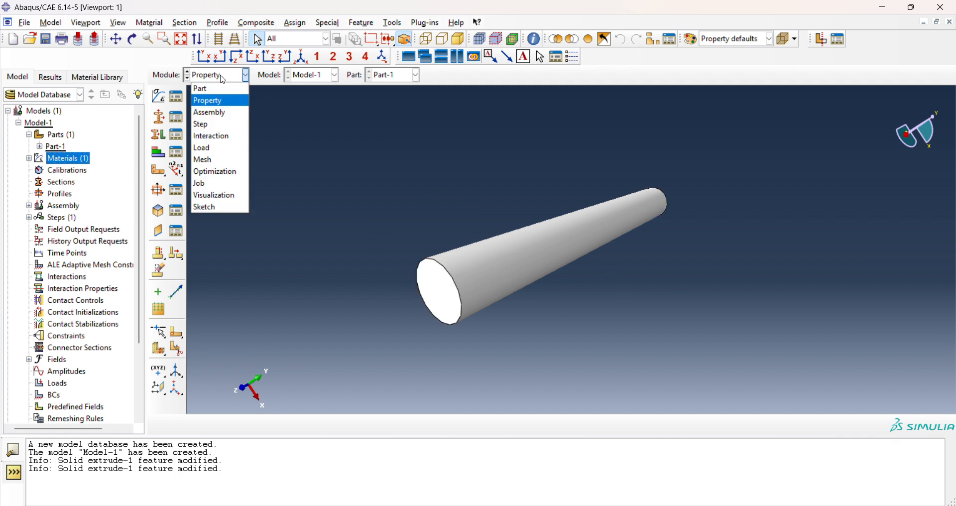
click(218, 101)
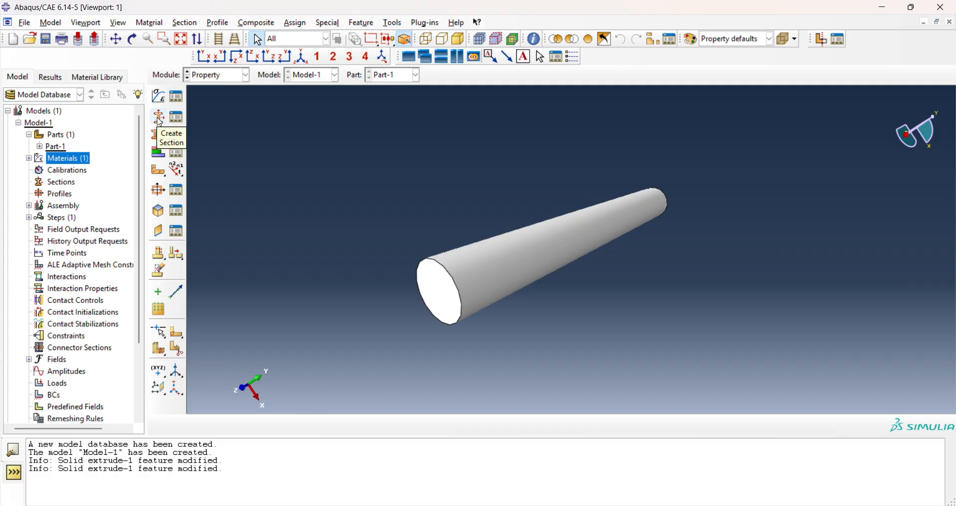
click(61, 185)
double_click(60, 186)
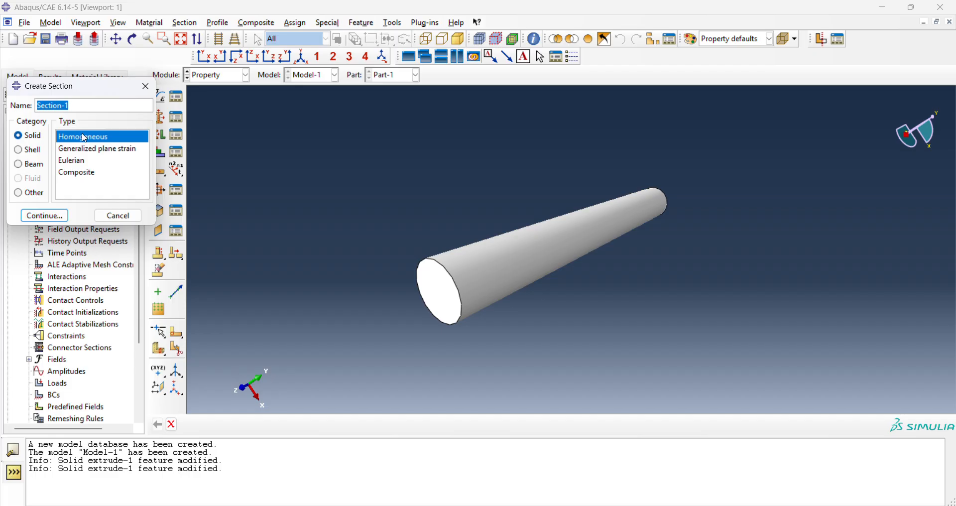
click(54, 216)
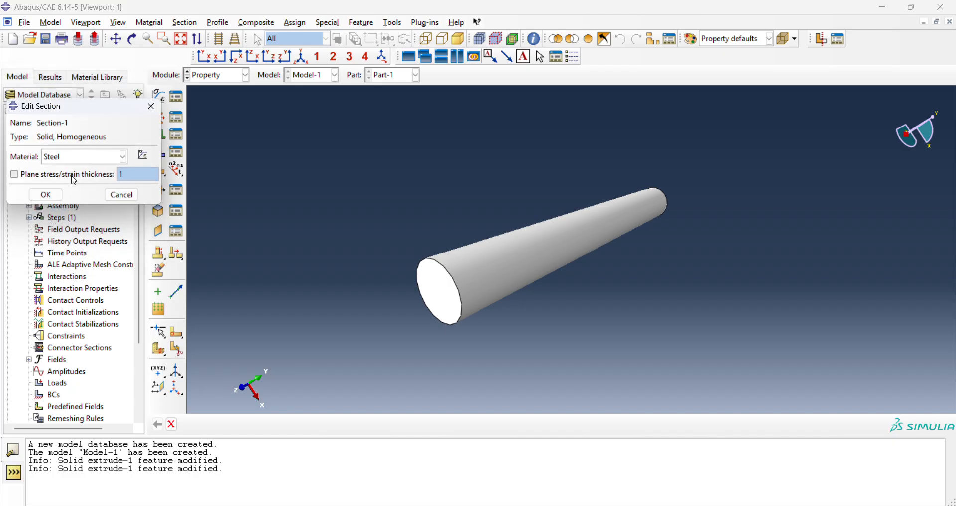
click(77, 163)
click(76, 163)
click(46, 195)
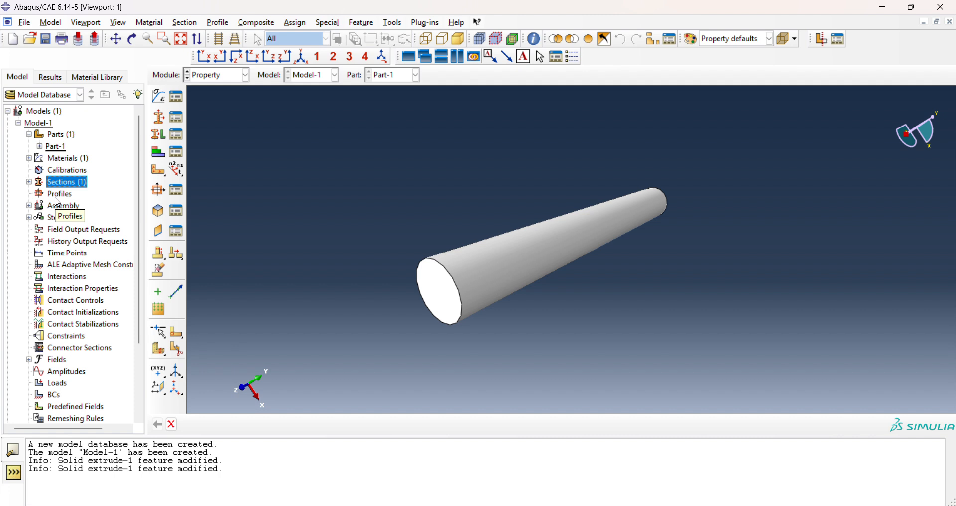
Assign Section-1 to the whole cylindrical part, using Set-1 as the region.
click(166, 143)
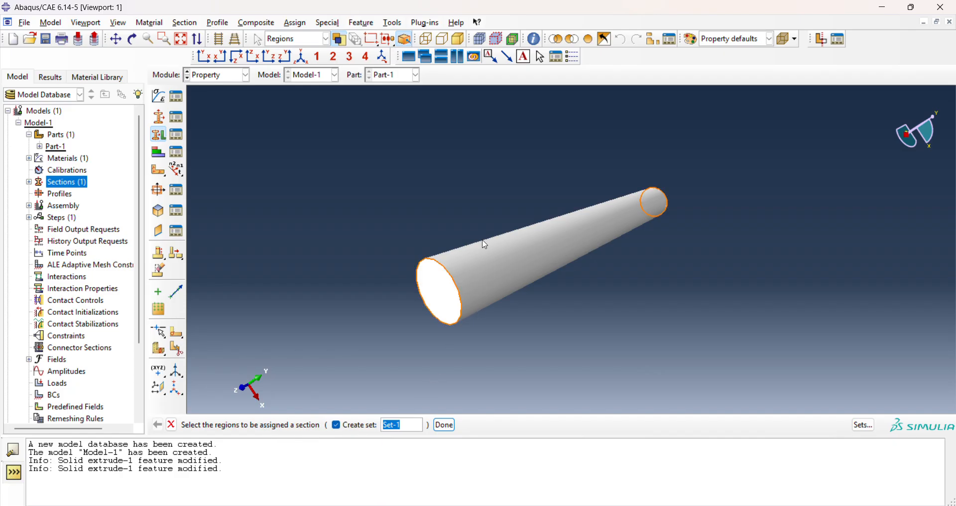
click(514, 262)
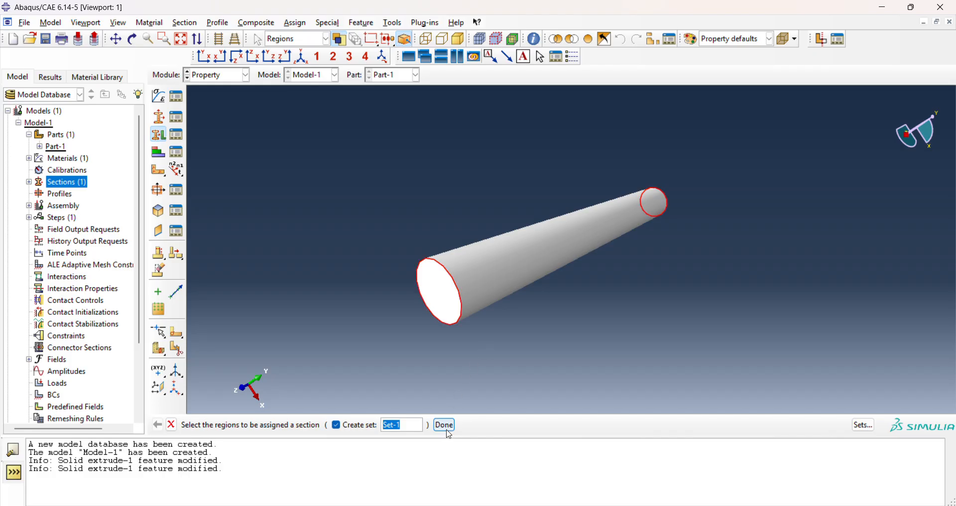
click(444, 425)
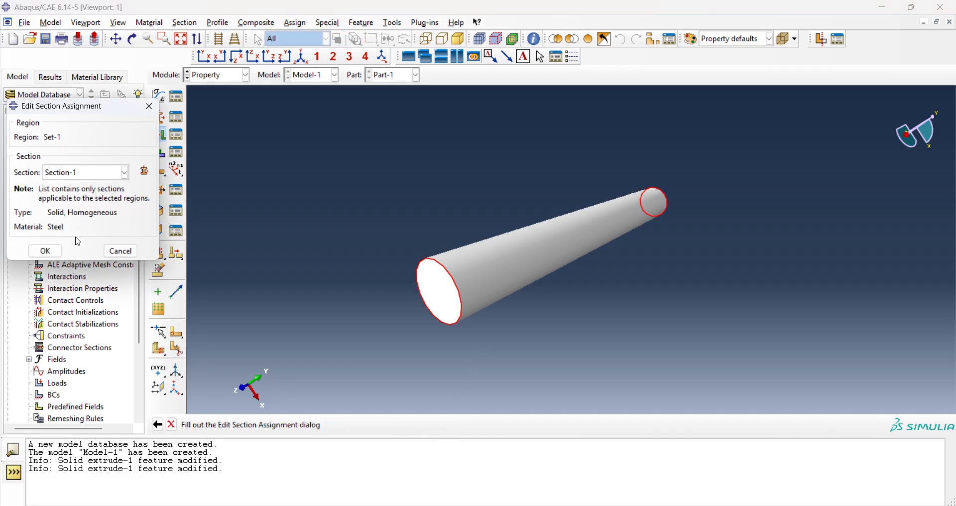
click(75, 172)
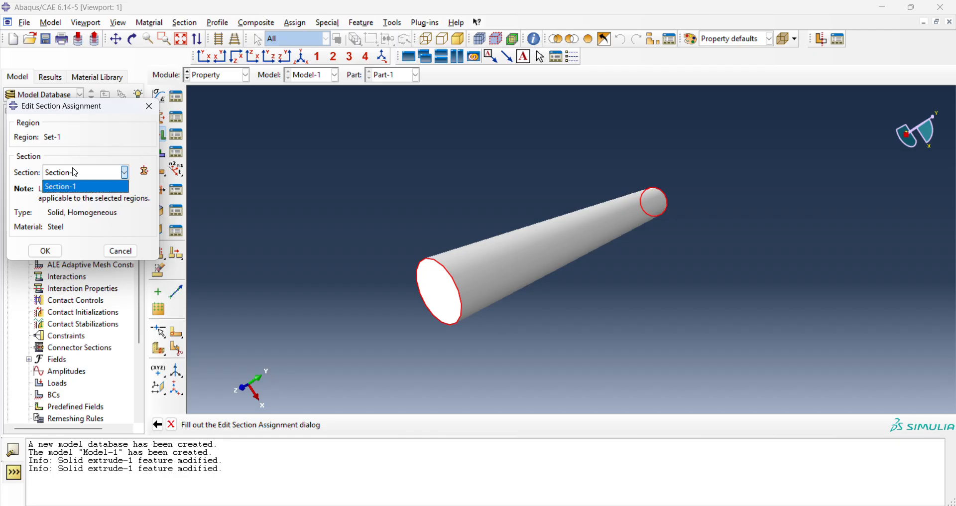
click(75, 172)
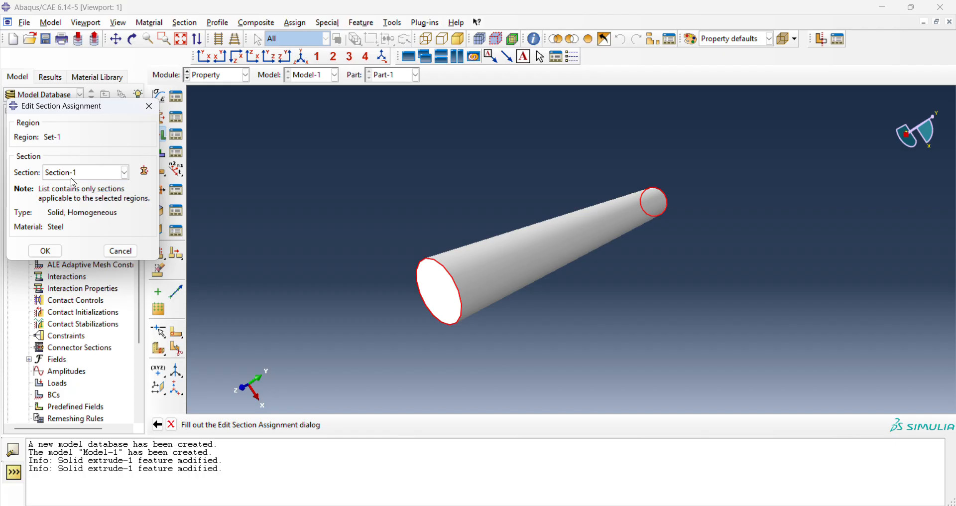
click(45, 251)
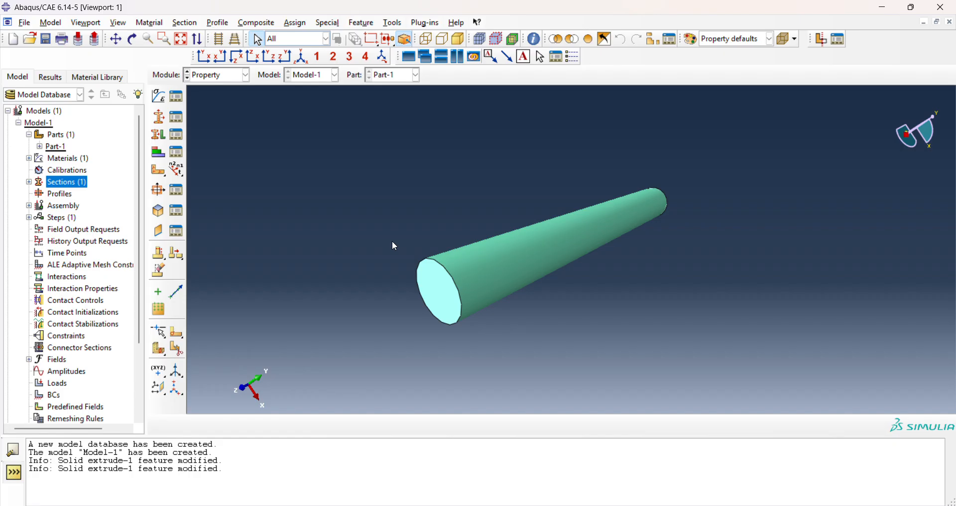
Switch to the Mesh module with Part-1 as the object.
scroll(393, 242, down, 1)
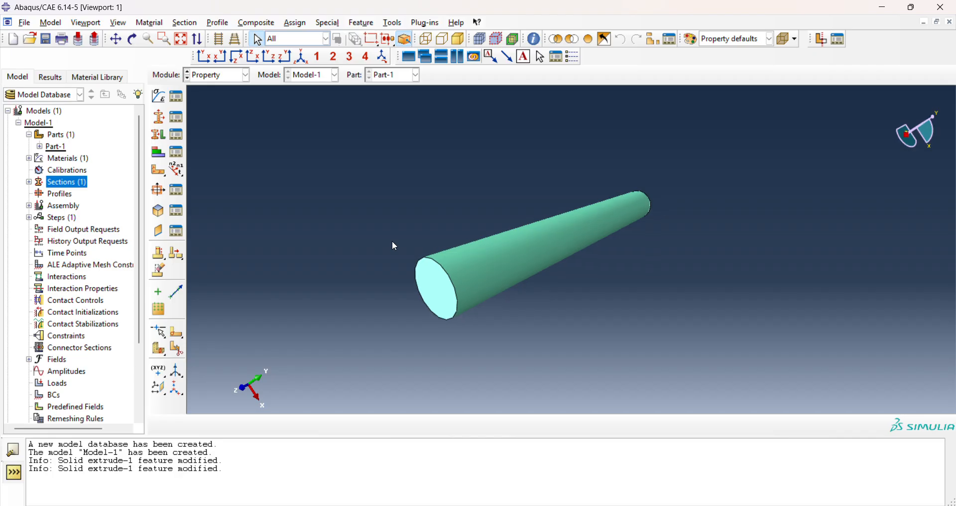
scroll(392, 241, up, 1)
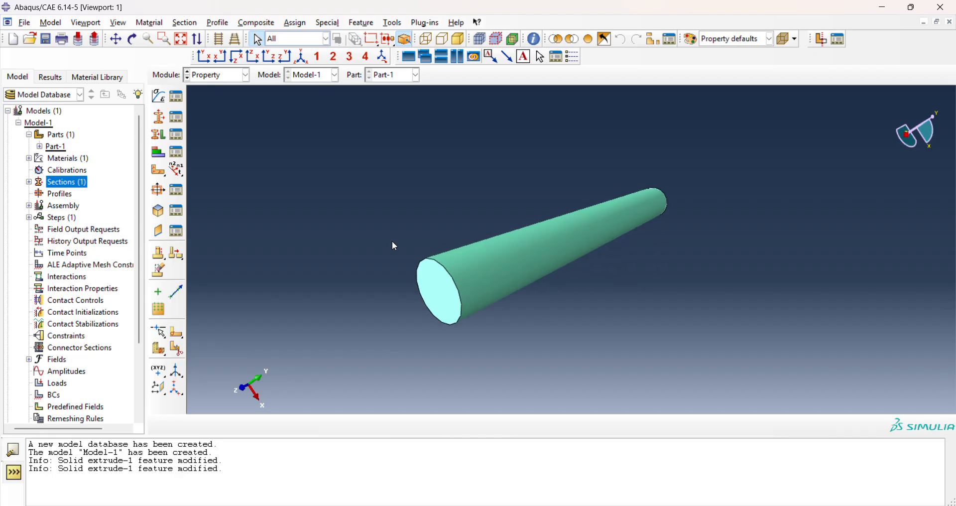
click(238, 82)
click(238, 82)
click(238, 82)
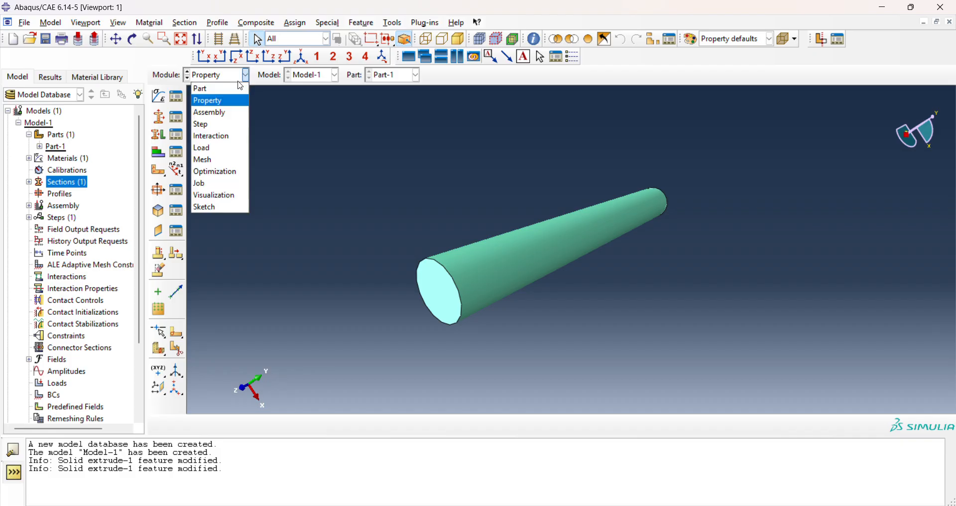
click(210, 159)
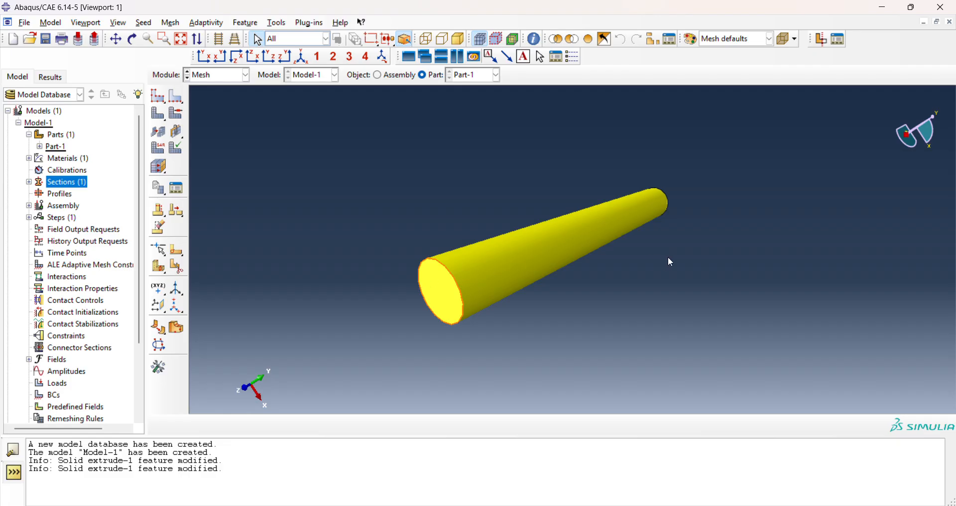
ctrl+alt+drag(668, 256, 588, 187)
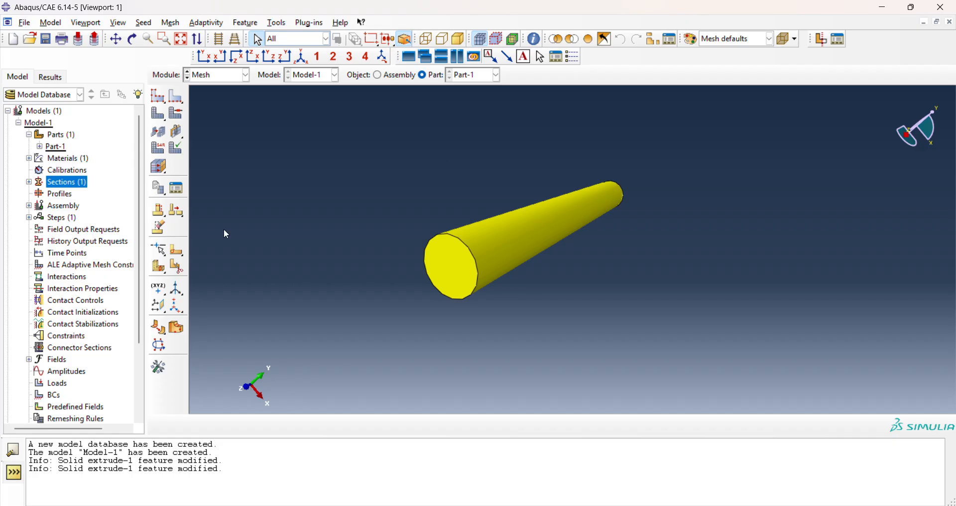
Seed Part-1 with an approximate global size of 2.
click(160, 103)
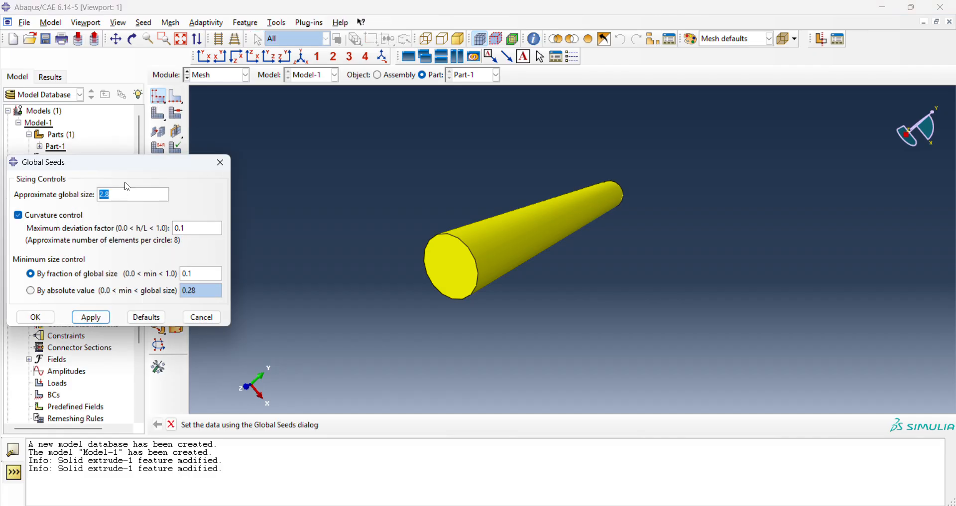
drag(122, 170, 264, 160)
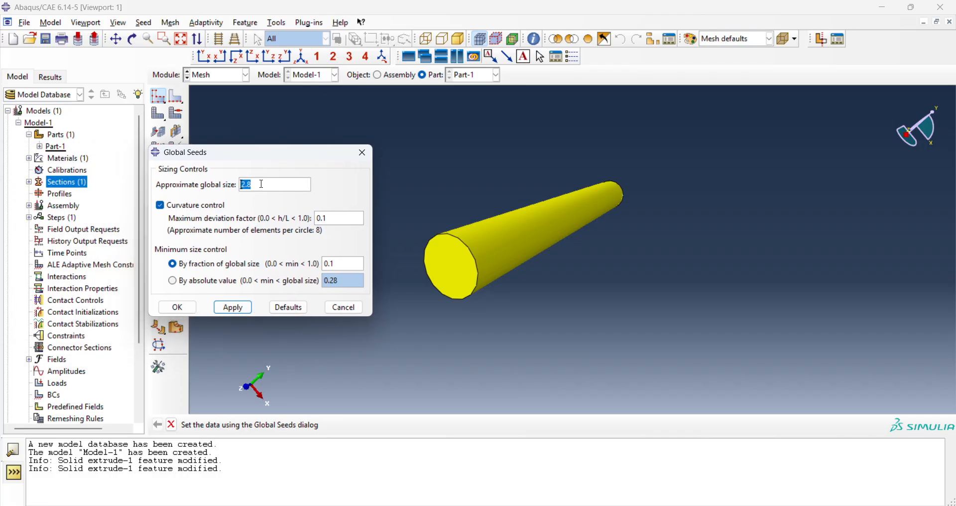
text(2)
click(177, 308)
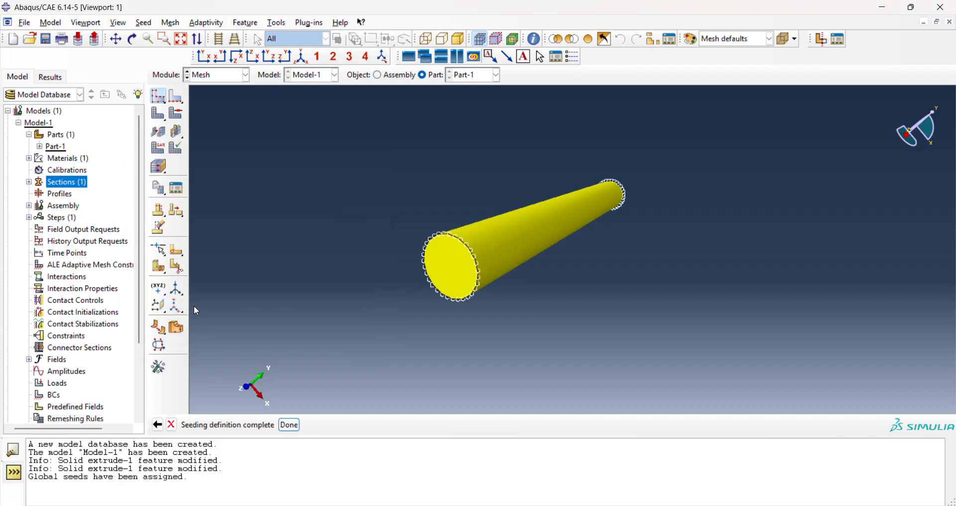
Check the seeds around the cylinder's end edges and mesh the whole part.
ctrl+alt+drag(533, 260, 399, 269)
scroll(401, 254, down, 10)
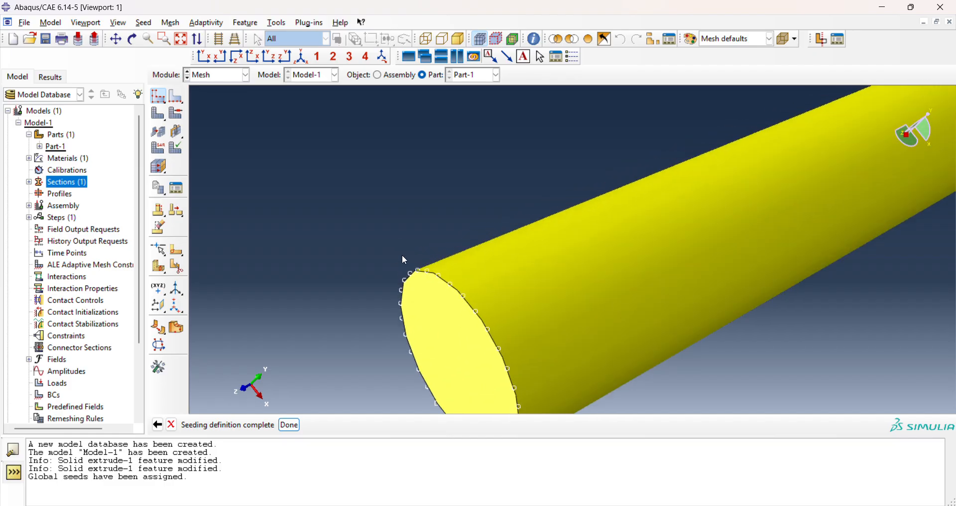
scroll(469, 277, up, 8)
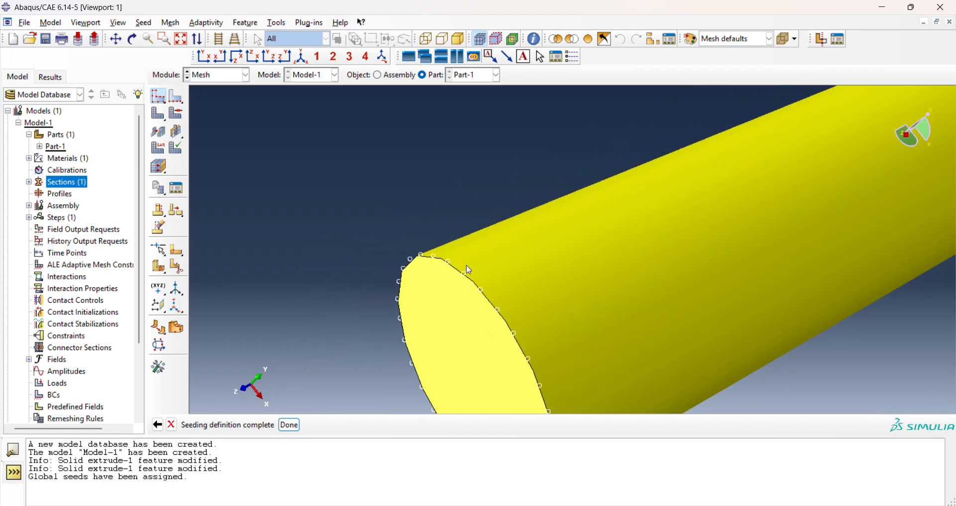
scroll(469, 271, up, 2)
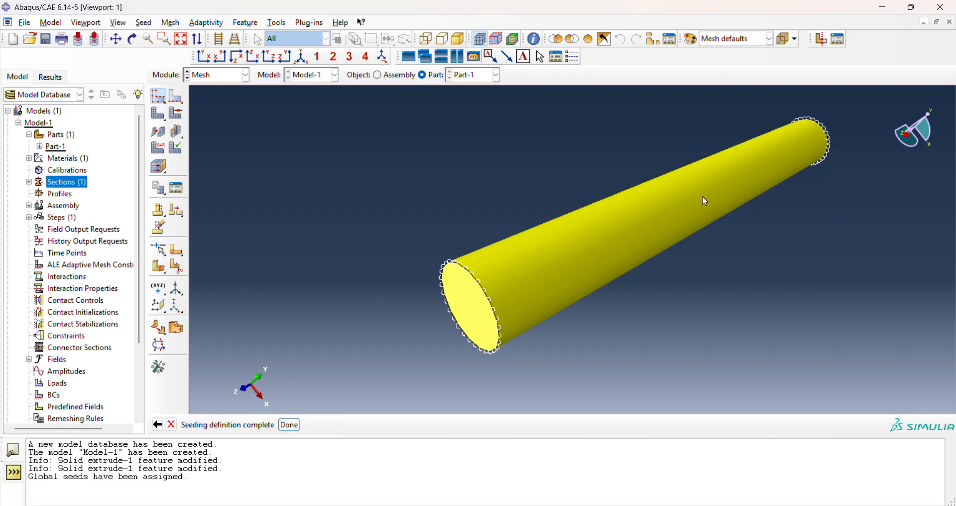
ctrl+alt+middle_drag(699, 196, 686, 171)
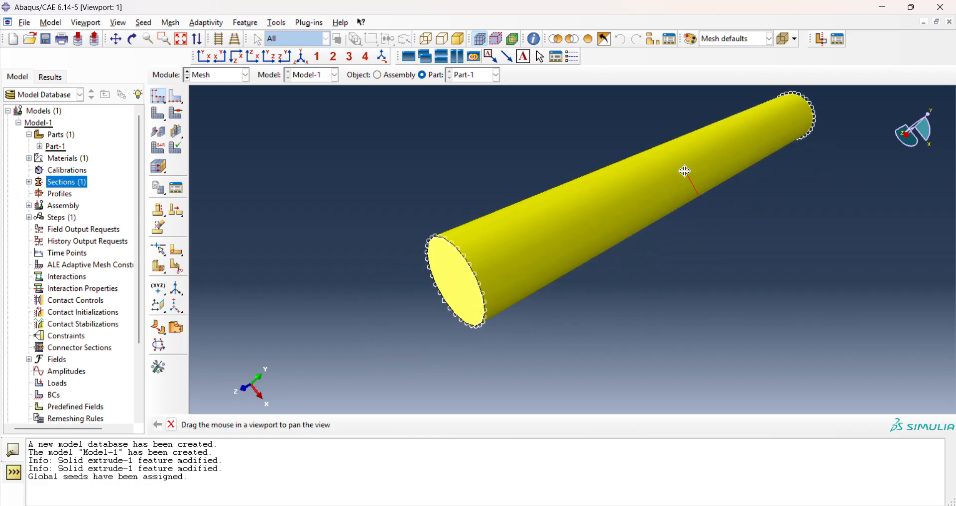
click(159, 118)
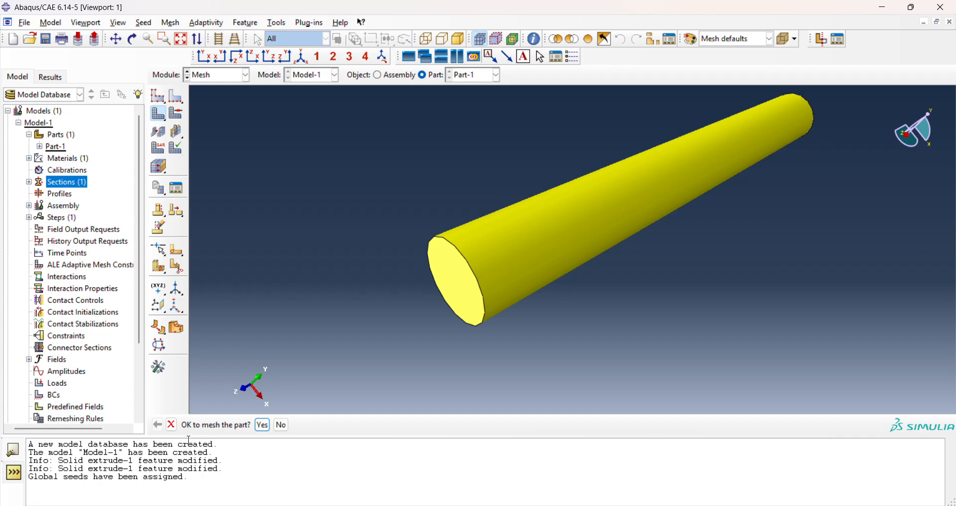
click(264, 426)
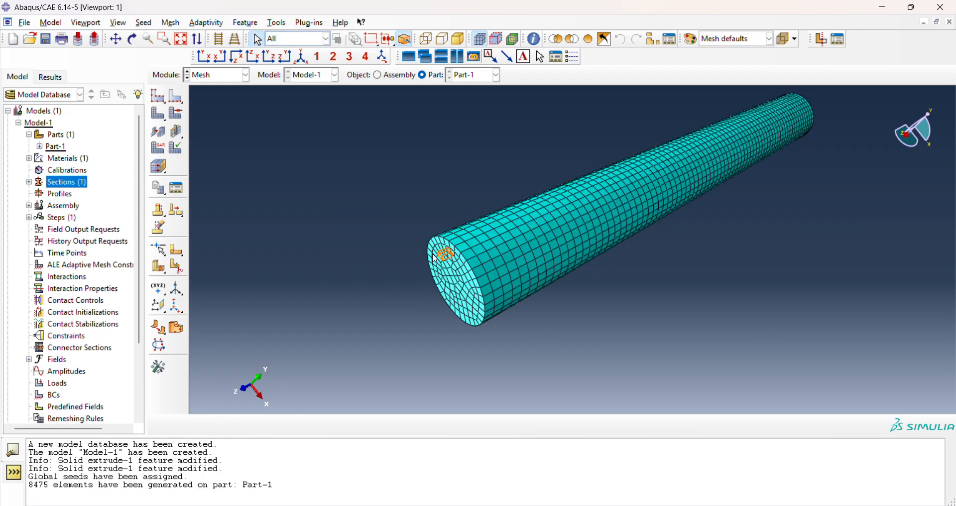
Delete the existing mesh from Part-1.
ctrl+alt+drag(713, 166, 718, 174)
ctrl+alt+drag(411, 217, 519, 256)
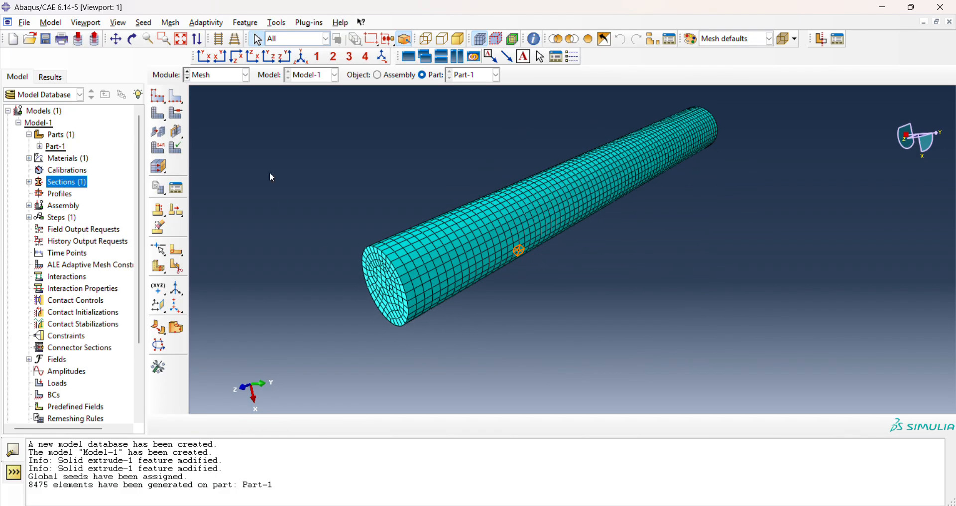
click(160, 118)
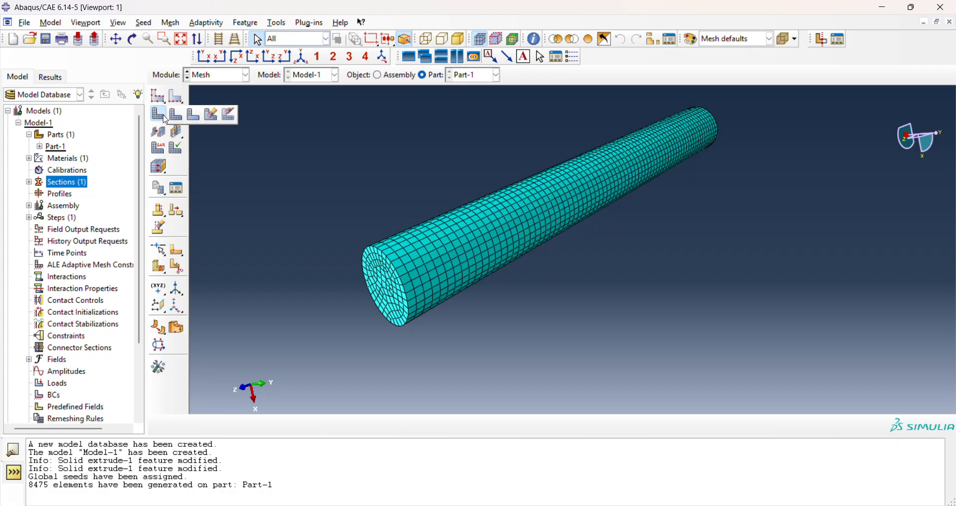
click(229, 114)
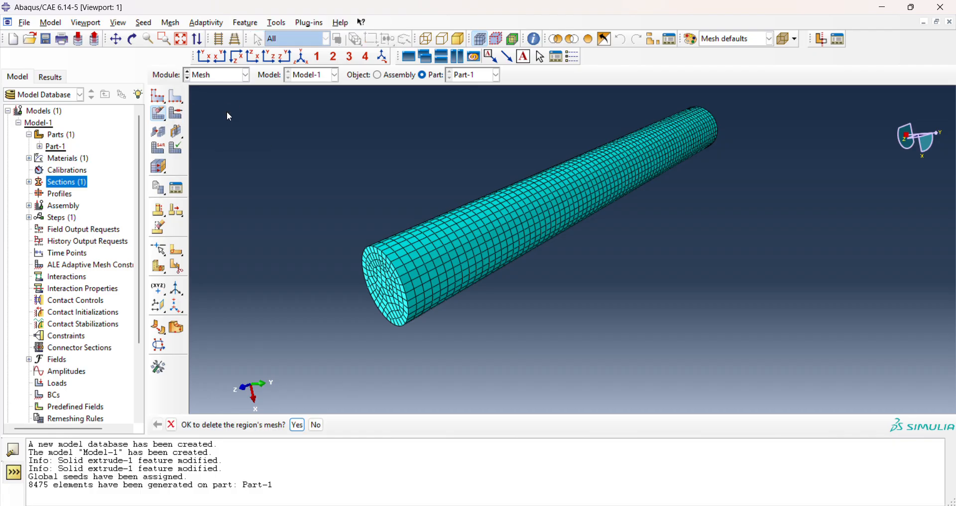
click(298, 425)
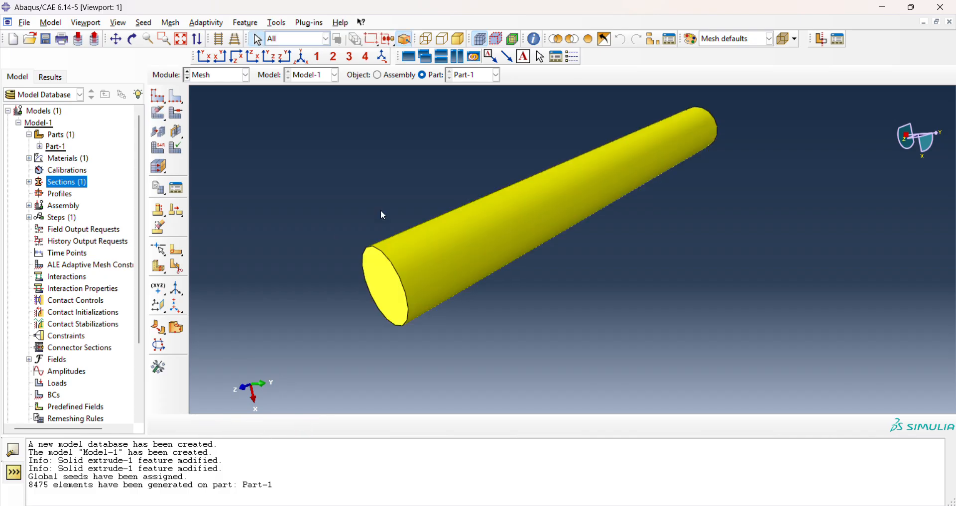
Seed Part-1 with an approximate global size of 1 and mesh the whole part.
click(158, 95)
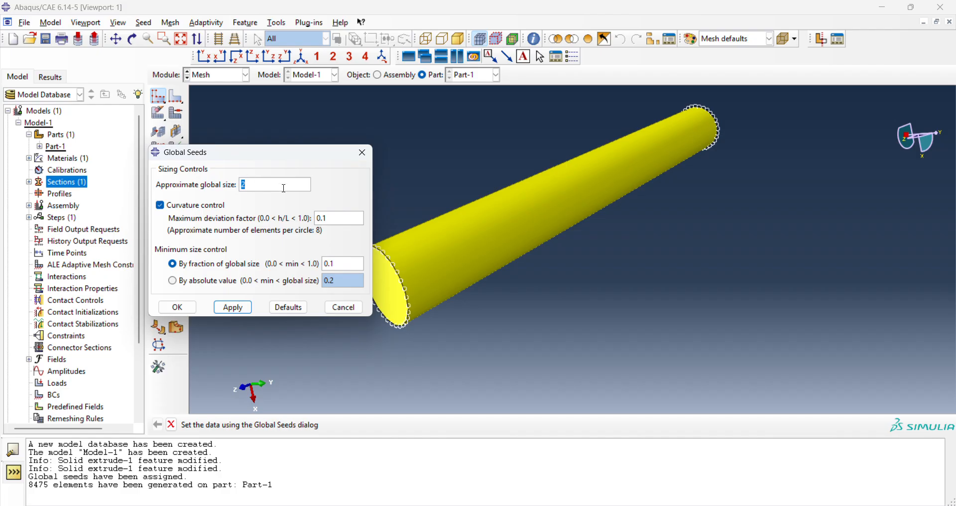
text(1)
click(180, 307)
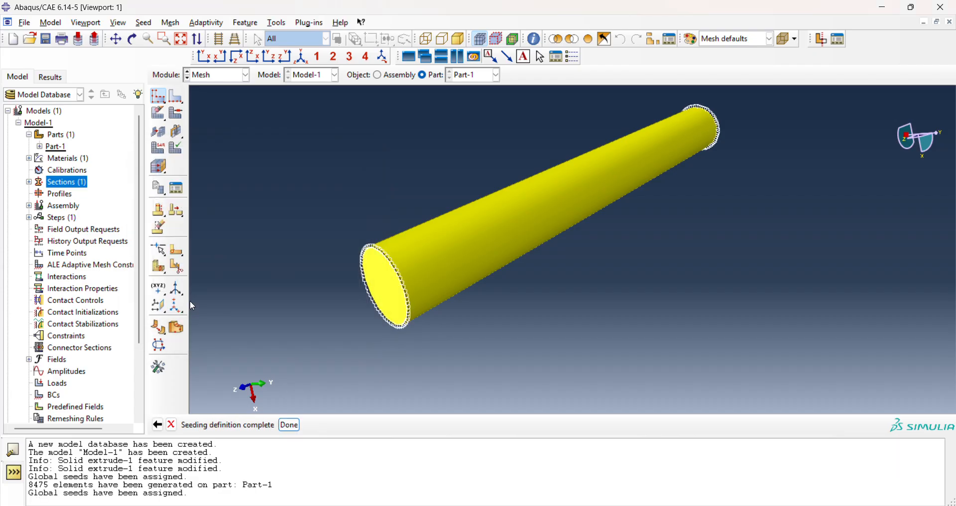
click(300, 430)
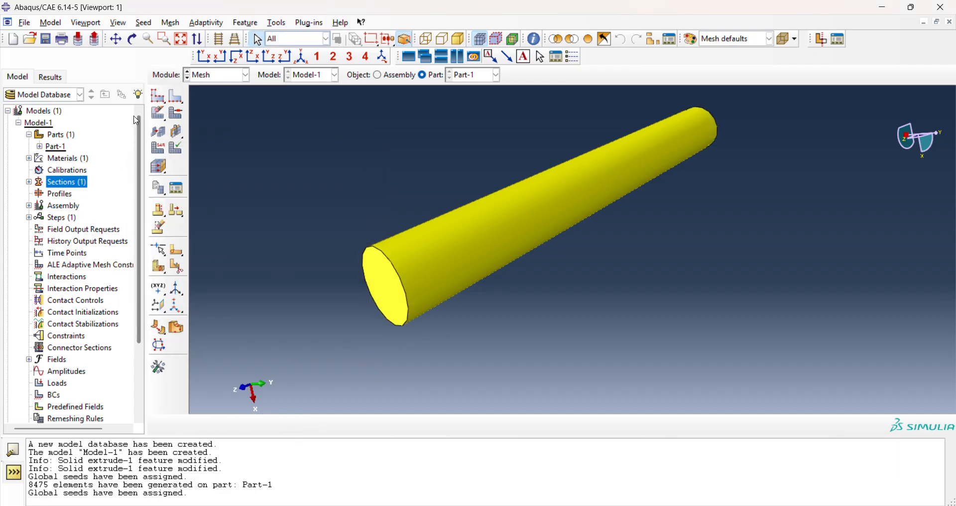
click(166, 113)
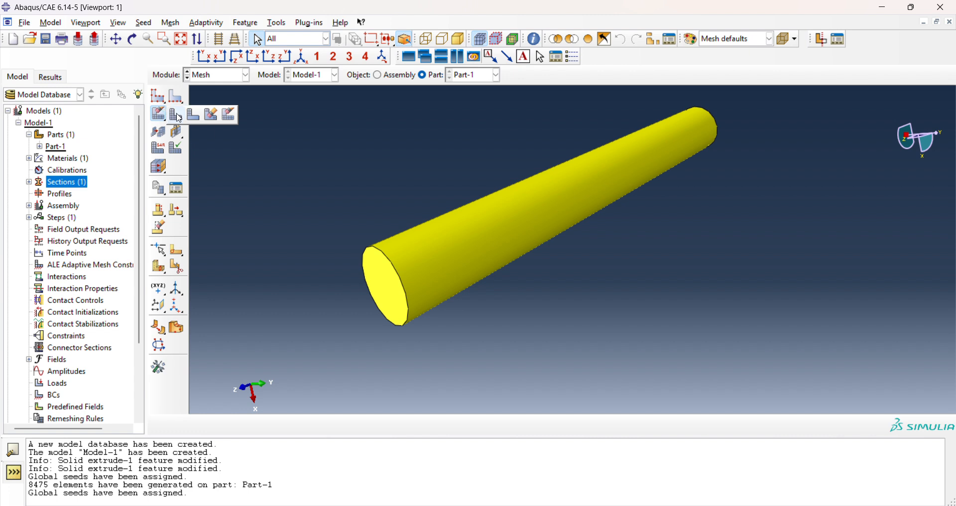
click(179, 118)
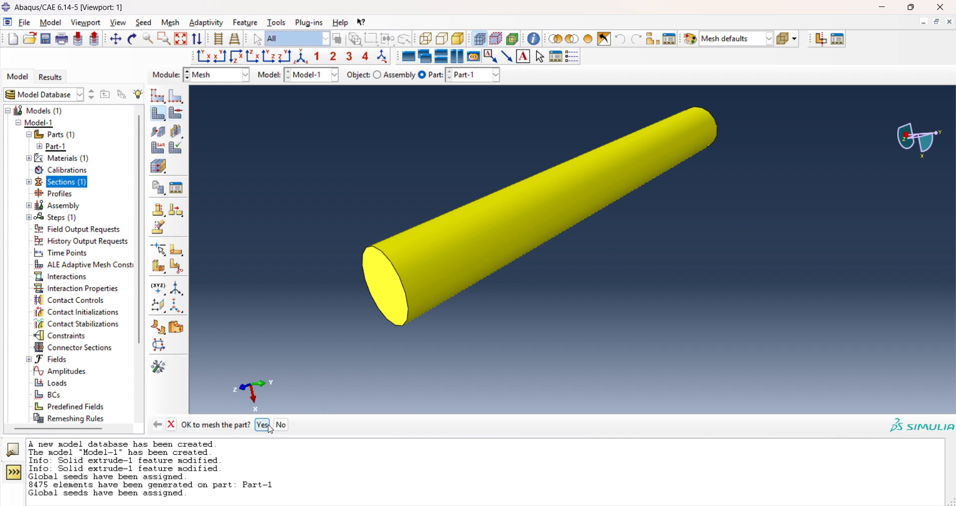
click(263, 426)
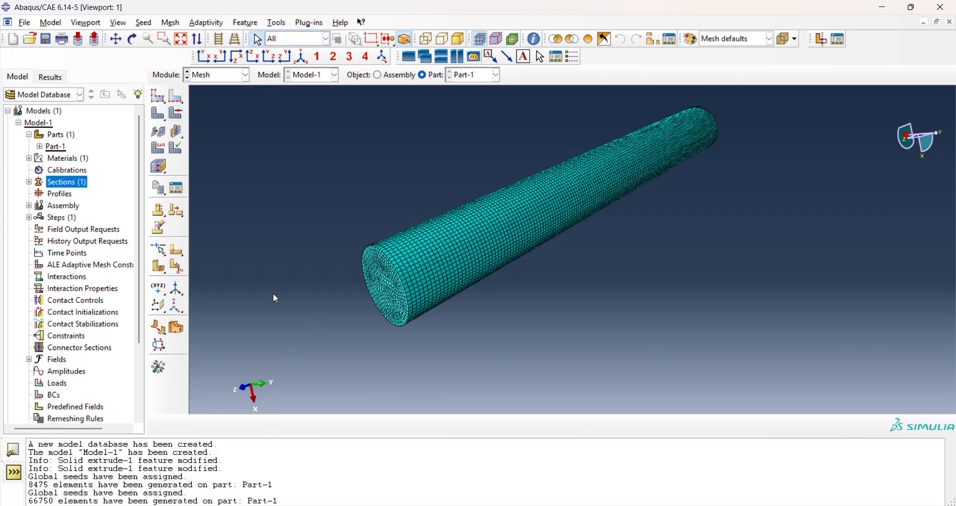
Delete the mesh from the cylinder and reseed Part-1 with an approximate global size of 1.5.
drag(160, 111, 226, 115)
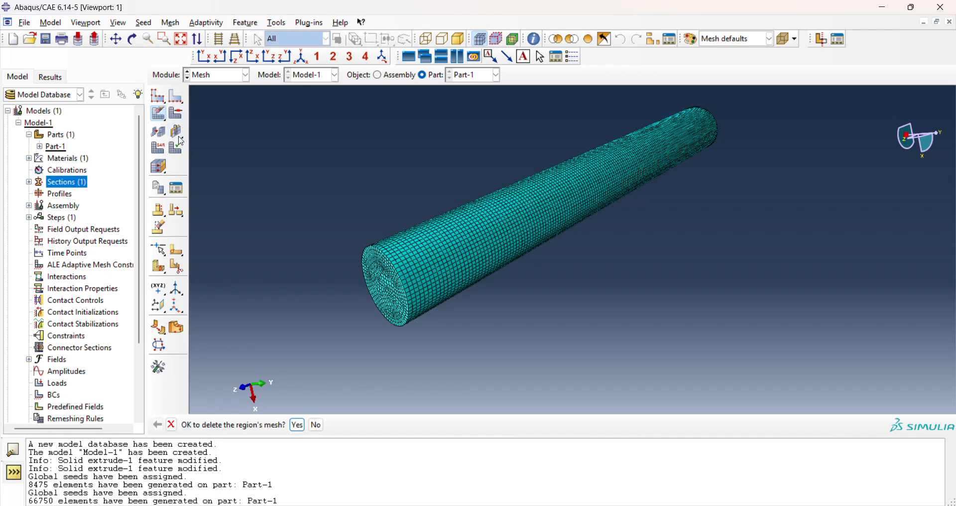
click(297, 425)
click(158, 96)
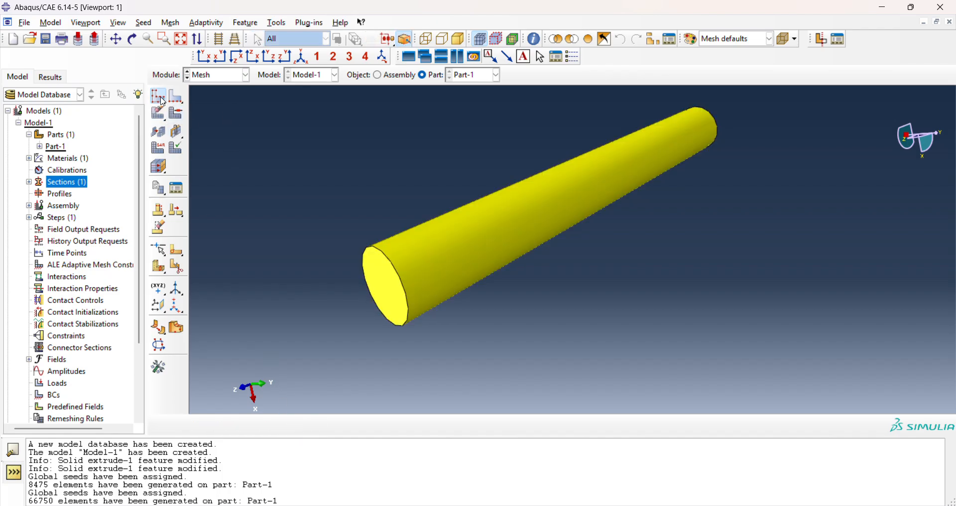
text(.5)
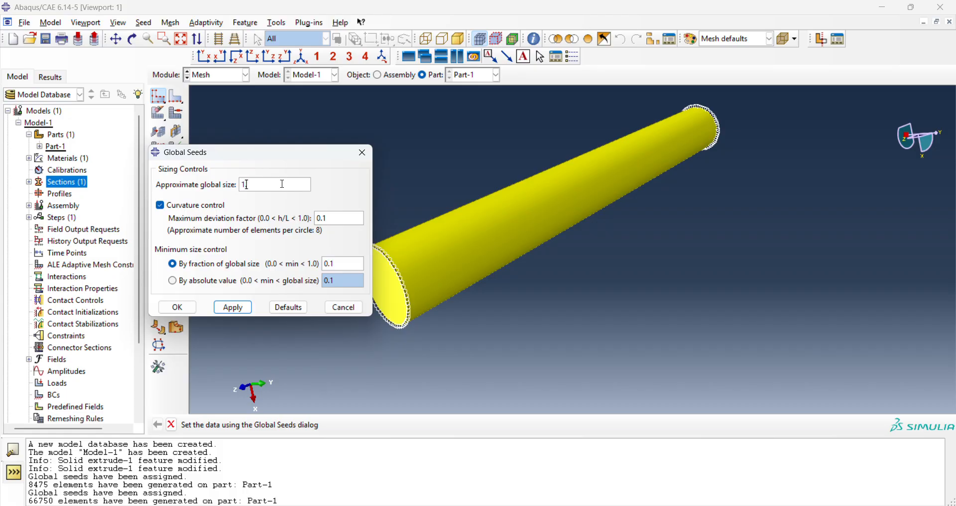
click(178, 308)
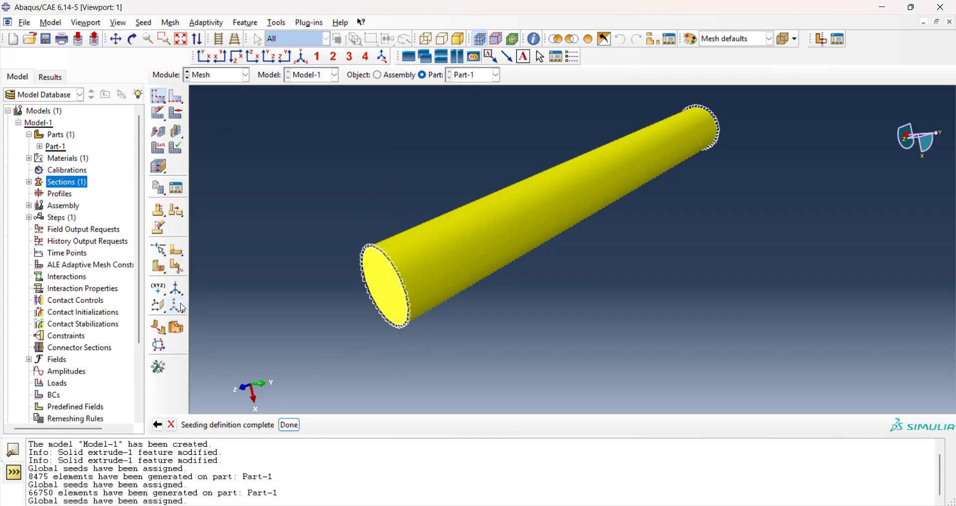
Mesh the whole cylindrical part with the current seeds and check the mesh along its length and end face.
click(159, 114)
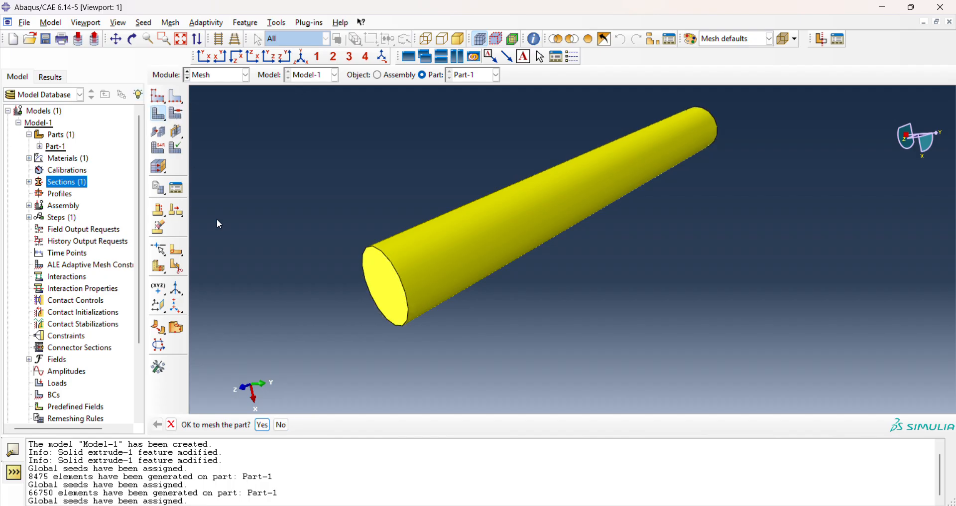
click(262, 425)
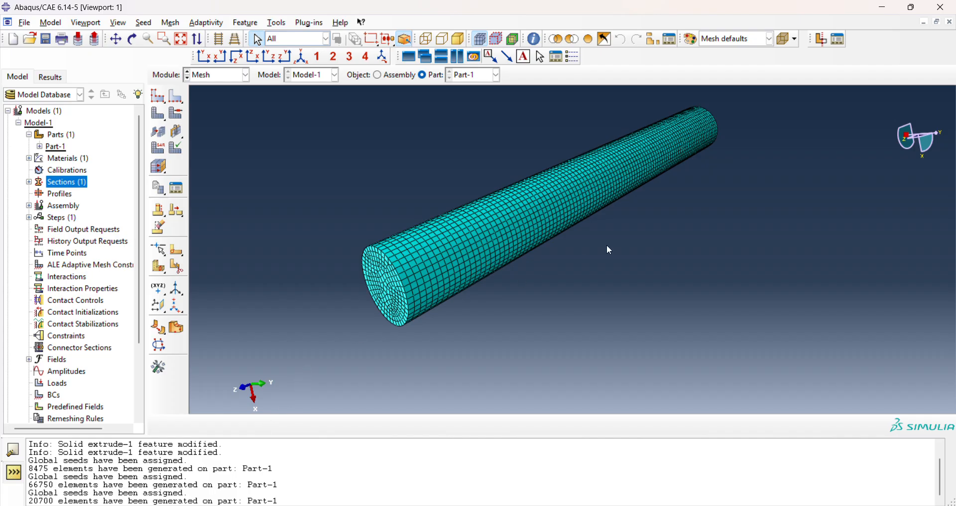
ctrl+alt+middle_click(482, 299)
ctrl+alt+middle_drag(606, 232, 531, 262)
ctrl+alt+middle_drag(556, 228, 581, 215)
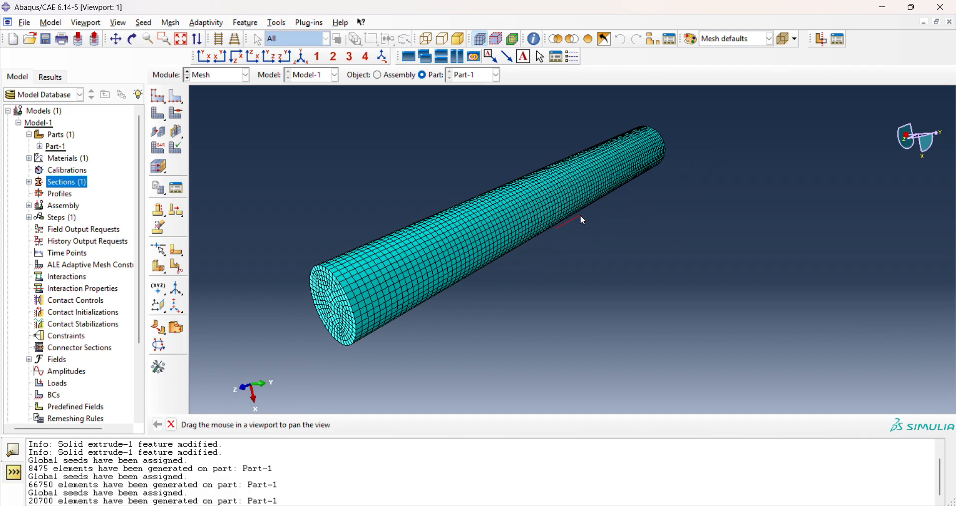
ctrl+alt+drag(580, 215, 542, 209)
drag(515, 240, 514, 193)
key(Escape)
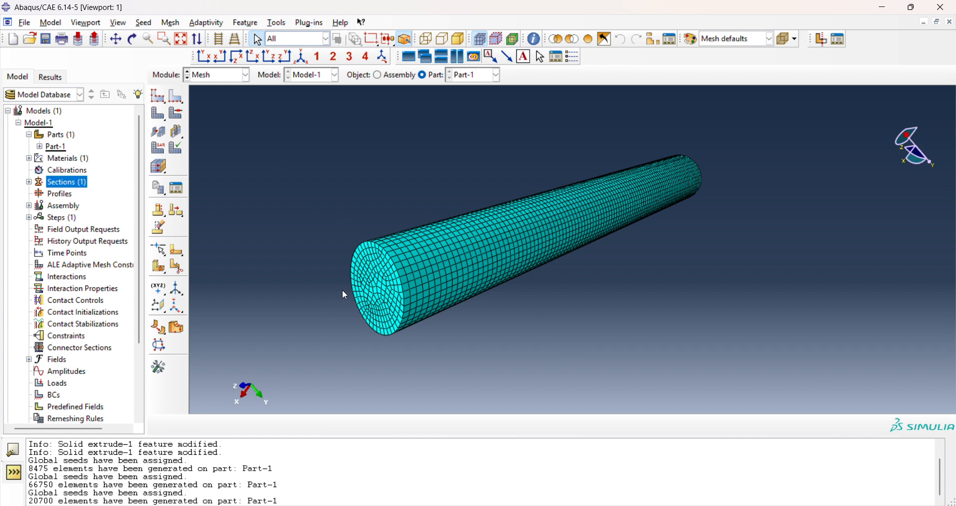
Try to create a boundary condition in the Initial step of Model-1.
click(28, 218)
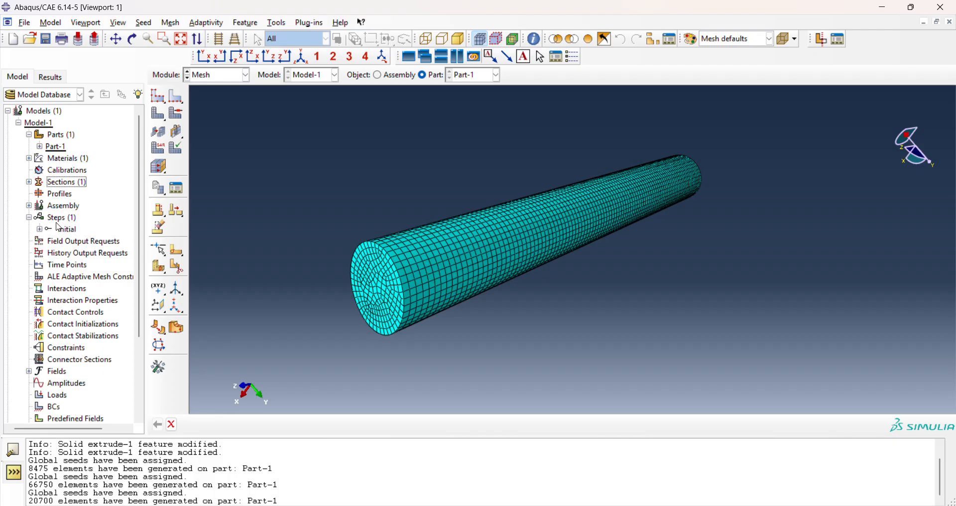
click(39, 229)
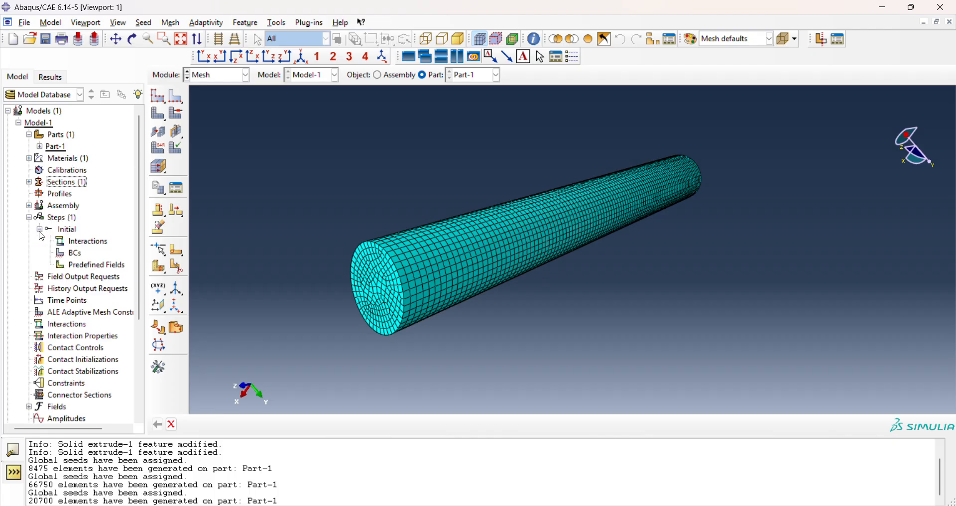
click(70, 230)
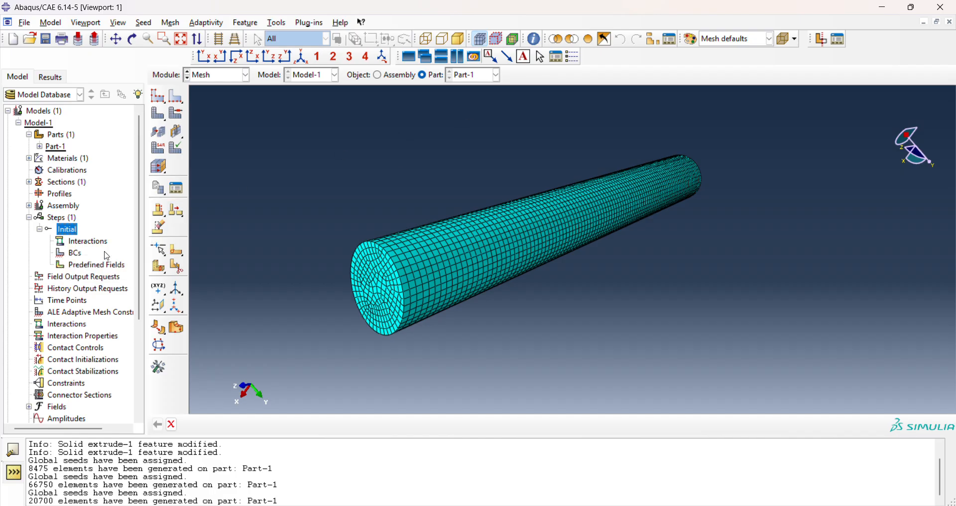
double_click(82, 257)
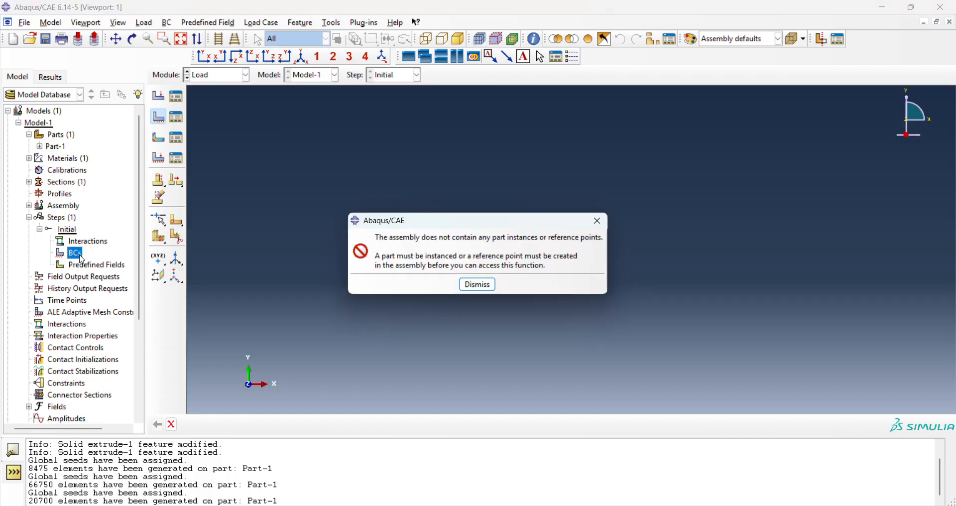
click(479, 289)
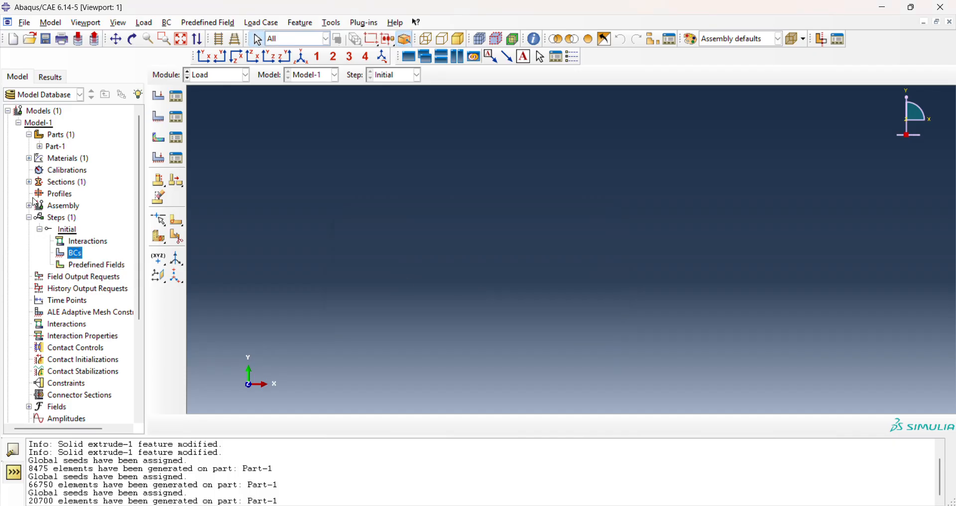
Review the cylinder in the Part and Property modules and return to the Mesh module.
click(209, 75)
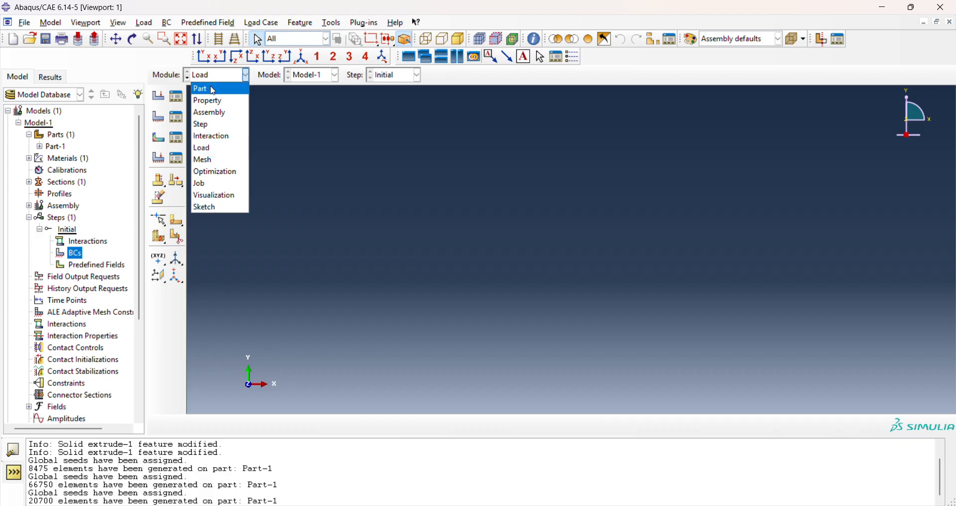
click(210, 85)
click(220, 75)
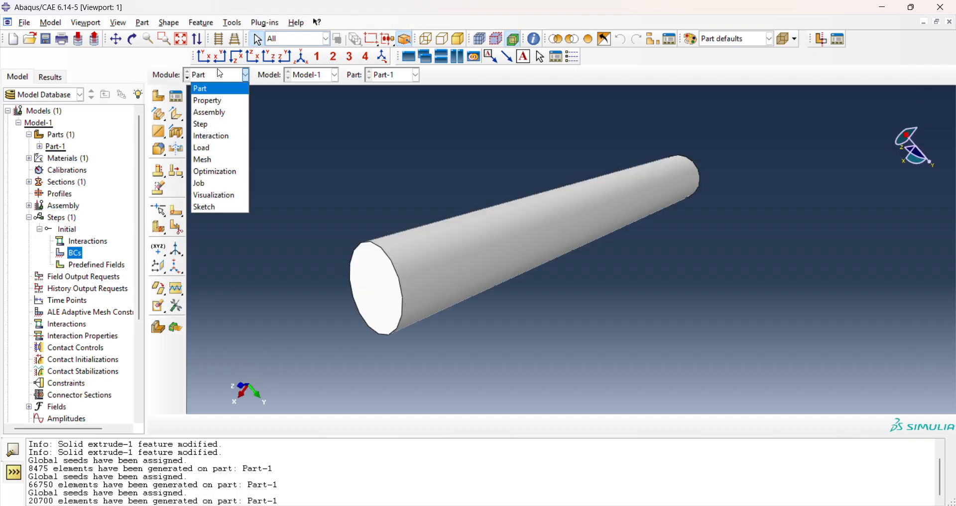
click(211, 100)
click(222, 75)
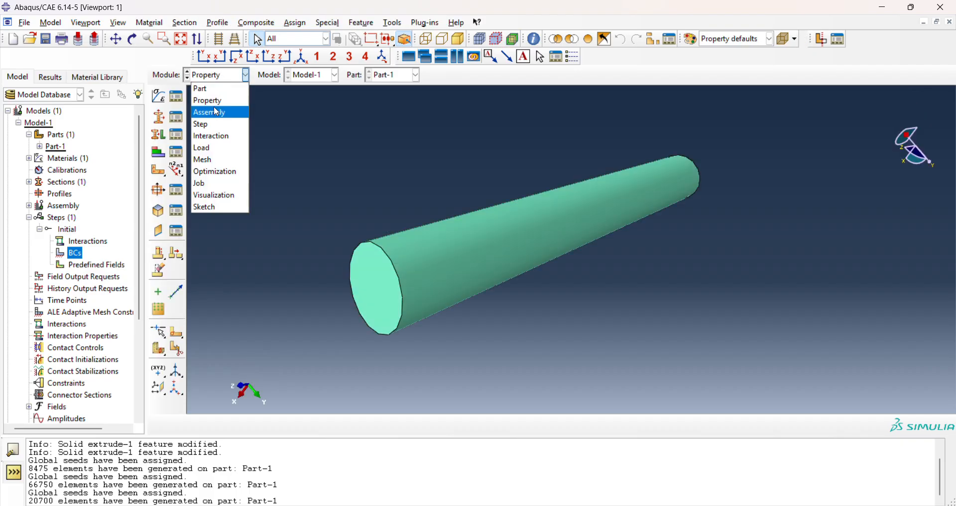
click(209, 159)
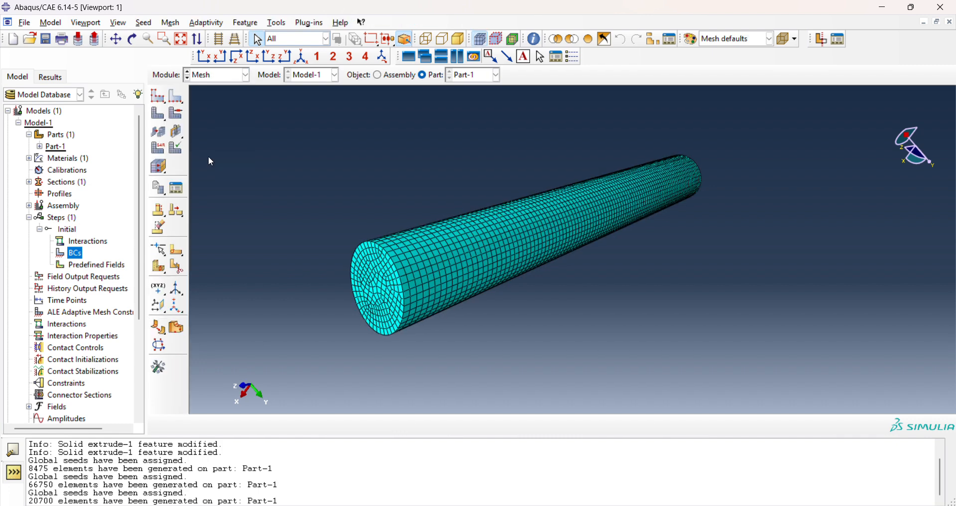
Create a dependent instance of Part-1 in the assembly, leaving auto-offset from other instances off.
click(29, 207)
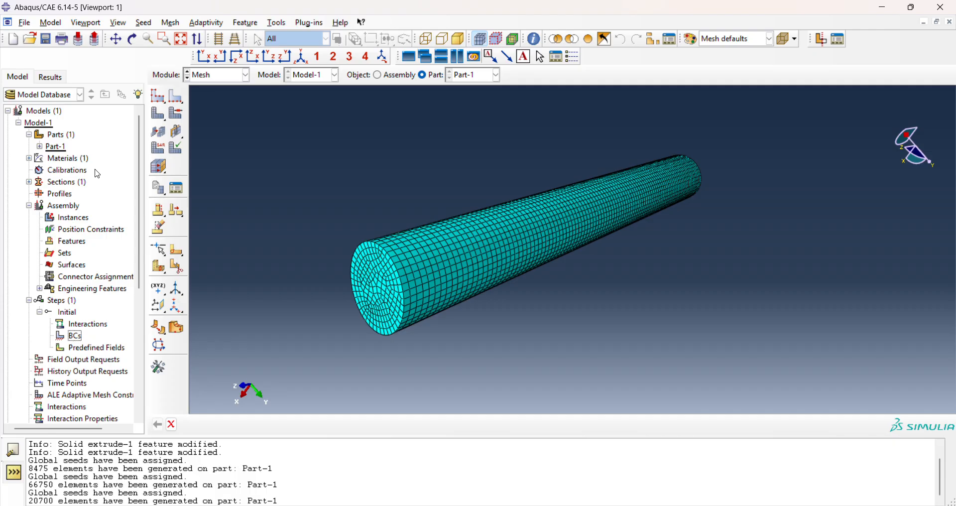
click(56, 149)
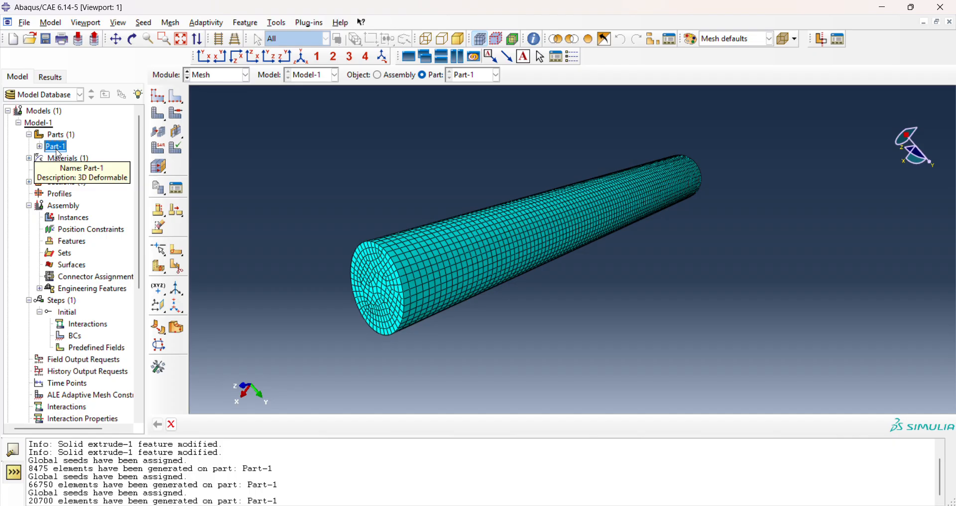
double_click(70, 218)
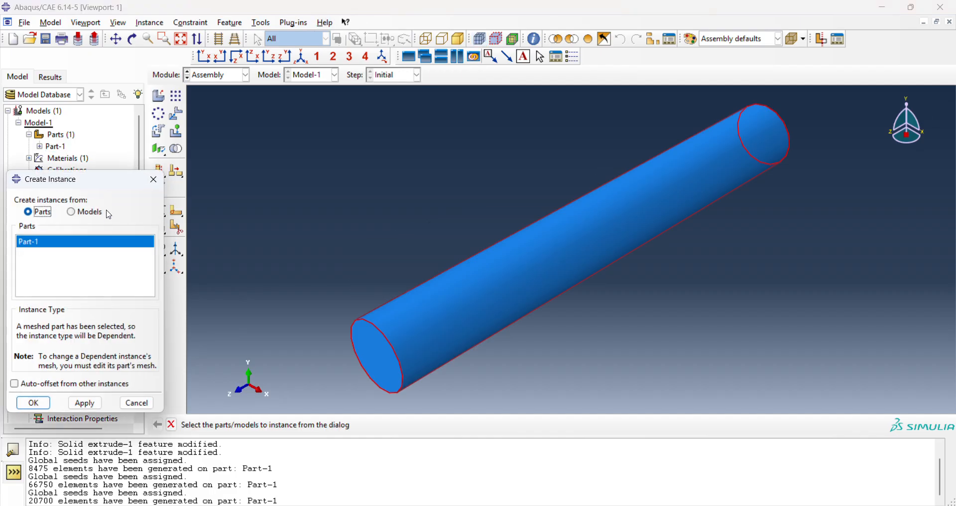
drag(74, 179, 102, 144)
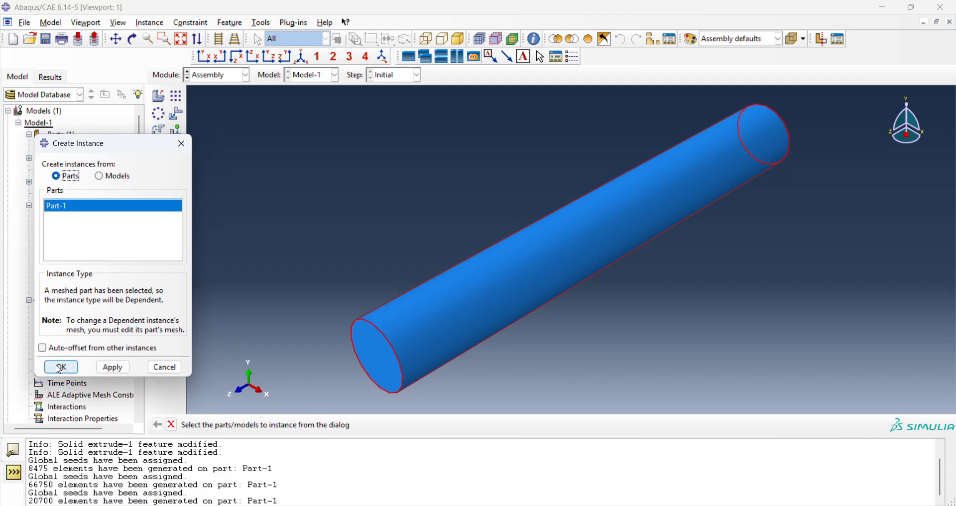
click(59, 368)
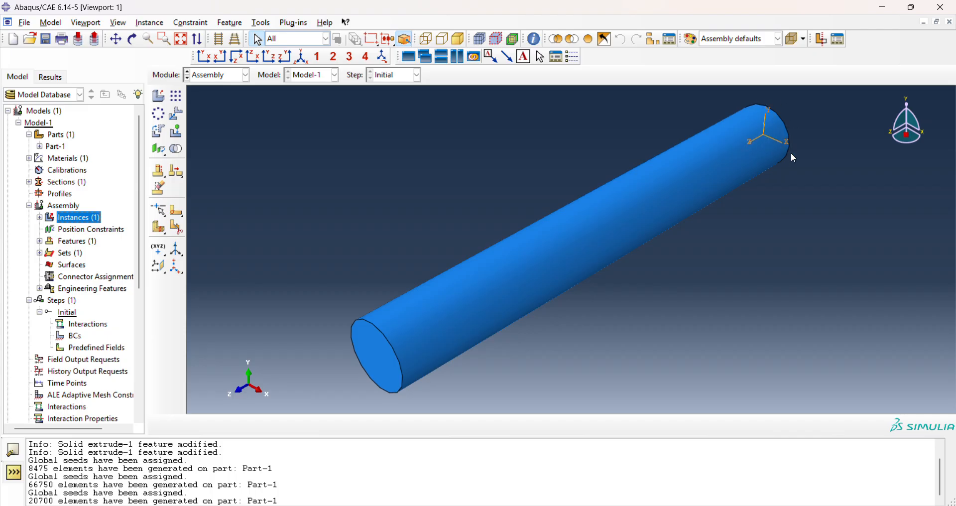
ctrl+alt+drag(653, 287, 495, 219)
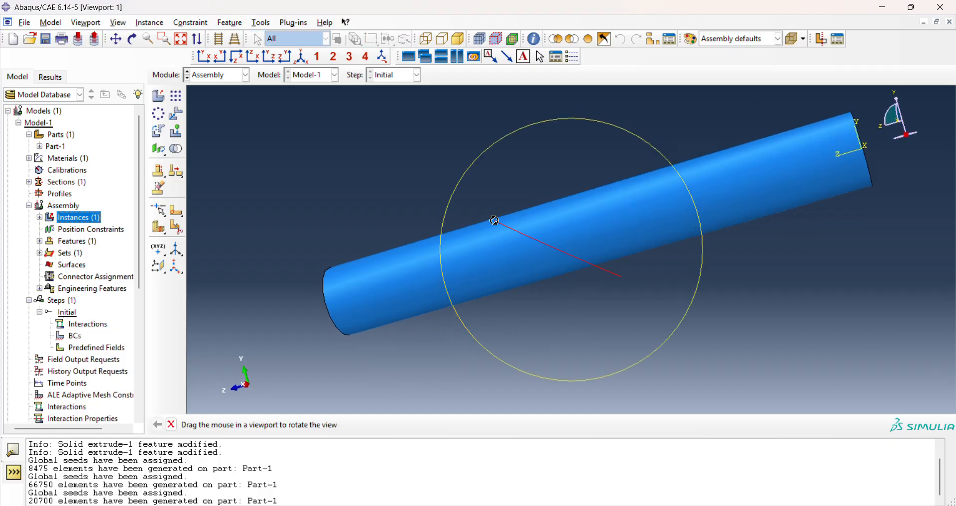
ctrl+alt+drag(670, 165, 465, 163)
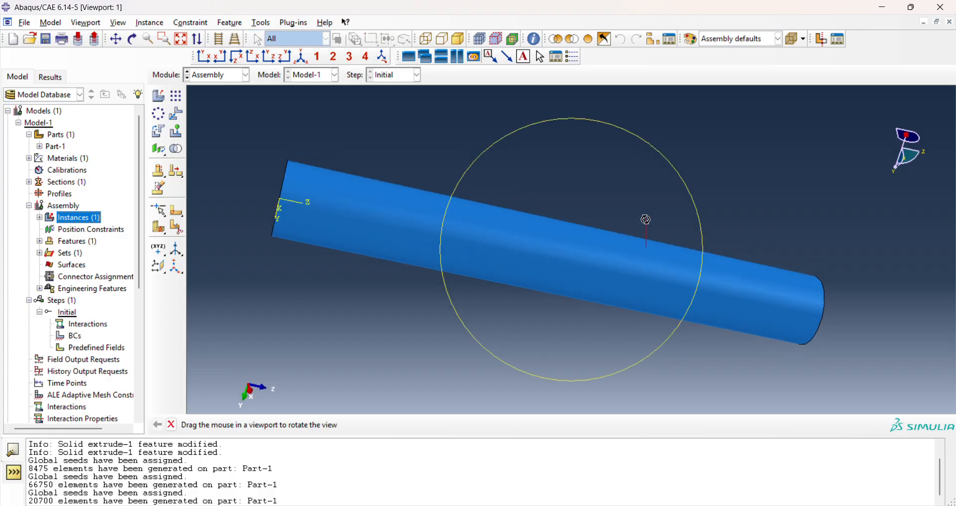
ctrl+alt+drag(501, 202, 540, 226)
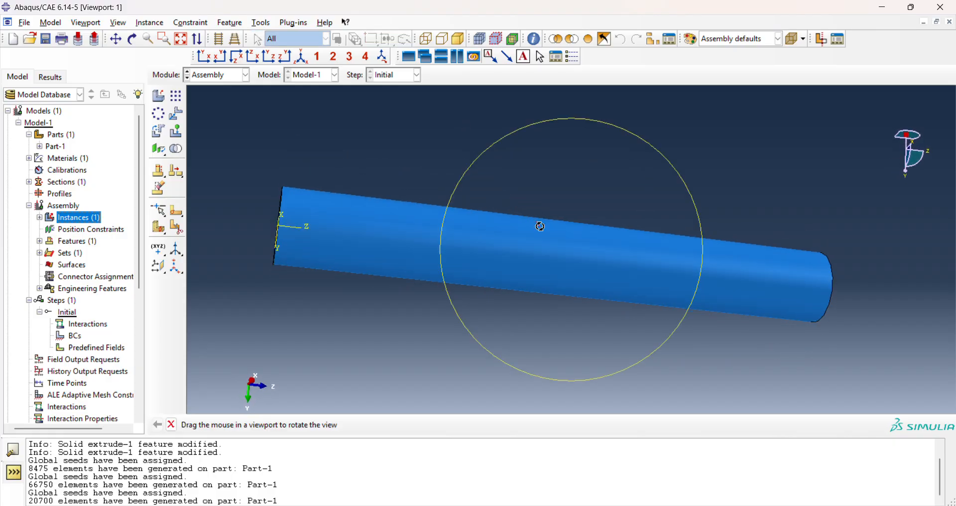
ctrl+alt+middle_drag(652, 230, 552, 207)
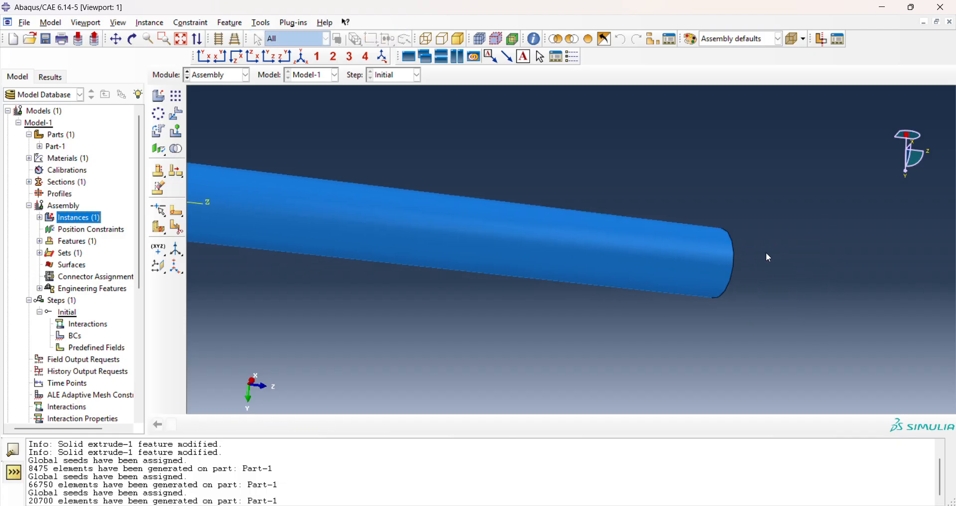
ctrl+alt+middle_drag(766, 253, 753, 250)
ctrl+alt+drag(560, 229, 510, 235)
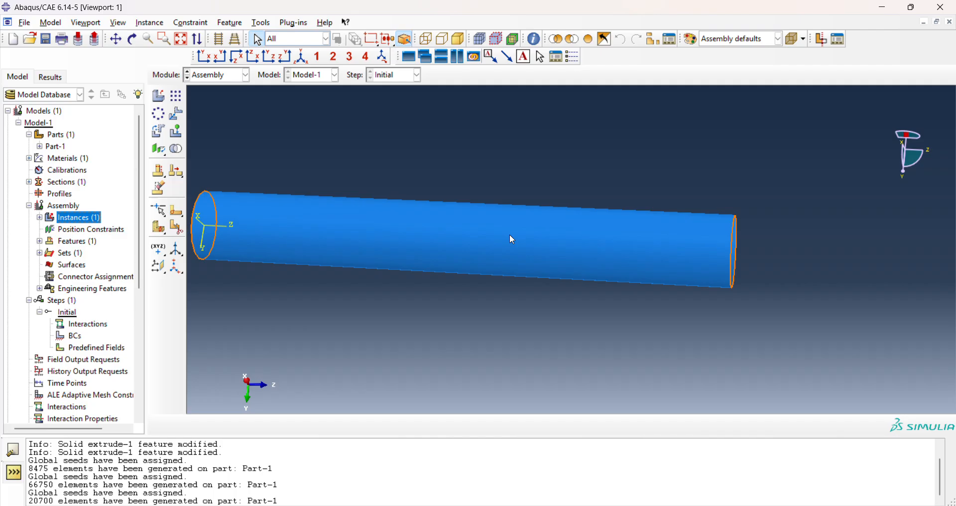
ctrl+alt+middle_drag(509, 234, 559, 234)
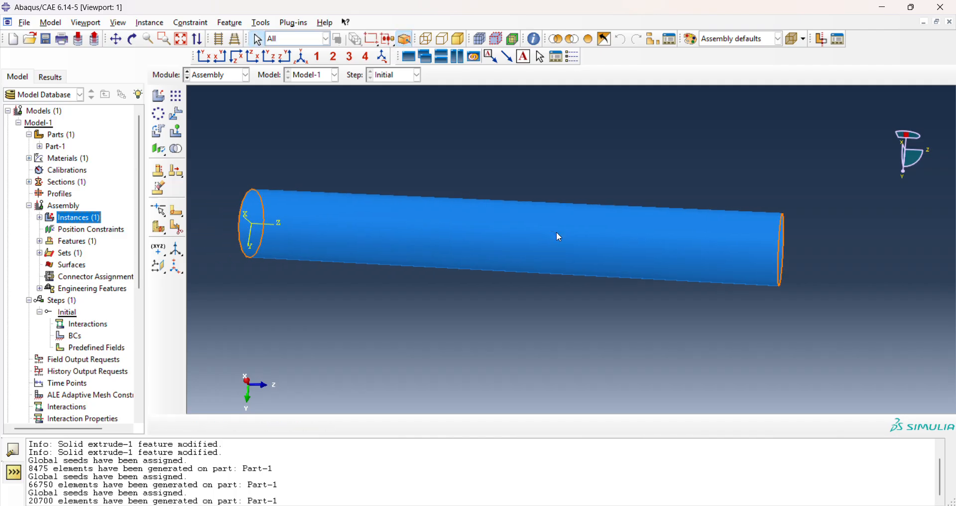
ctrl+alt+drag(522, 244, 594, 263)
ctrl+alt+middle_drag(473, 261, 597, 252)
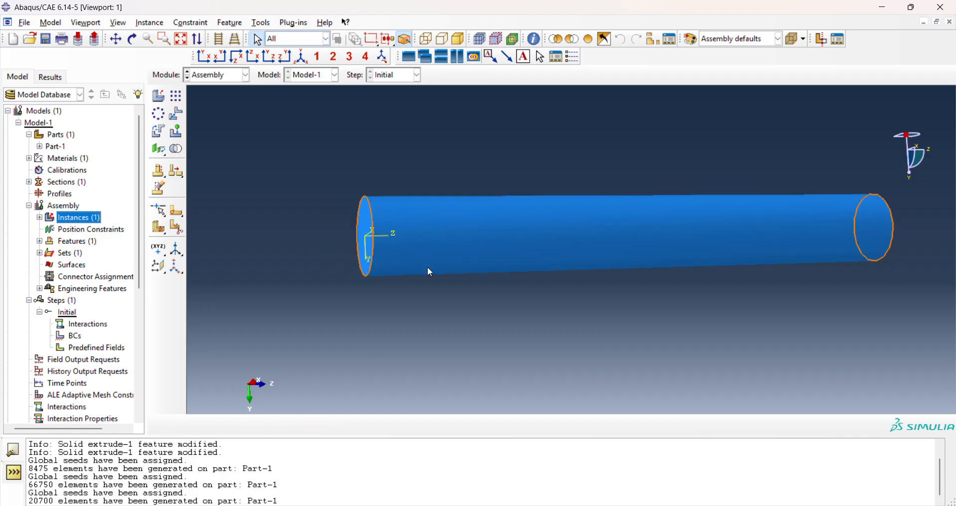
Review the boundary condition categories and start a mechanical Symmetry/Antisymmetry/Encastre condition, BC-1, in the Initial step.
click(29, 205)
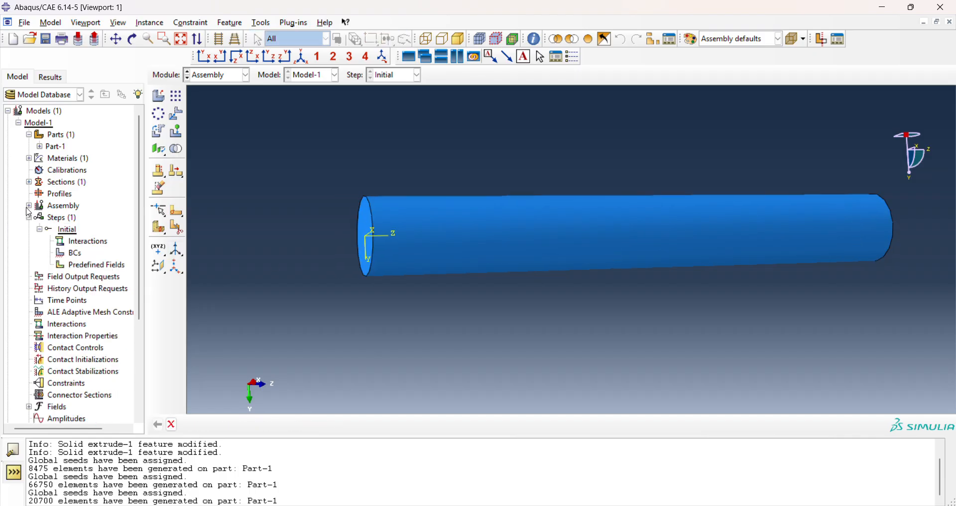
double_click(75, 254)
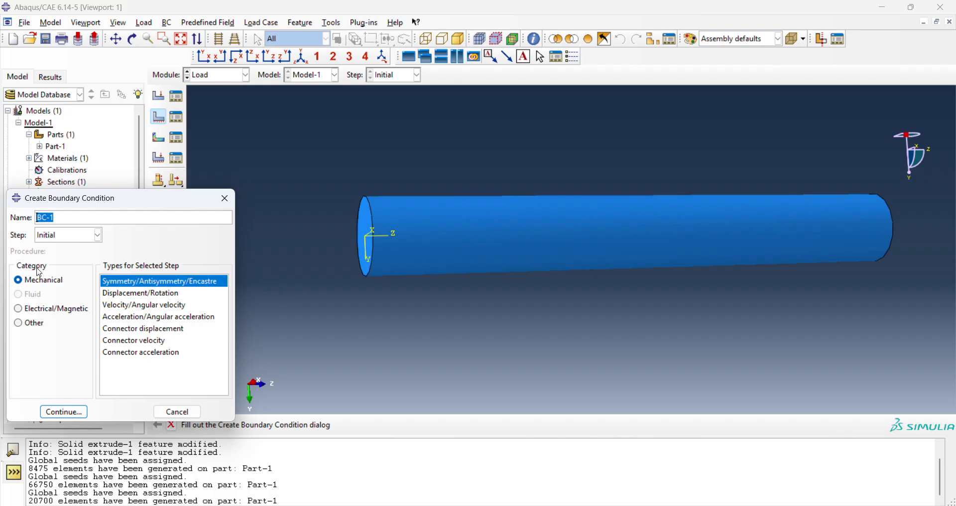
click(46, 313)
click(24, 332)
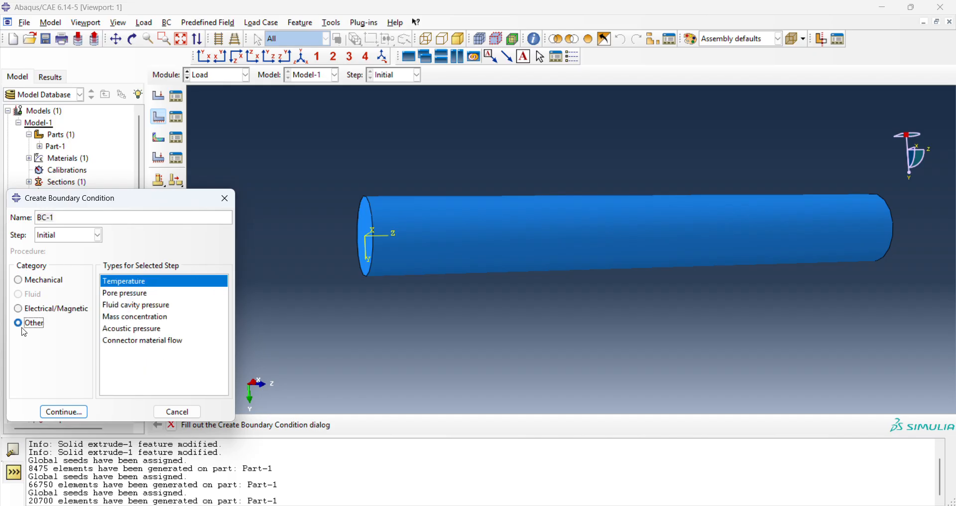
click(64, 310)
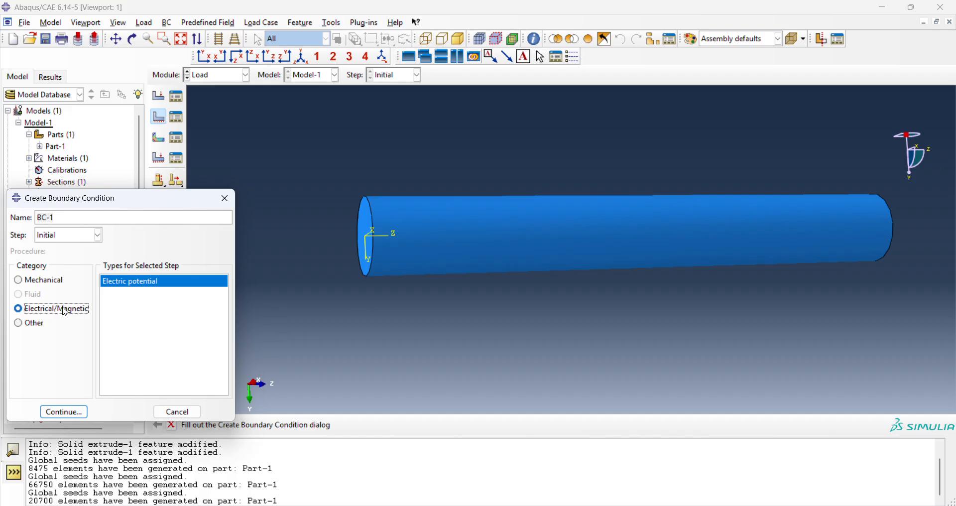
click(47, 286)
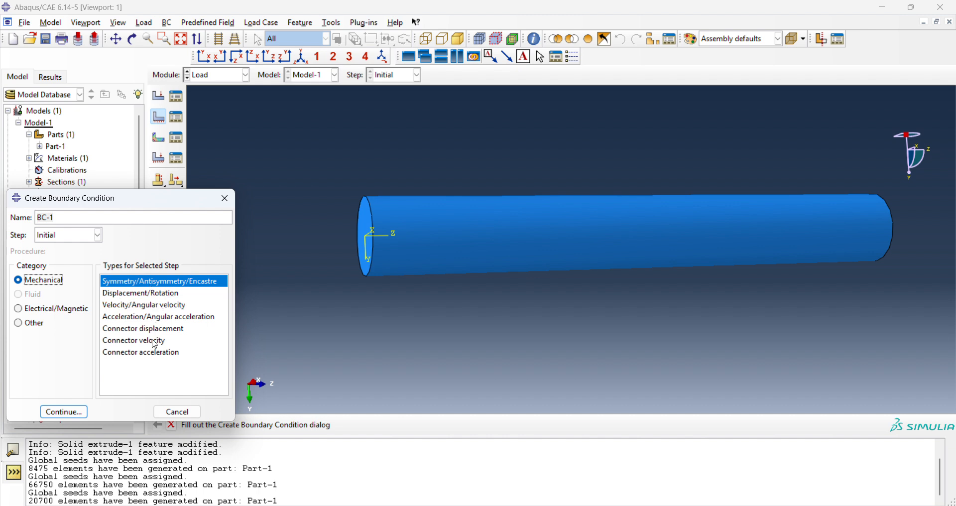
click(118, 285)
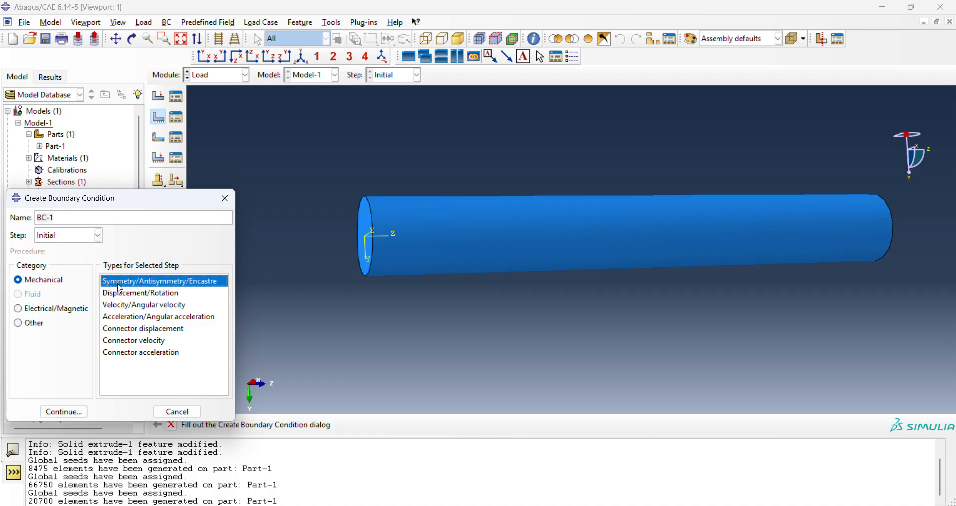
click(55, 414)
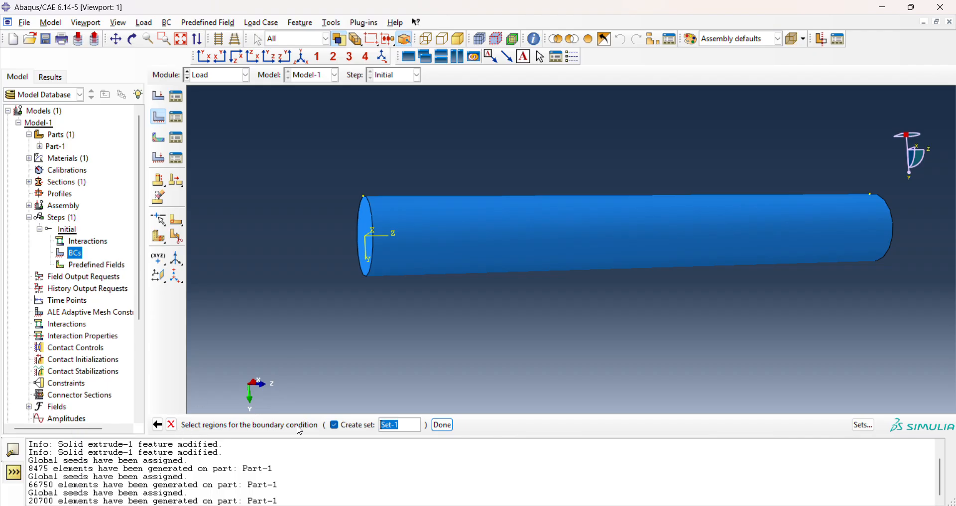
Apply the boundary condition to the cylinder's end face at the origin as Set-1, using the ENCASTRE option.
ctrl+alt+drag(677, 337, 587, 270)
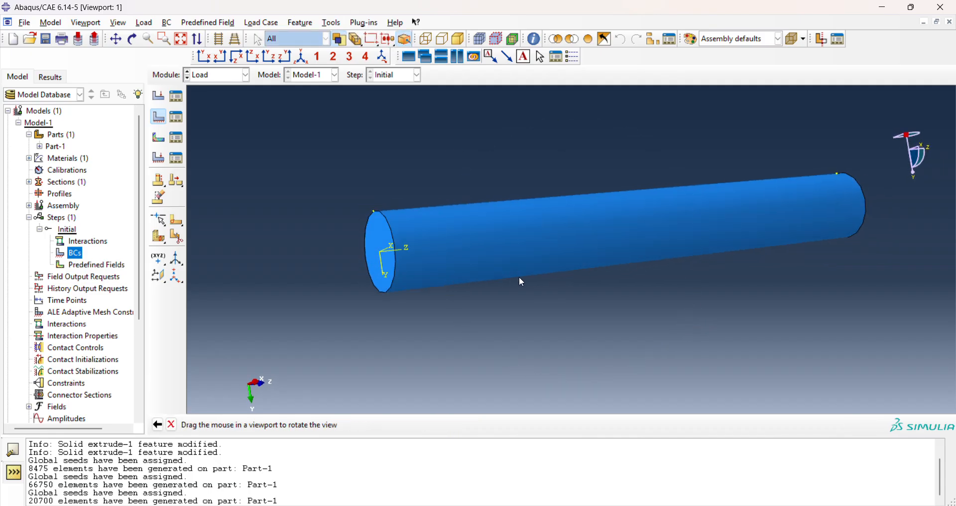
click(377, 239)
click(443, 424)
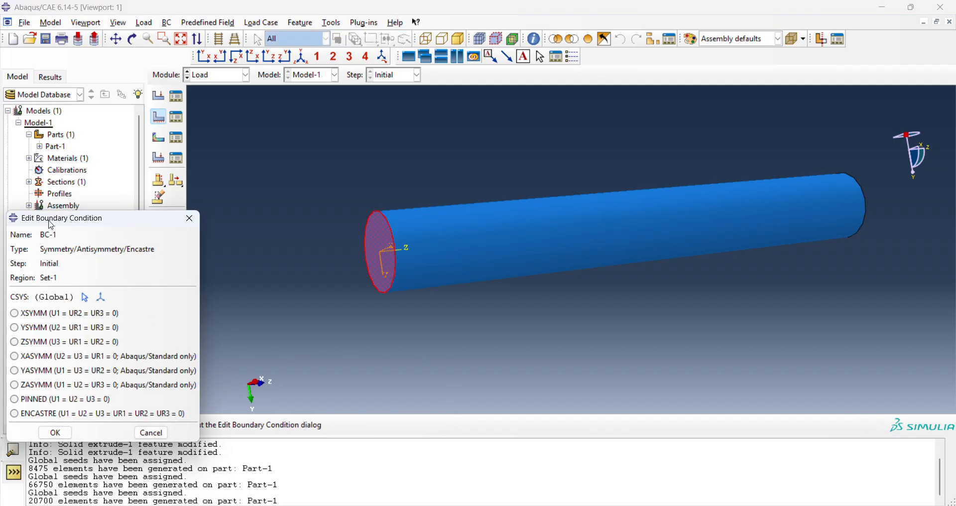
drag(52, 220, 153, 115)
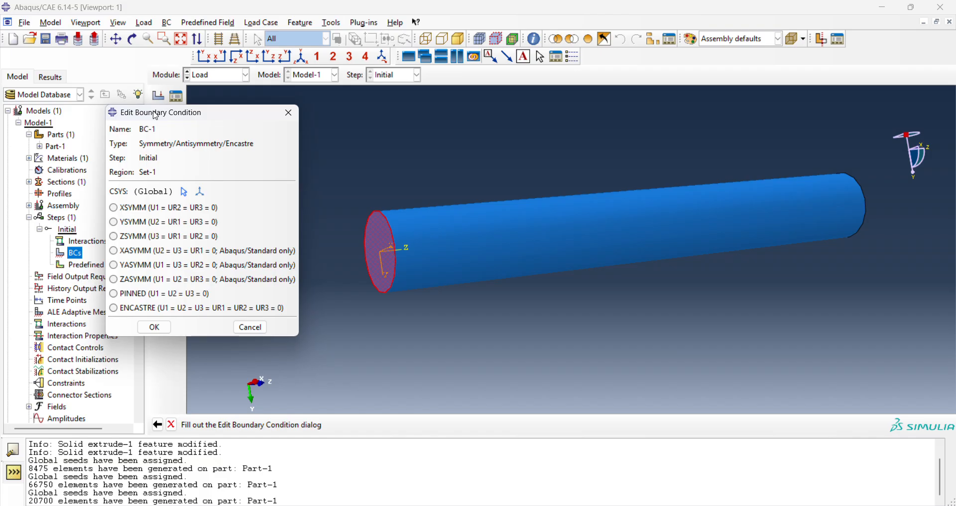
click(155, 313)
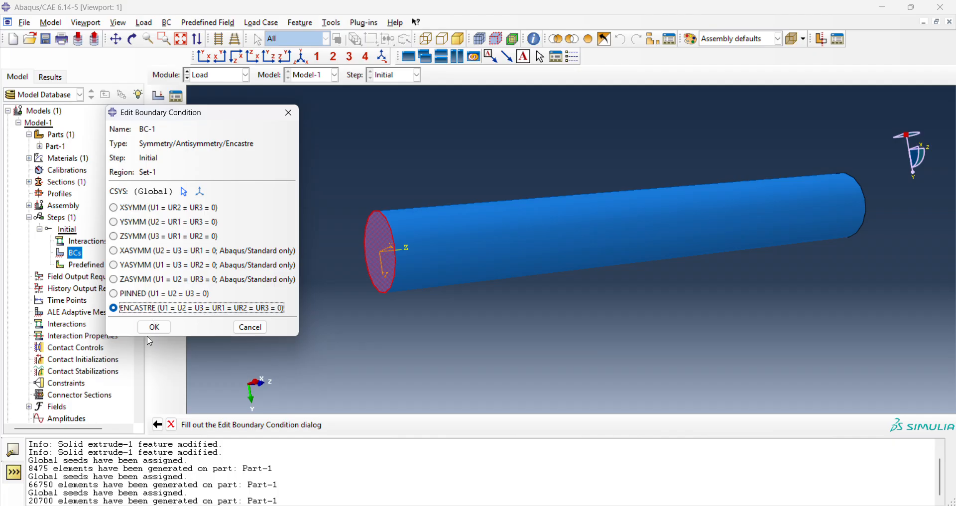
click(148, 331)
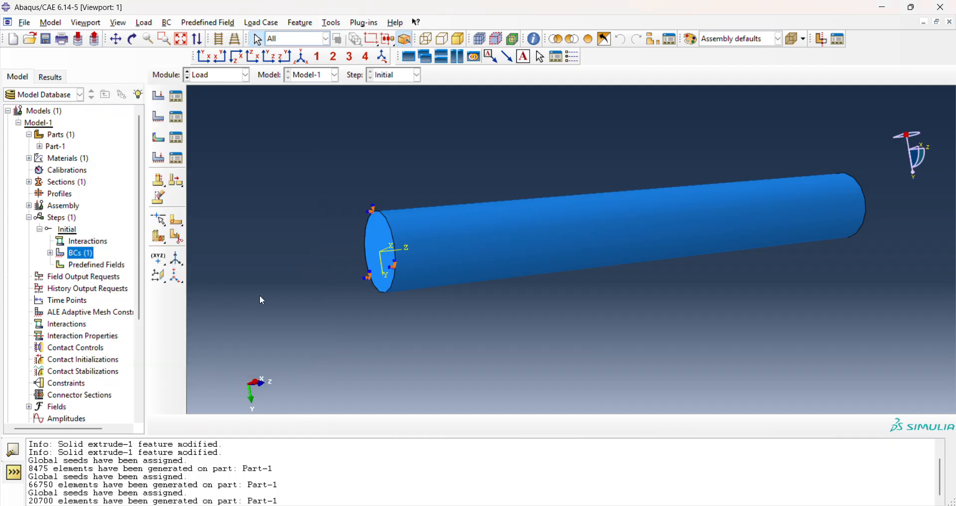
Examine the constraint symbols on the fixed end face and the cylinder's opposite free end.
scroll(370, 241, up, 5)
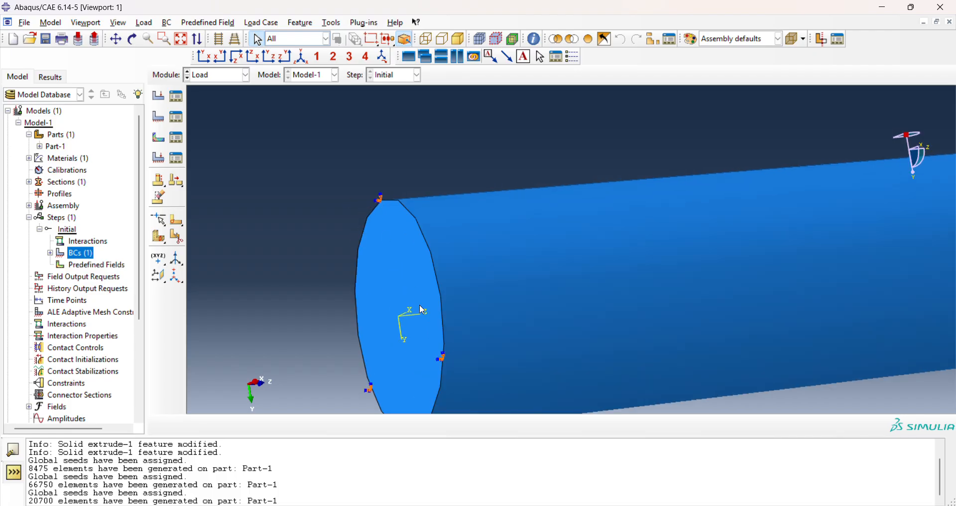
ctrl+alt+middle_drag(425, 294, 362, 182)
scroll(363, 218, down, 8)
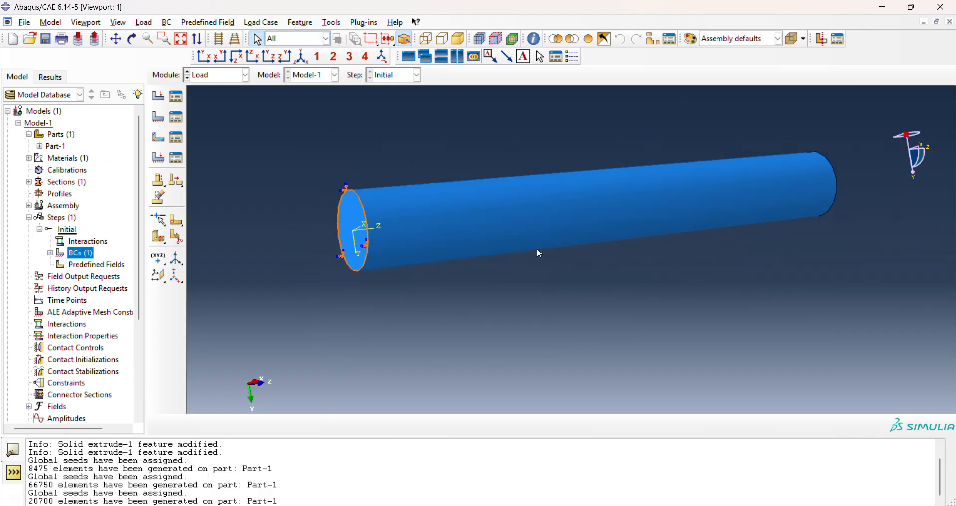
ctrl+alt+drag(550, 238, 561, 261)
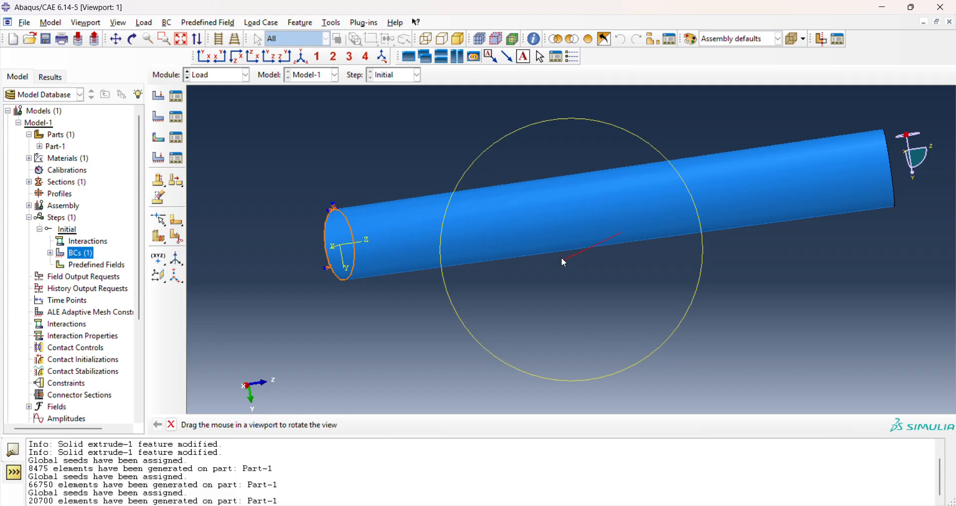
ctrl+alt+middle_drag(650, 254, 398, 259)
ctrl+alt+drag(398, 258, 511, 215)
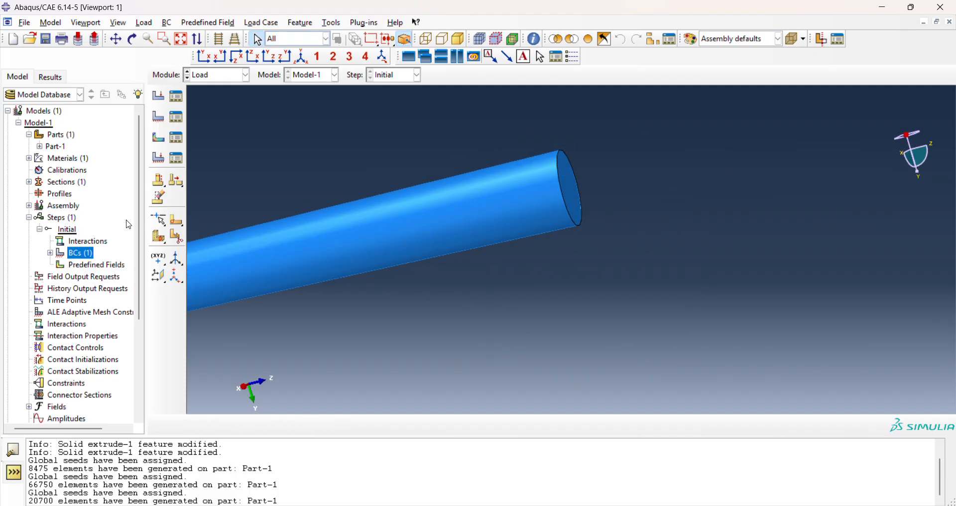
Create a Static, General step after Initial with time period 1, Nlgeom off and automatic stabilization set to None.
double_click(56, 220)
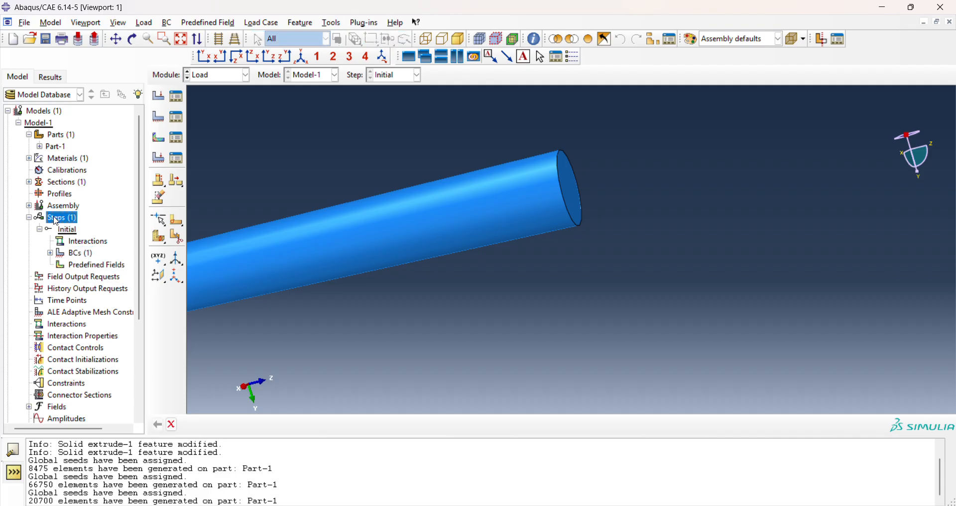
right_click(58, 218)
click(105, 240)
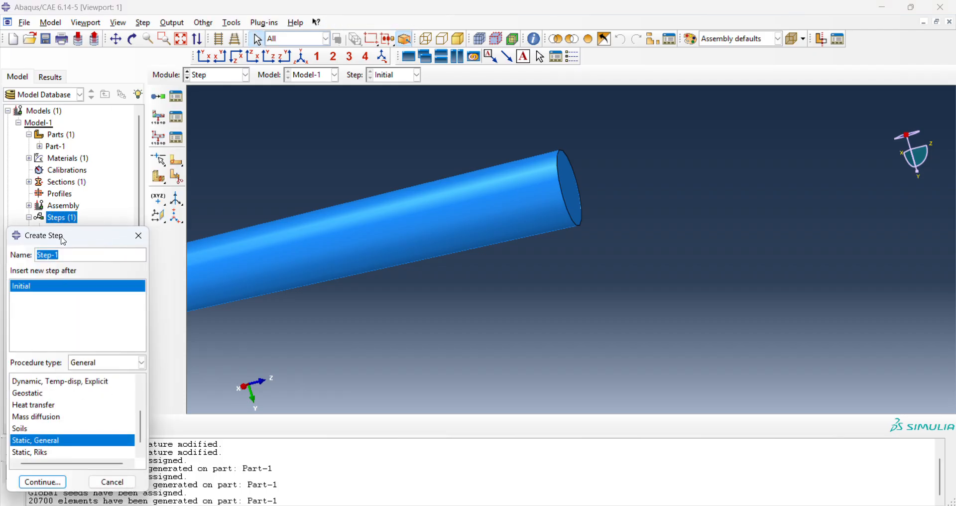
drag(64, 241, 192, 106)
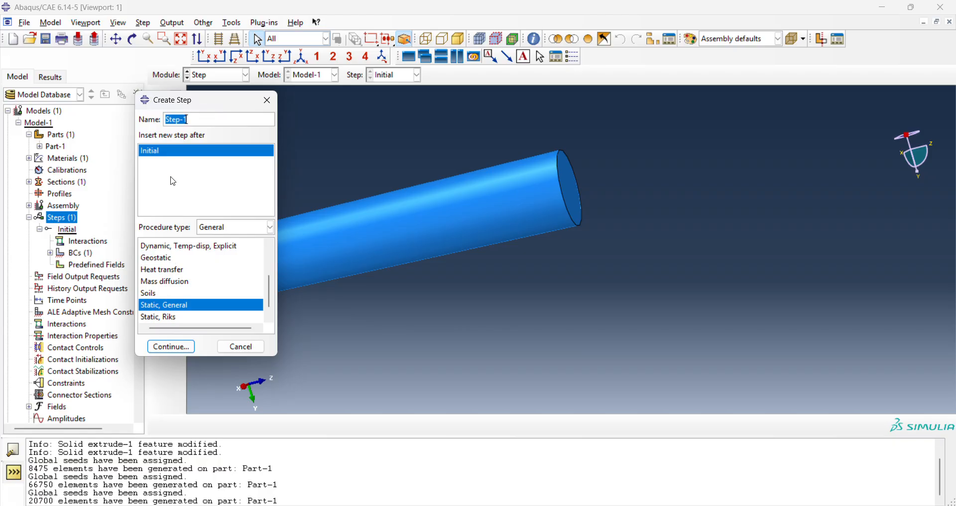
click(234, 227)
scroll(189, 274, down, 2)
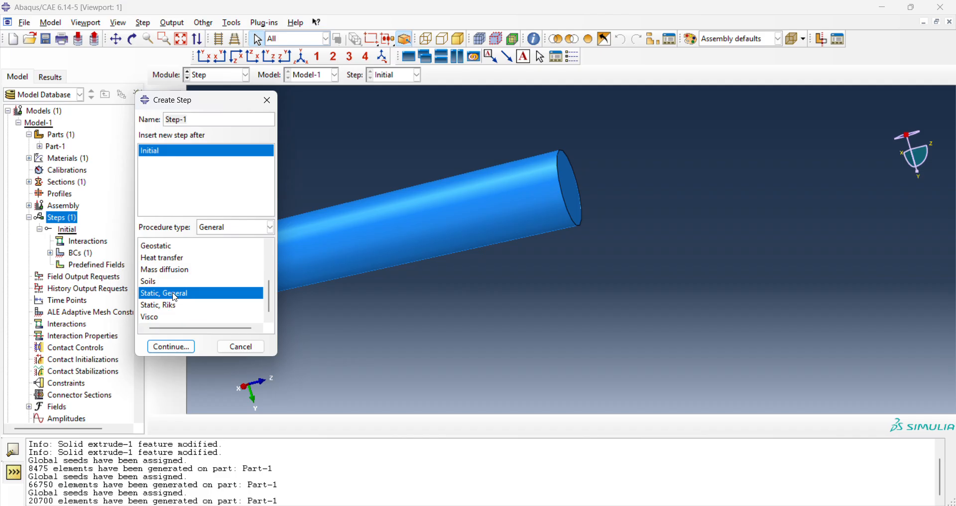
click(165, 355)
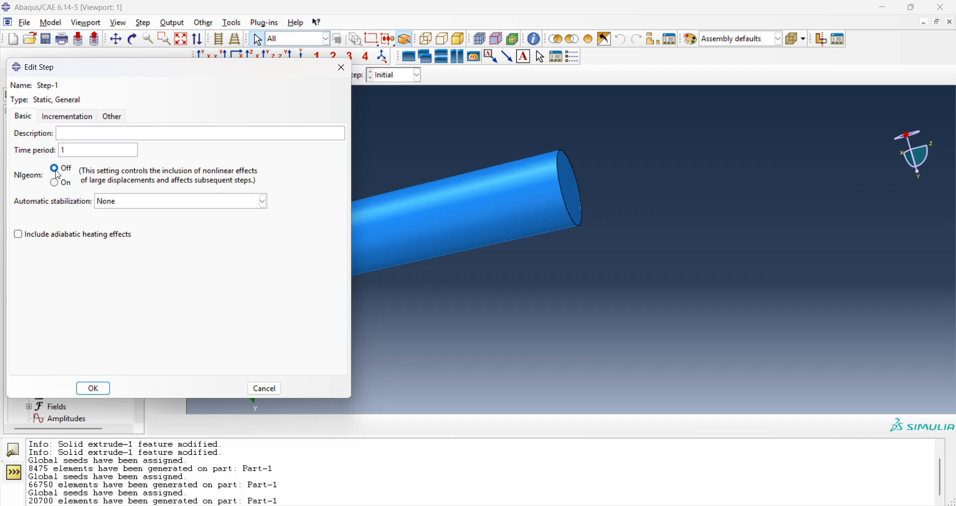
click(124, 203)
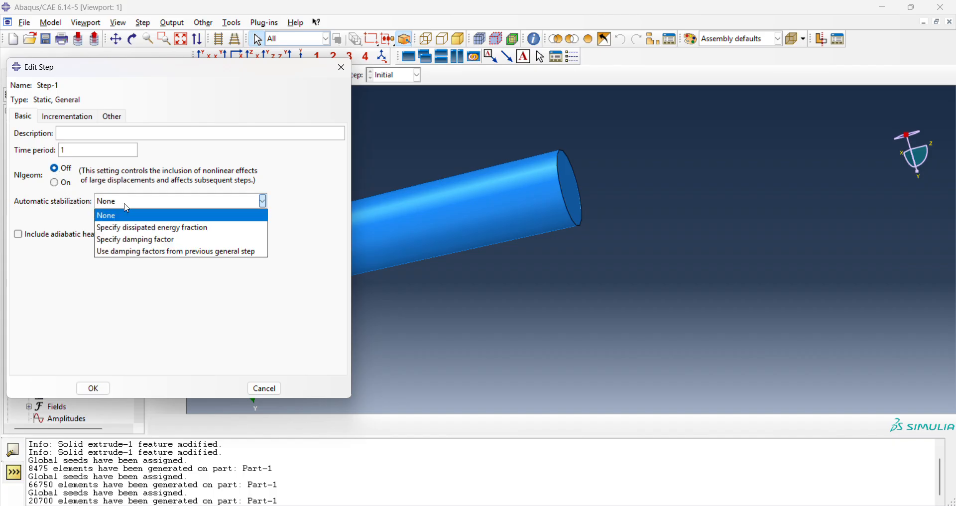
click(125, 206)
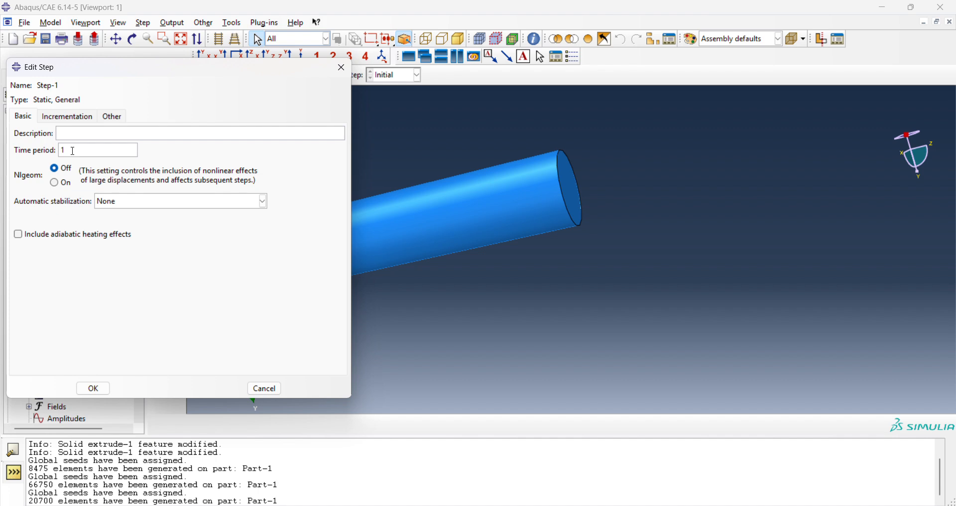
click(92, 388)
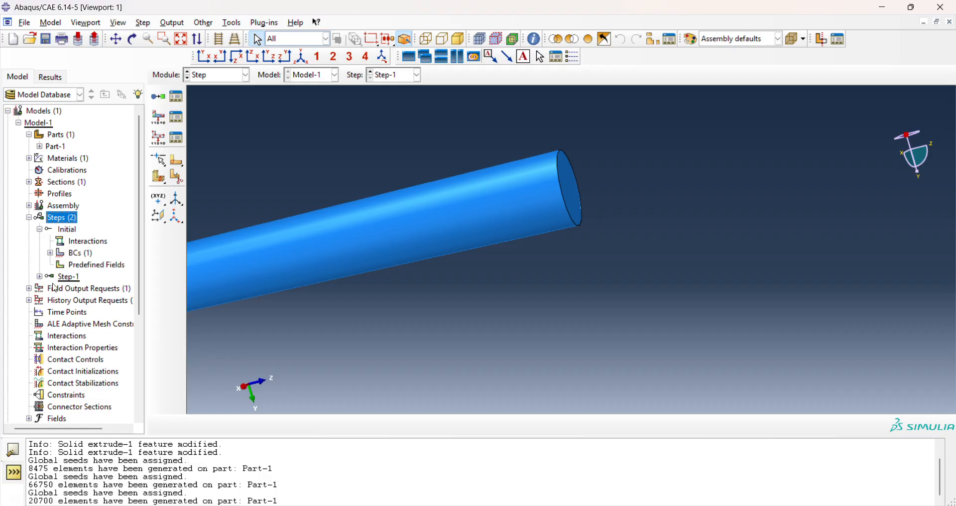
Expand Step-1 in the model tree and review the interaction types available for it without creating one.
double_click(68, 279)
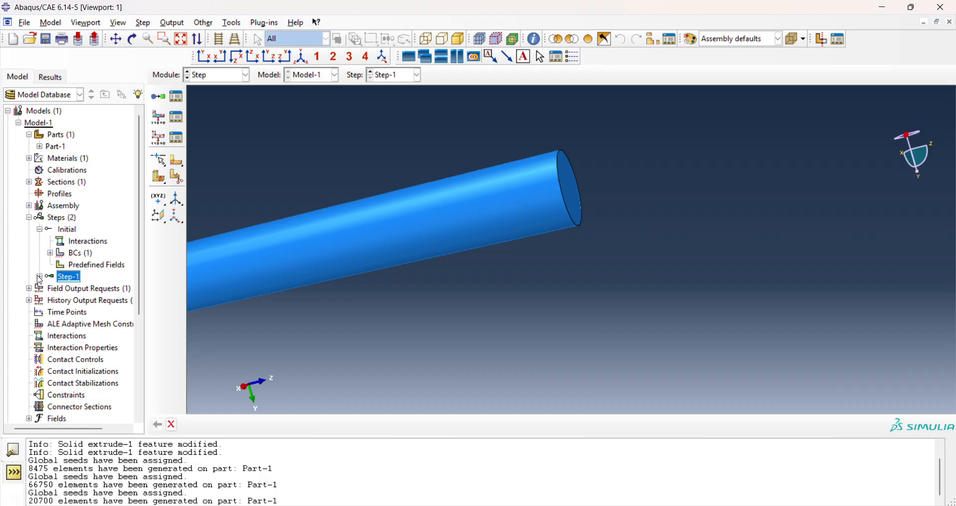
click(40, 278)
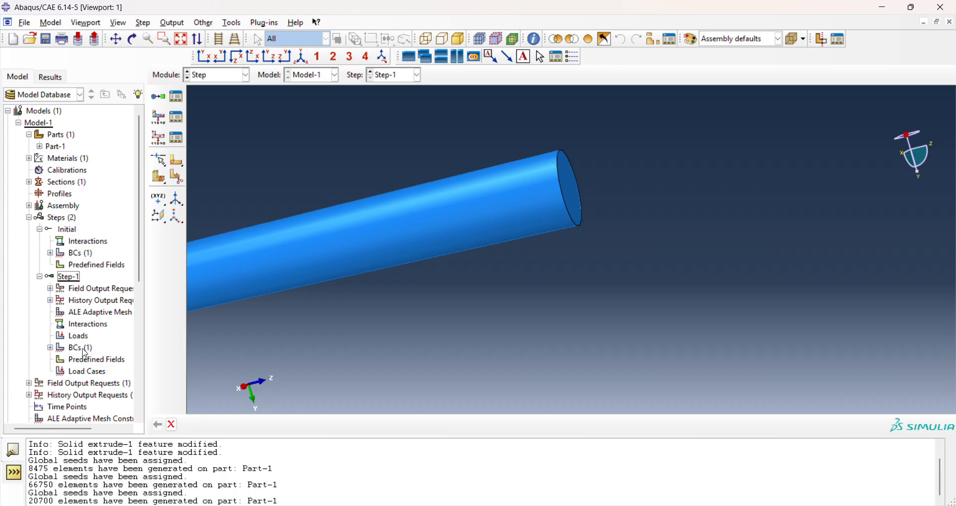
double_click(80, 327)
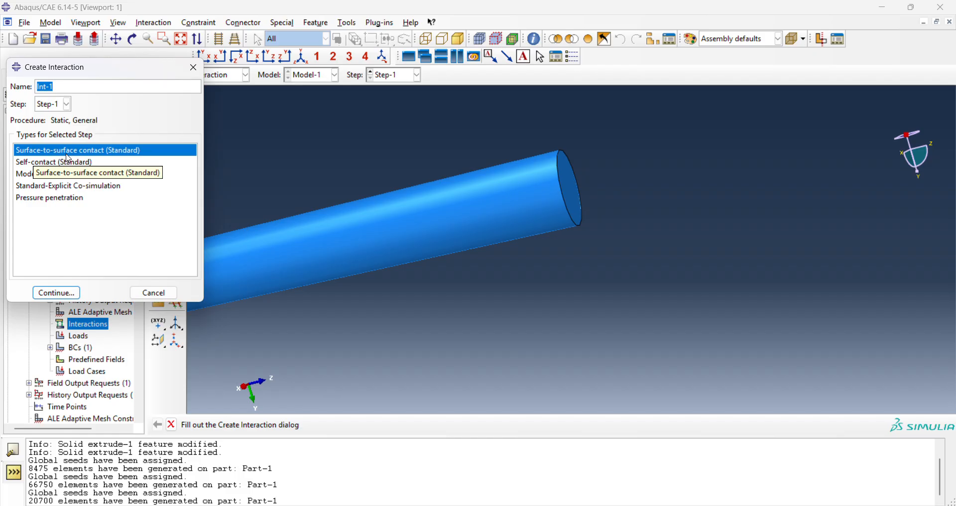
click(166, 291)
Create a mechanical concentrated force load in Step-1 on the upper vertex of the cylinder's free end, using point set Set-2.
click(85, 338)
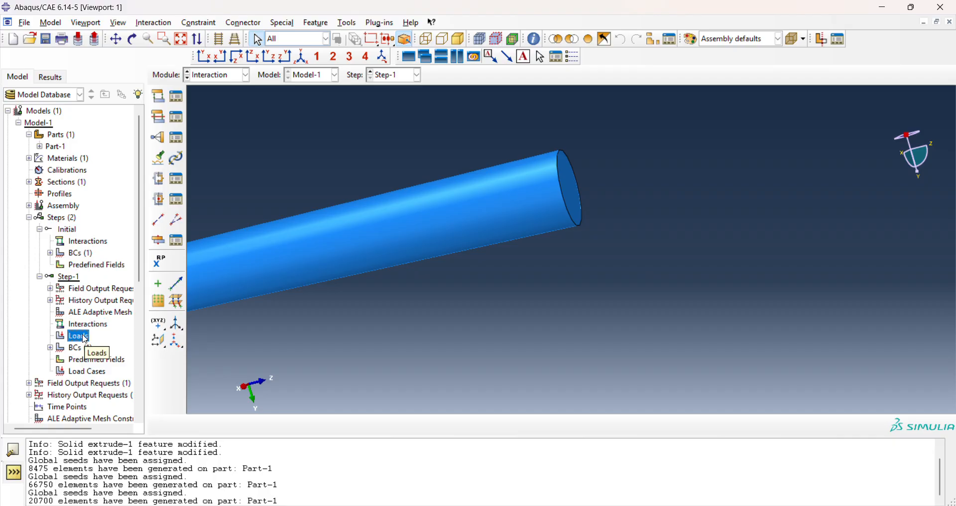
double_click(80, 338)
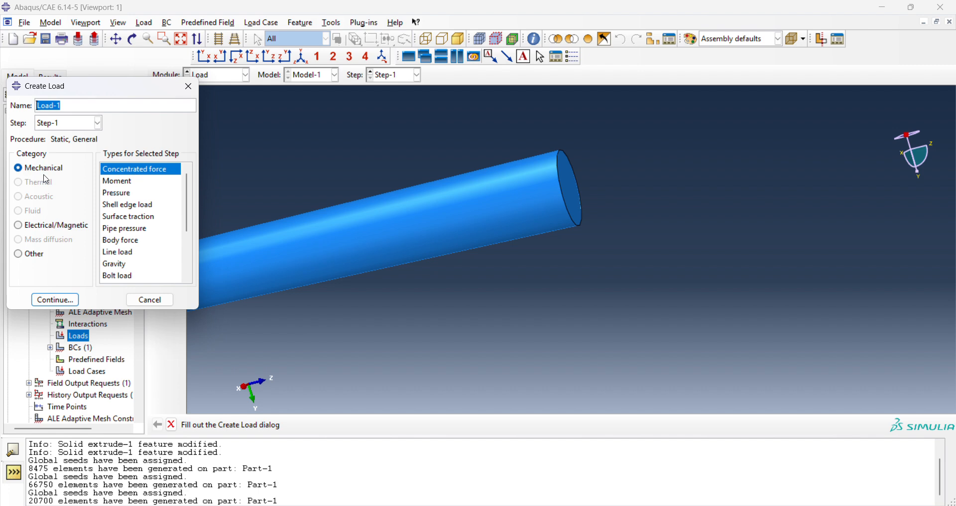
click(55, 300)
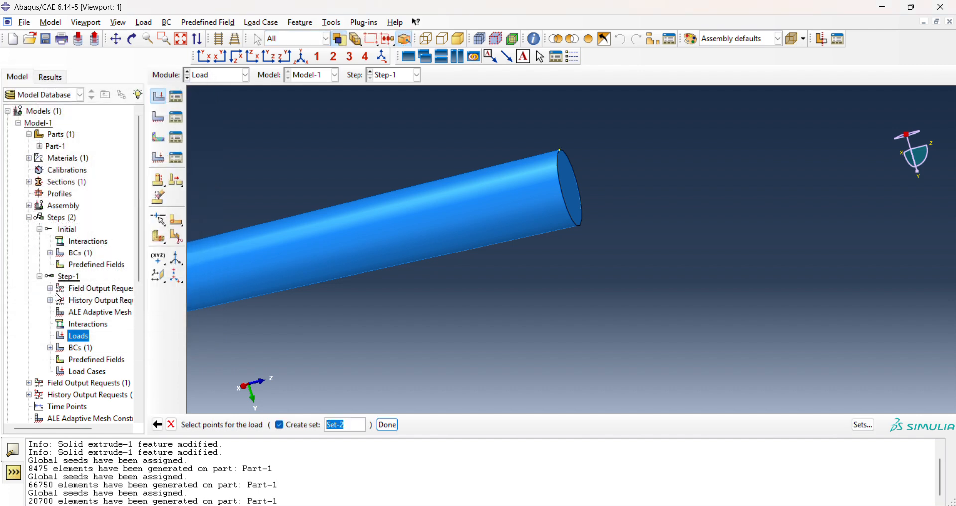
ctrl+alt+drag(597, 229, 546, 252)
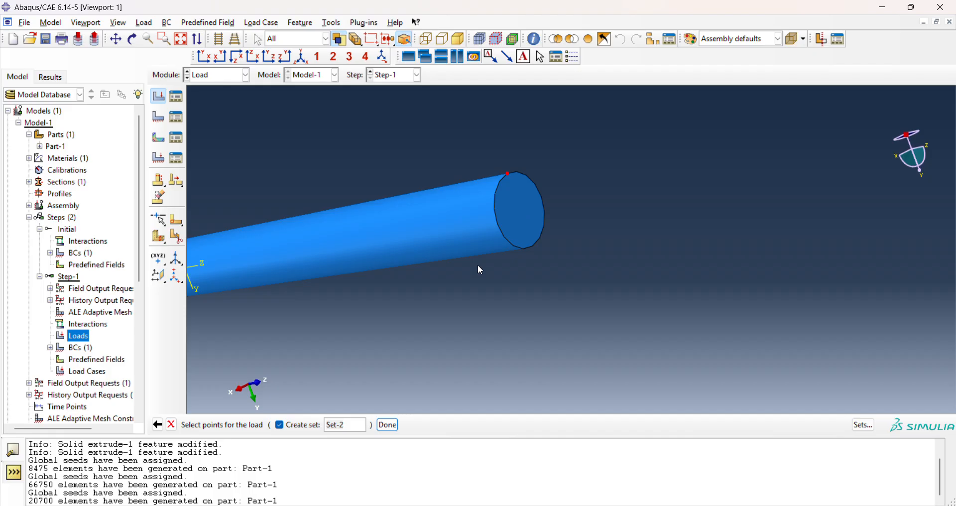
click(388, 424)
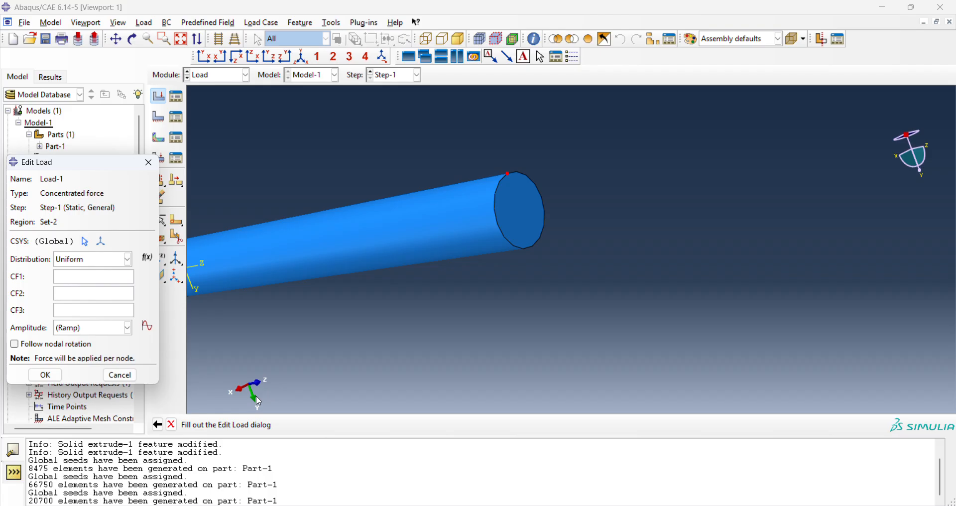
Check the unit system noted in the Word document, return to Abaqus/CAE and set the concentrated force's CF2 component to 100.
ctrl+alt+drag(500, 279, 565, 212)
key(alt+Tab)
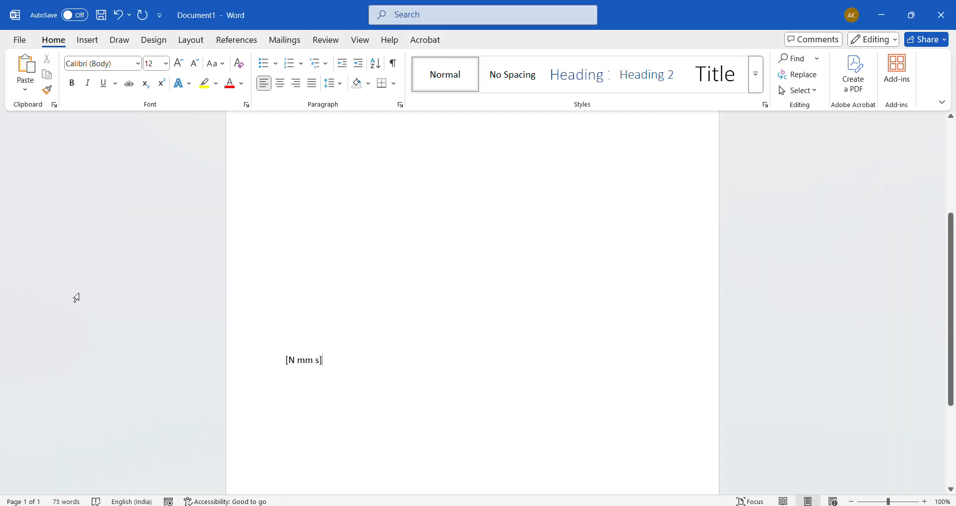
key(alt+Tab)
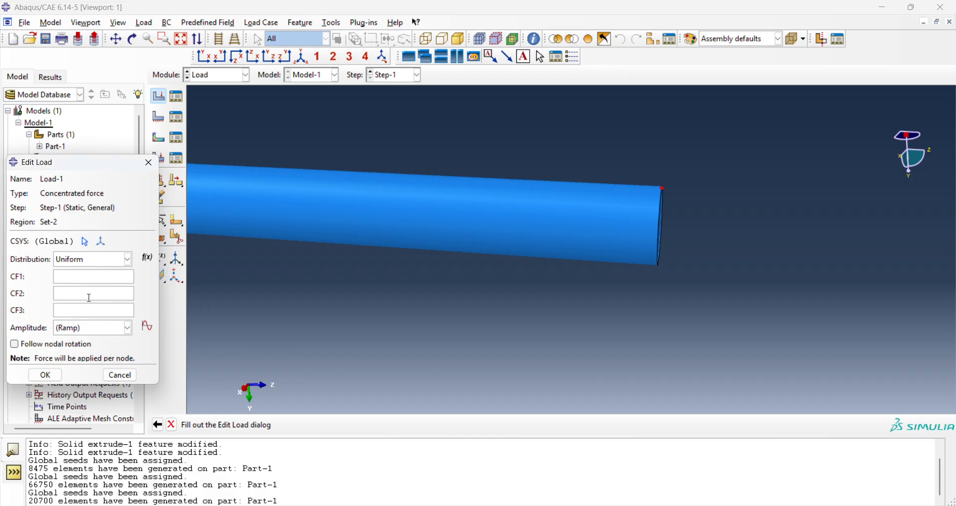
click(89, 297)
text(100)
click(41, 384)
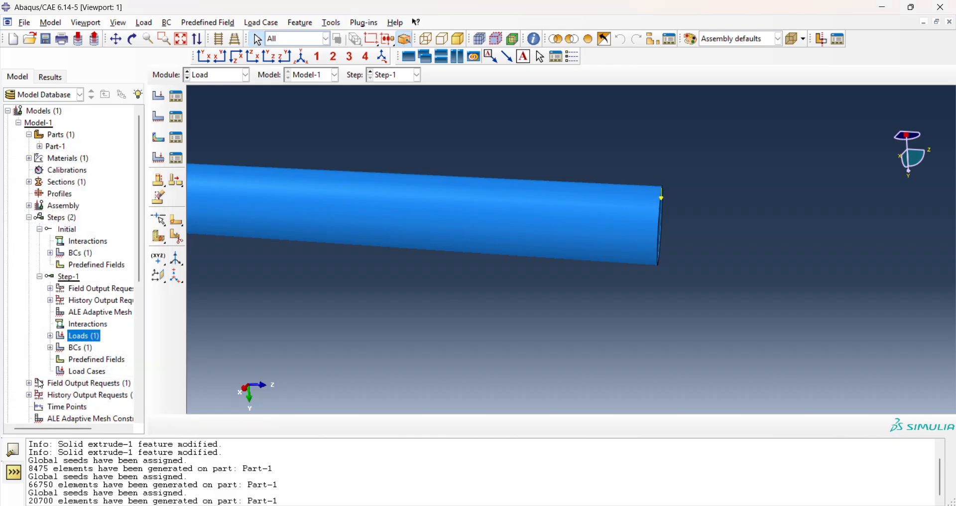
Examine the force arrow at the cylinder's free end and view it together with the fixed-end constraint symbols.
scroll(640, 235, up, 4)
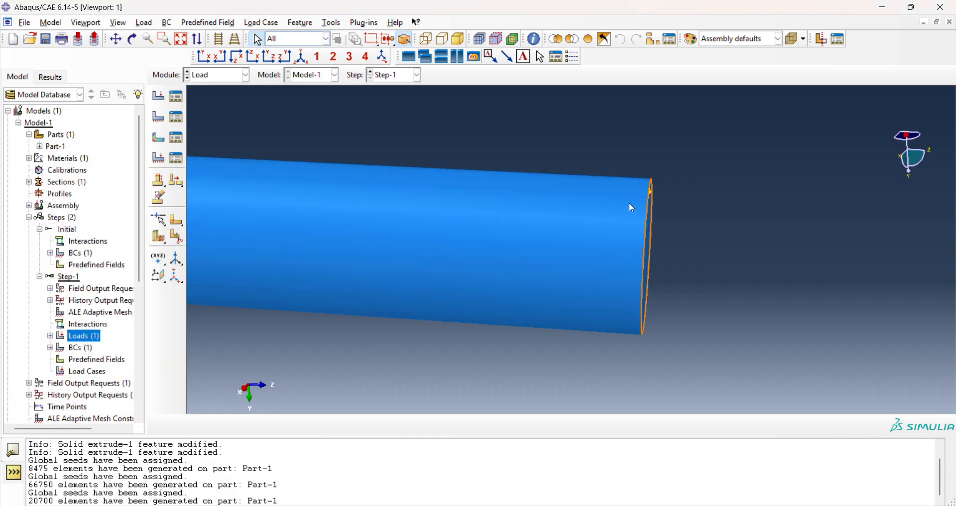
scroll(629, 202, up, 3)
ctrl+alt+drag(706, 219, 535, 201)
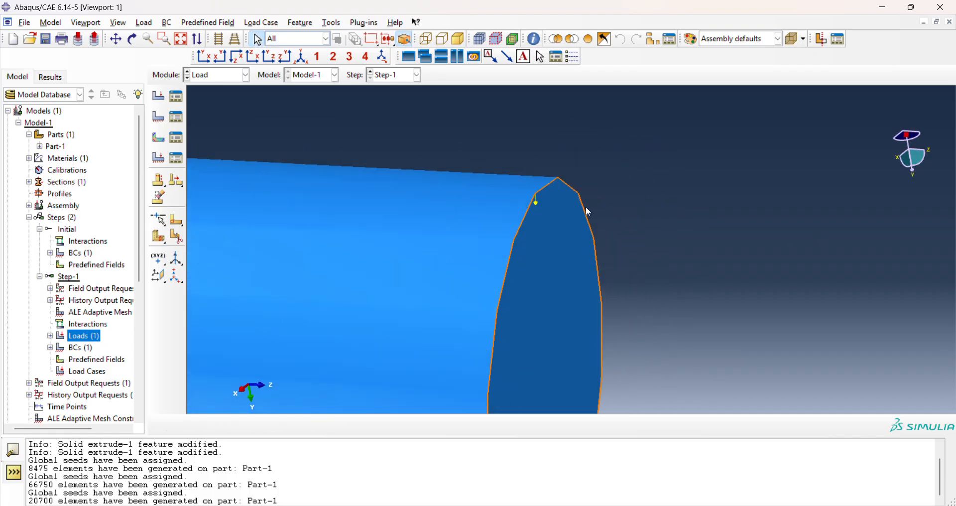
scroll(667, 215, down, 5)
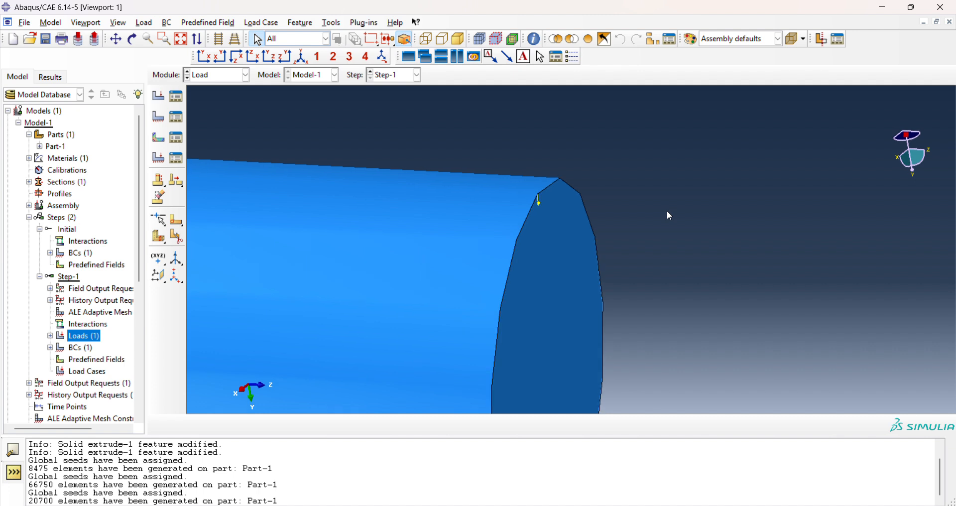
mouse_move(610, 228)
ctrl+alt+mouse_down()
mouse_move(634, 226)
mouse_move(617, 224)
ctrl+alt+mouse_up()
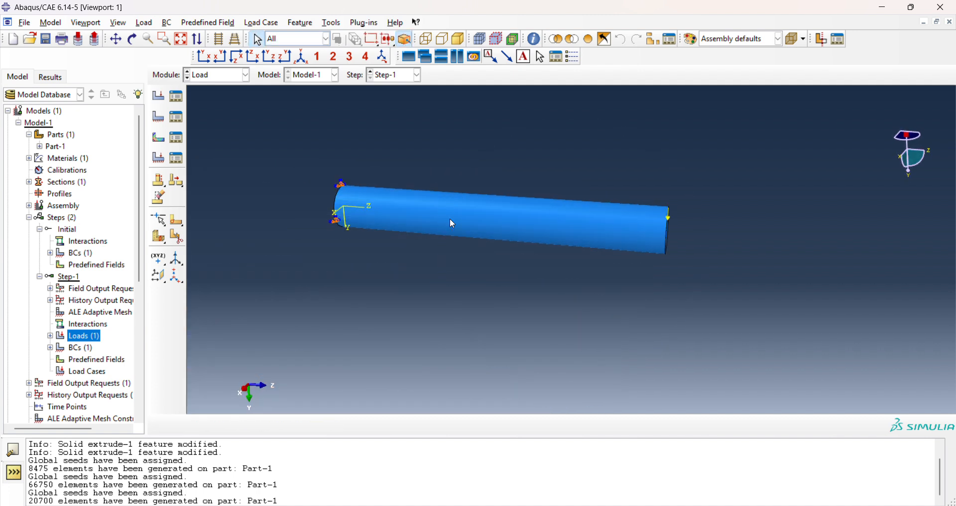
Start a new analysis job named Job-1 with Model-1 as its source.
click(29, 217)
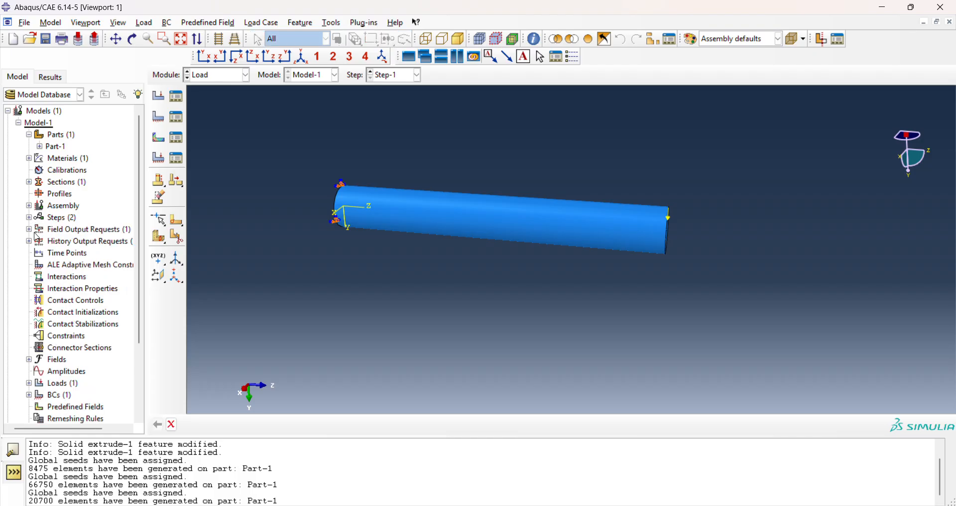
scroll(69, 282, down, 3)
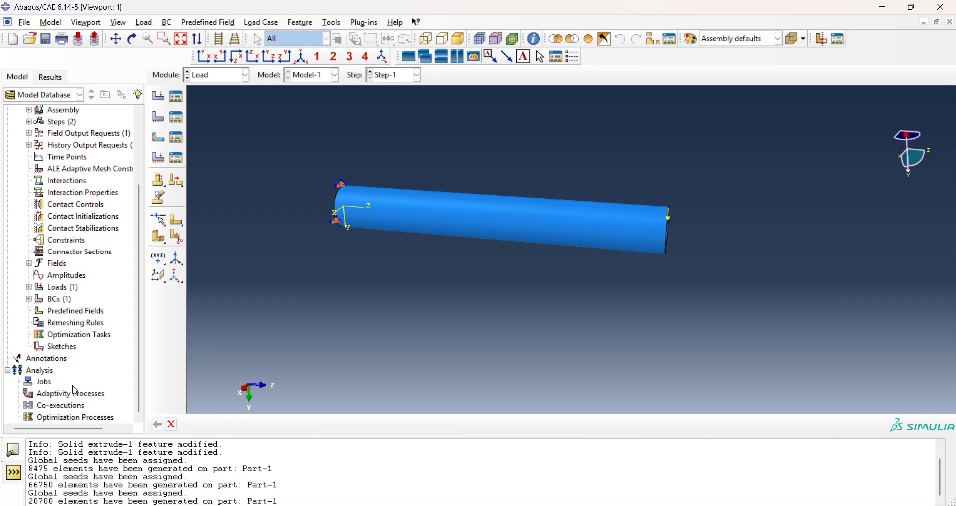
scroll(99, 199, up, 2)
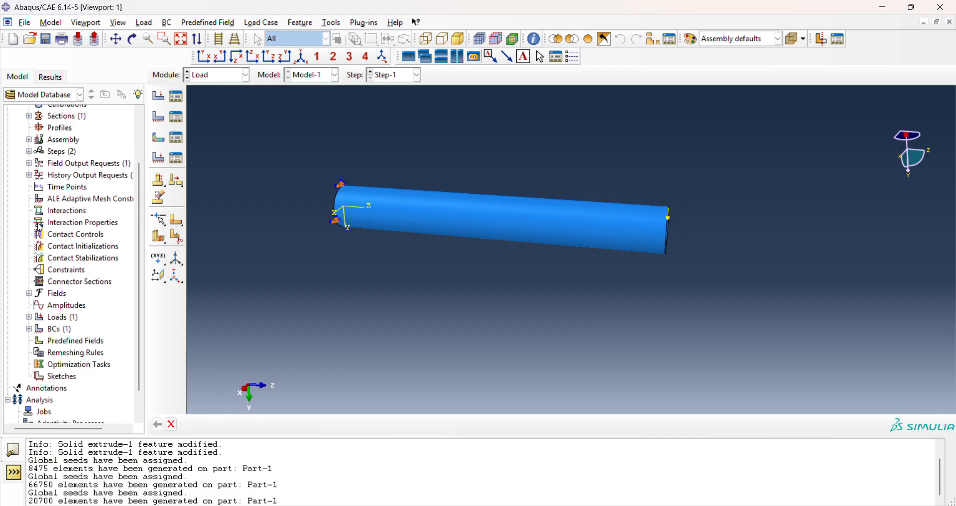
scroll(69, 298, down, 2)
click(43, 384)
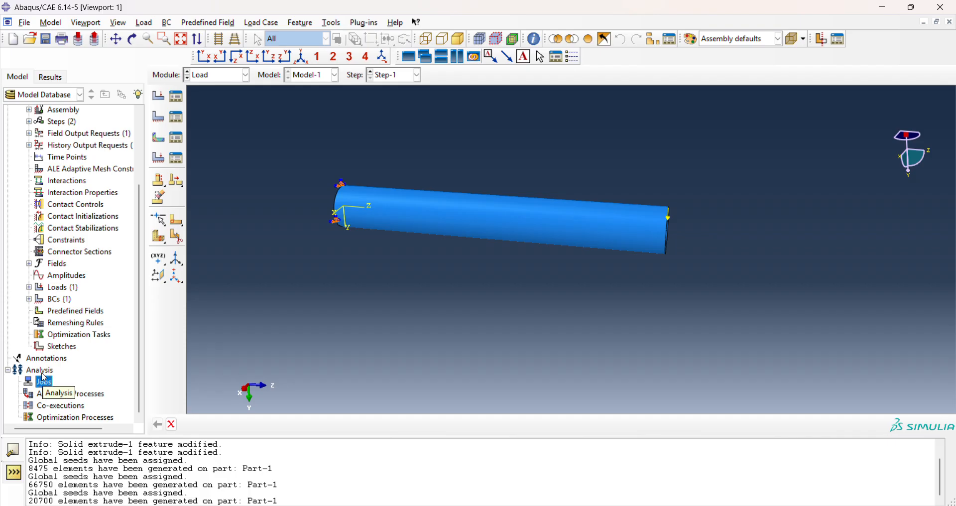
right_click(44, 388)
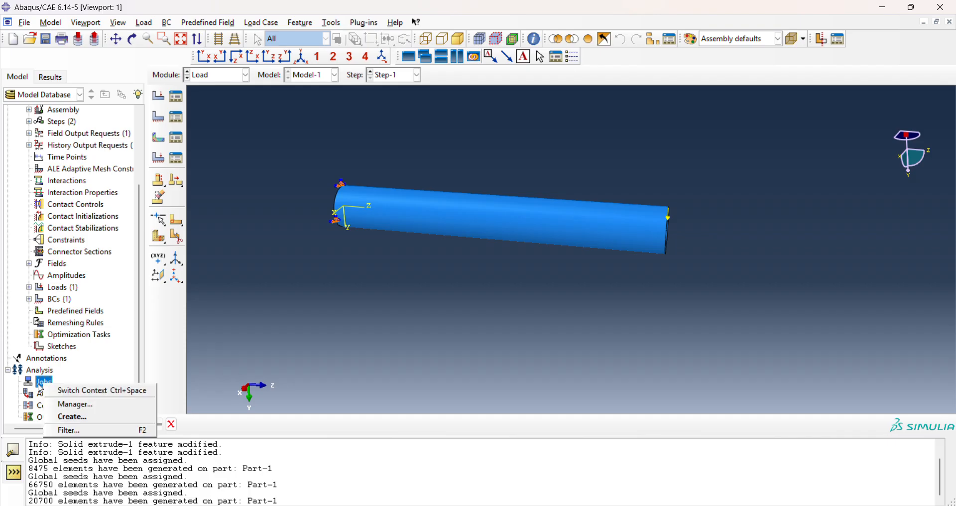
click(65, 424)
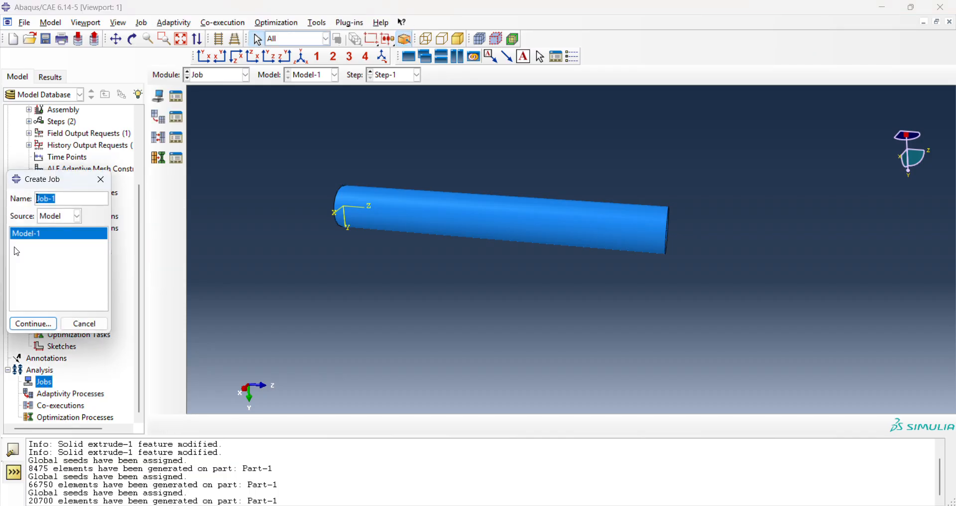
scroll(128, 196, up, 5)
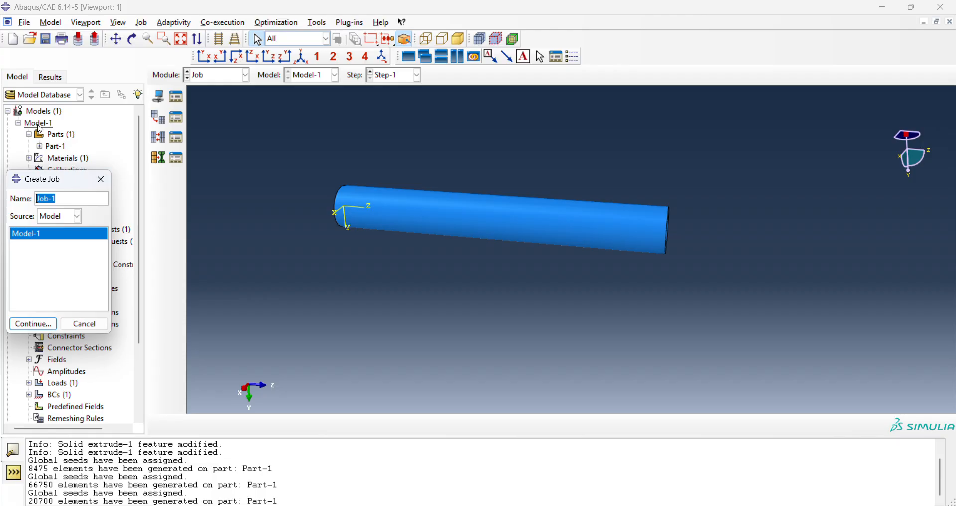
click(32, 325)
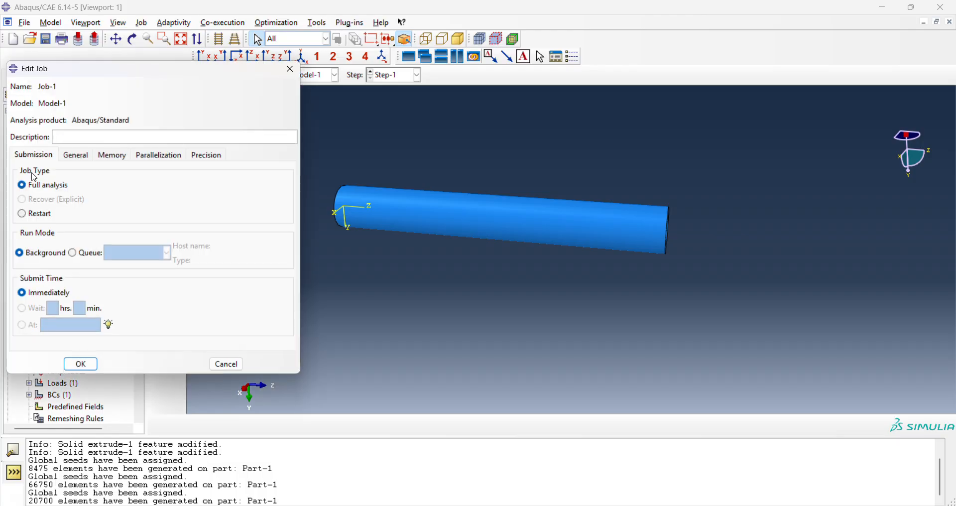
Review the job's parallelization options and accept the job as a full analysis run in the background with immediate submission.
click(149, 156)
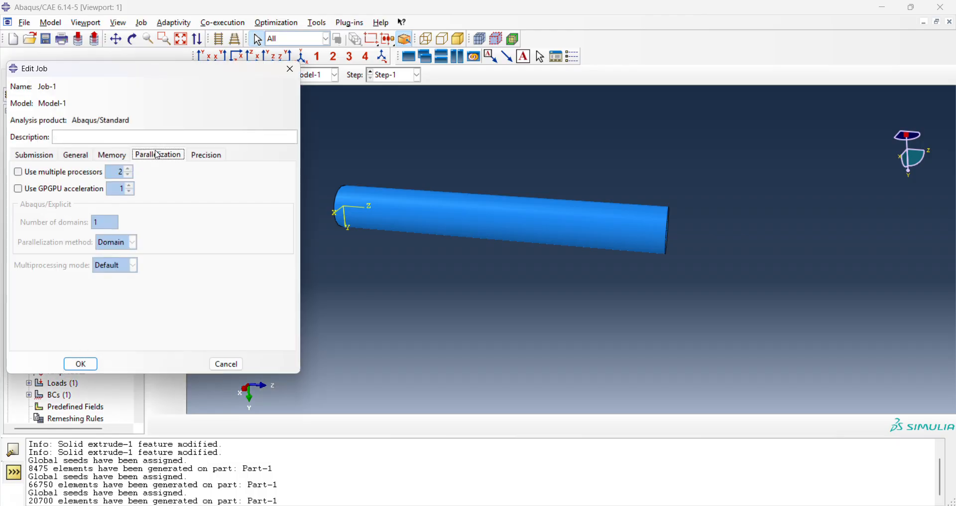
click(43, 156)
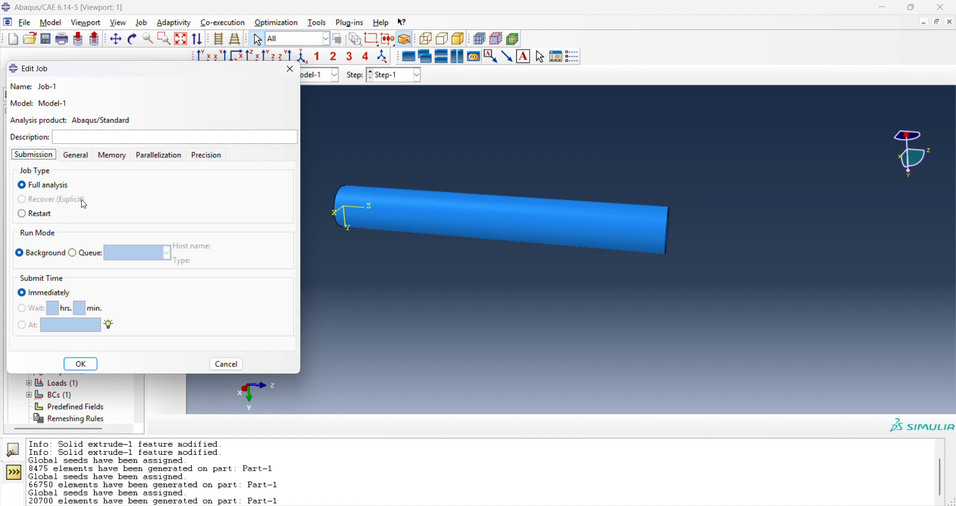
click(162, 156)
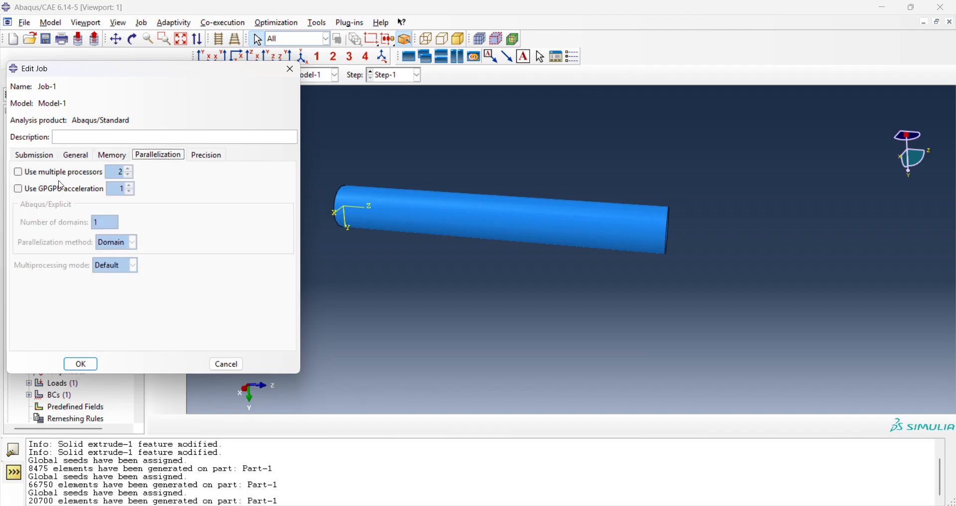
click(34, 156)
click(81, 365)
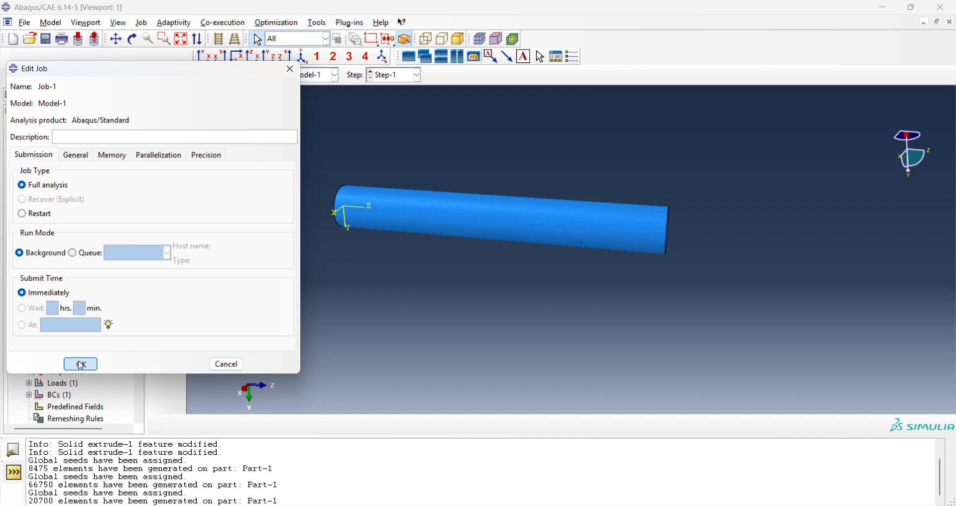
Submit Job-1 for analysis and allow its existing job files to be overwritten.
scroll(81, 366, down, 3)
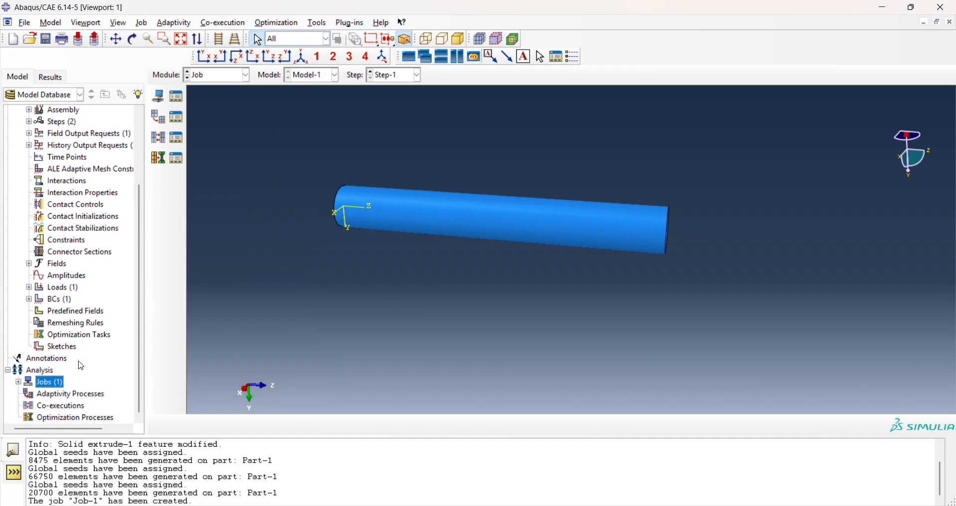
click(18, 382)
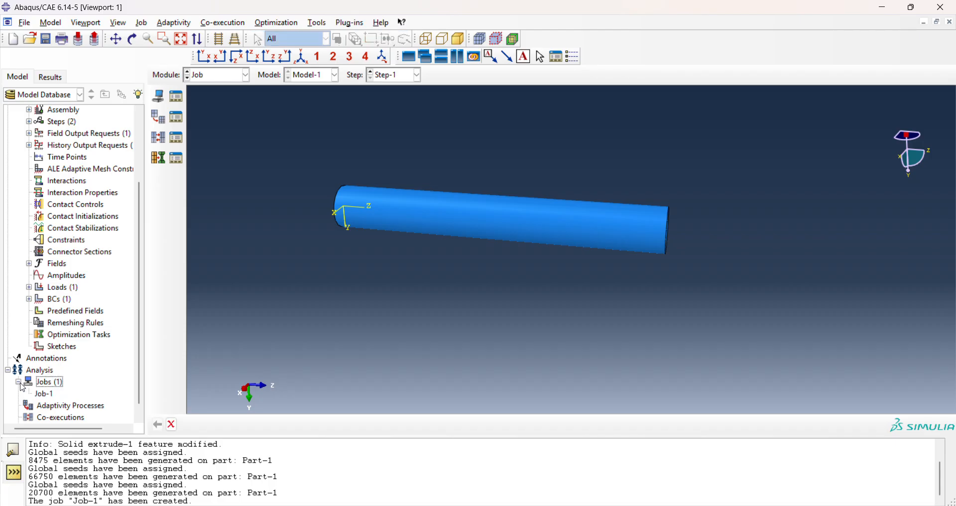
click(42, 396)
right_click(44, 401)
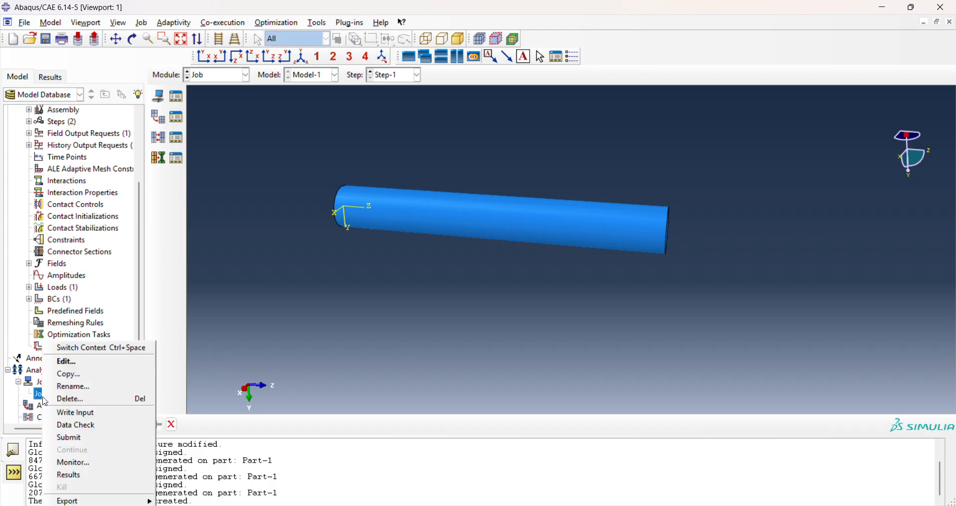
click(61, 436)
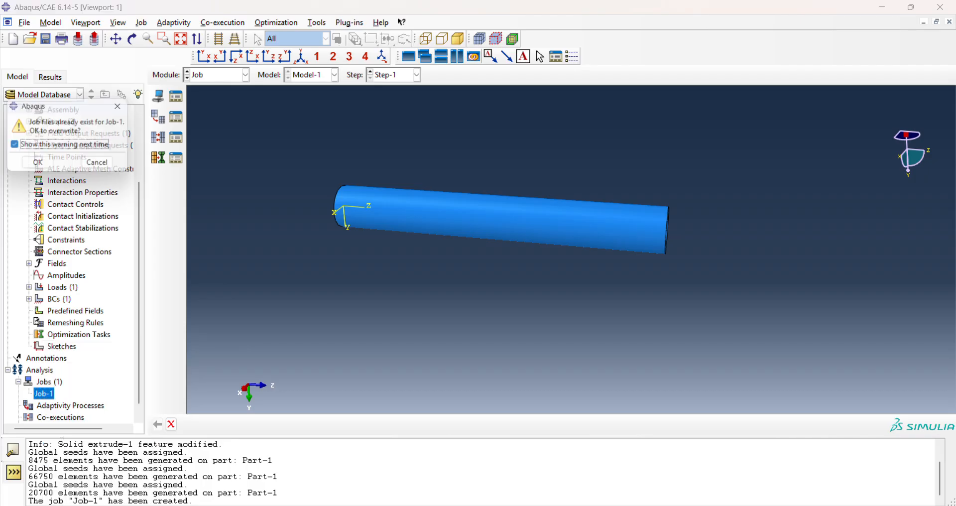
click(39, 163)
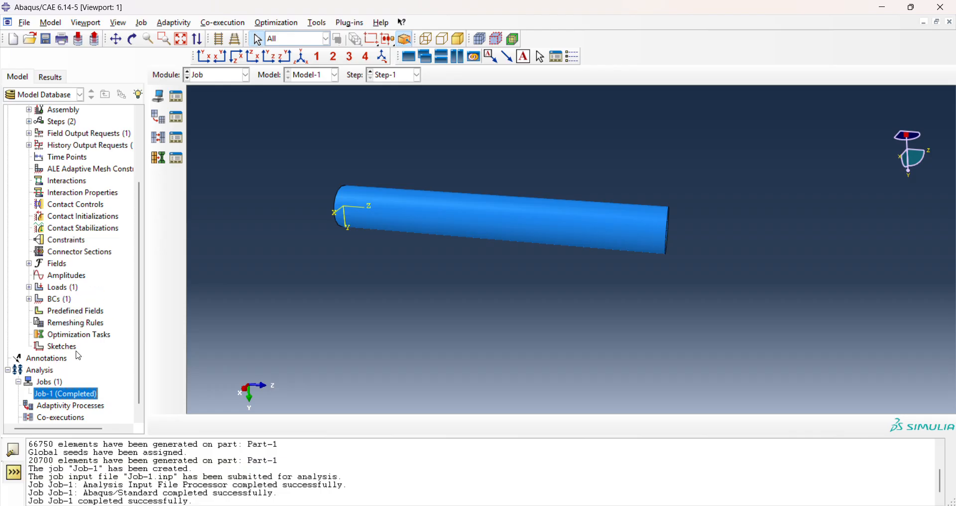
Open the work directory setting for the session.
scroll(78, 356, up, 3)
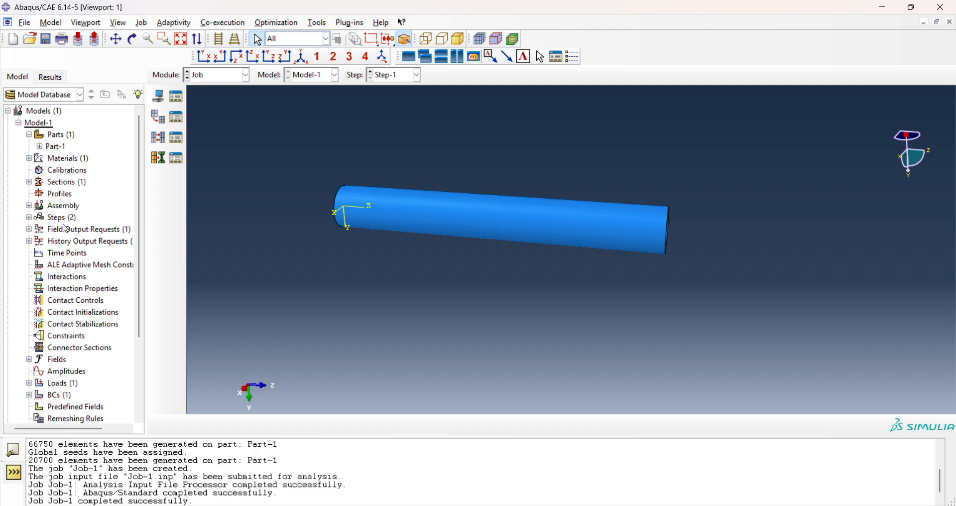
click(25, 23)
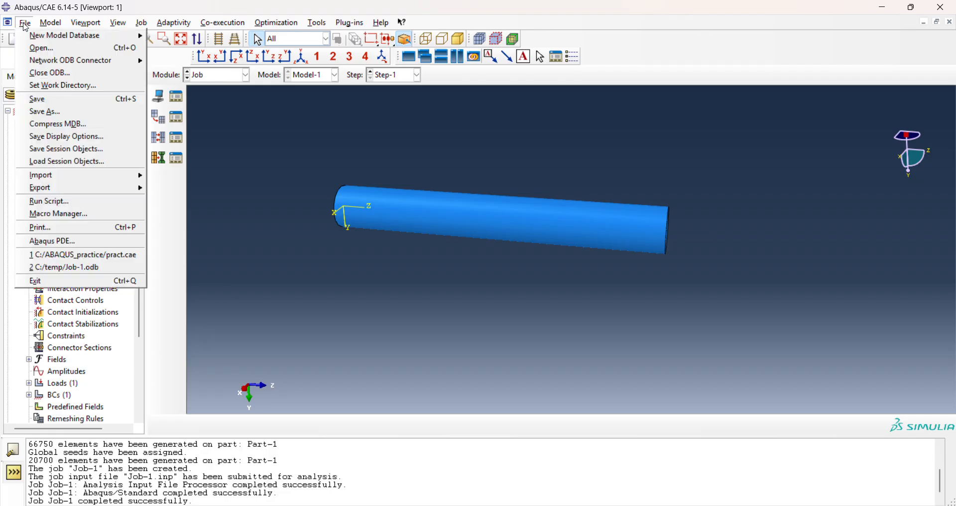
click(54, 85)
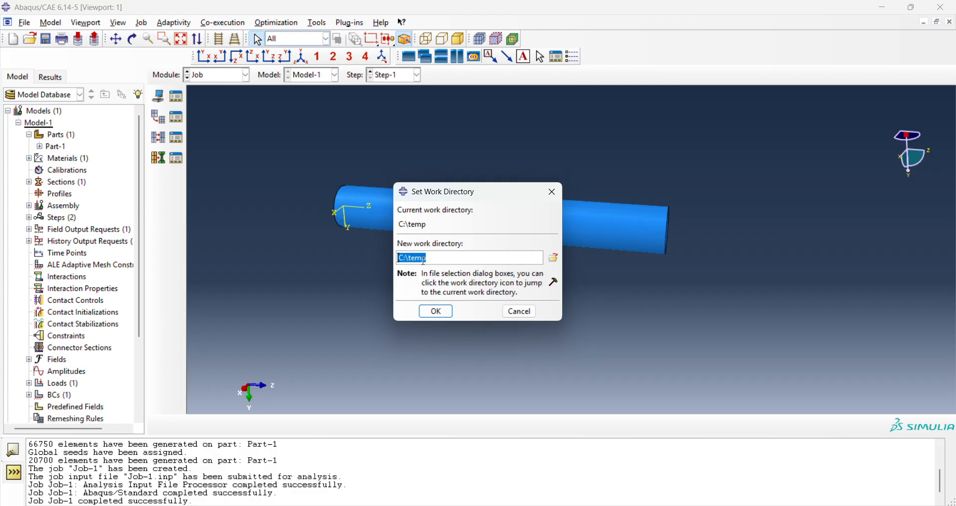
click(554, 259)
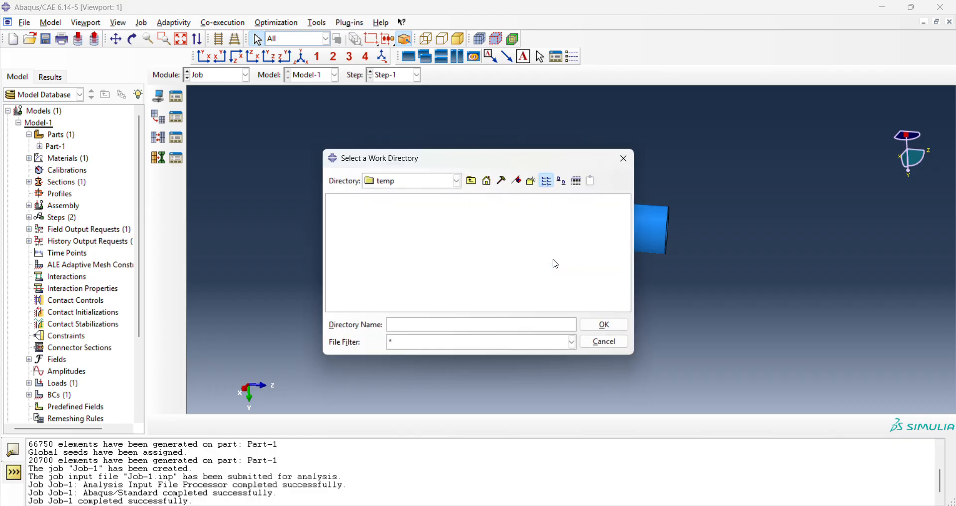
click(487, 181)
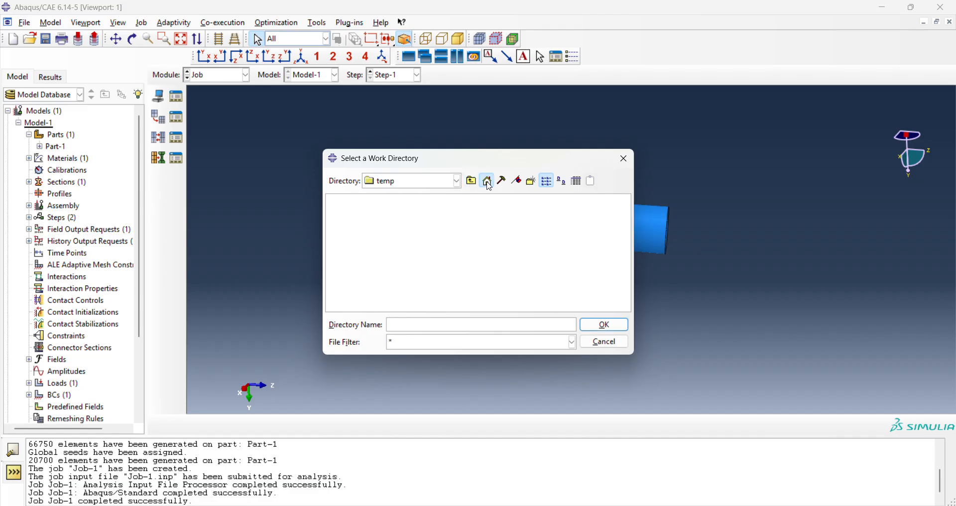
click(458, 182)
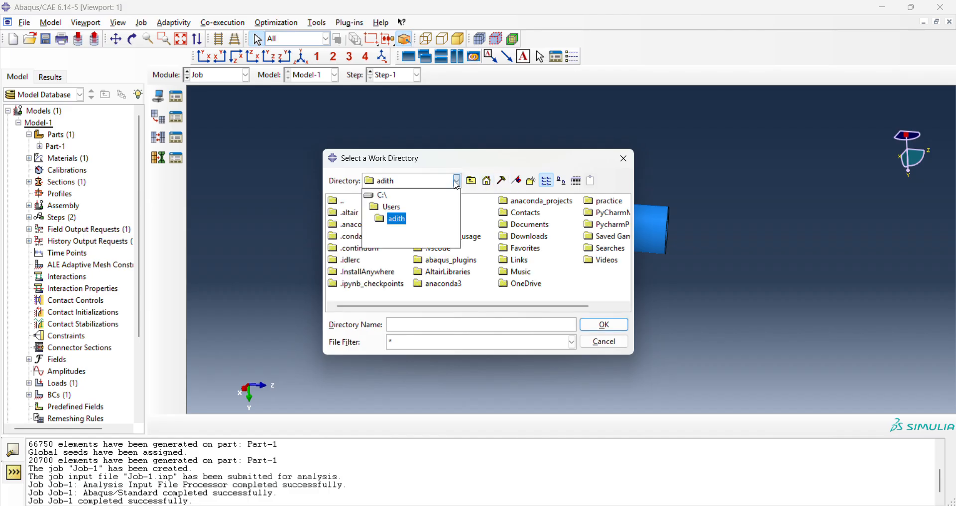
click(383, 195)
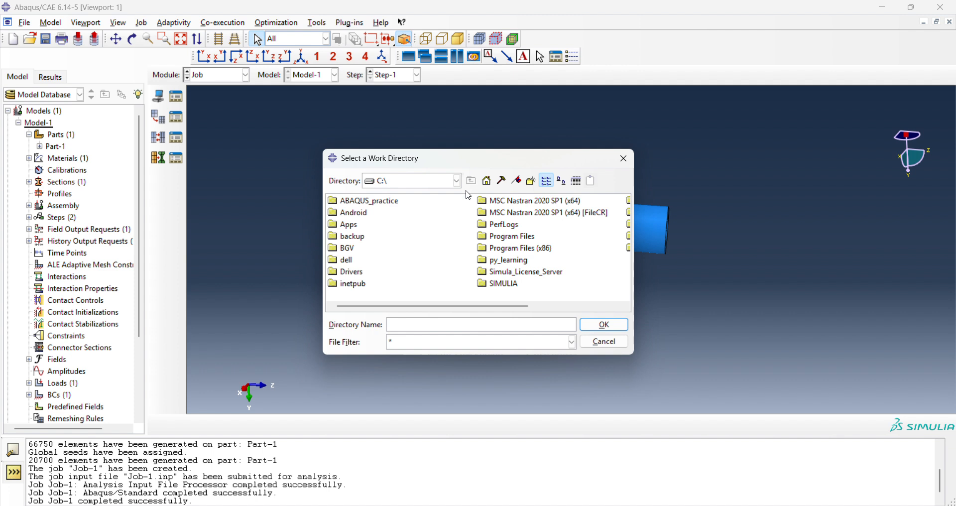
click(623, 343)
Switch to File Explorer, create a folder named cantilever inside C:\ABAQUS_practice and open it.
mouse_move(438, 503)
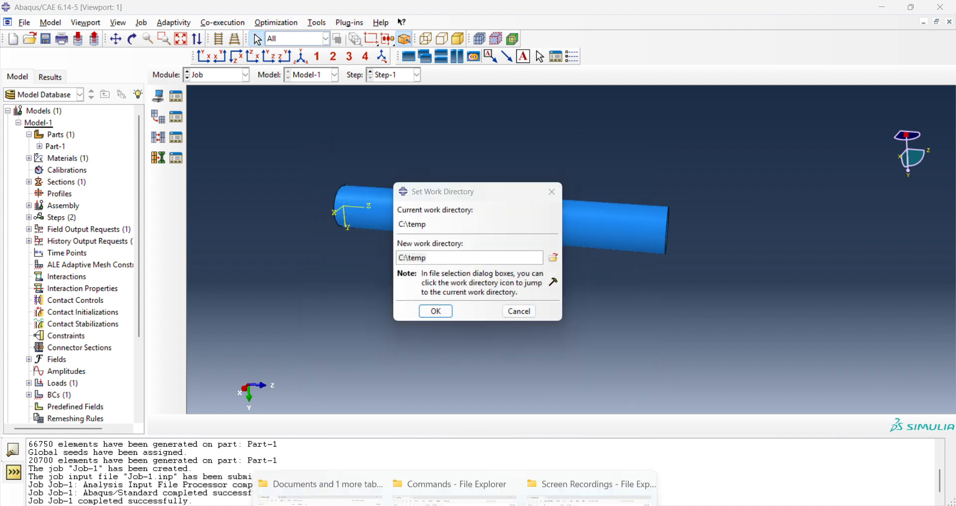
mouse_move(443, 470)
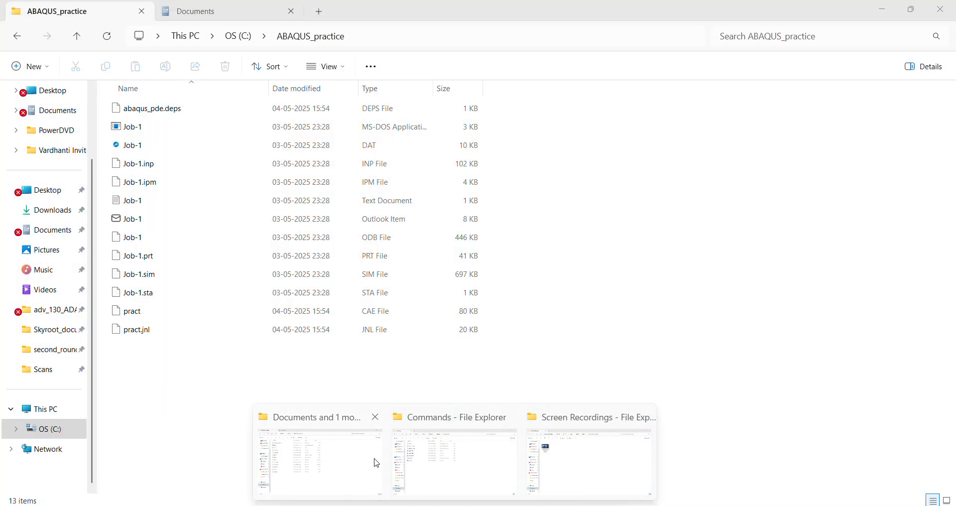
click(374, 458)
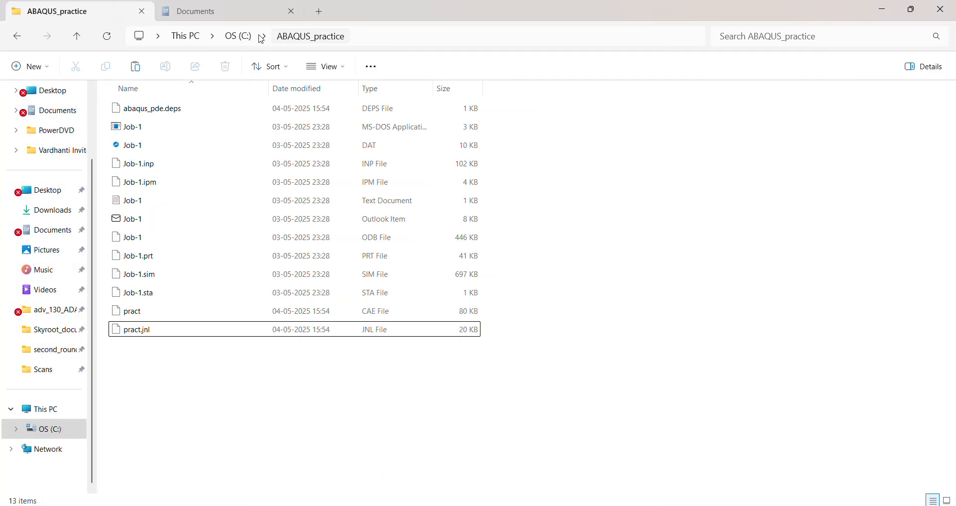
right_click(154, 368)
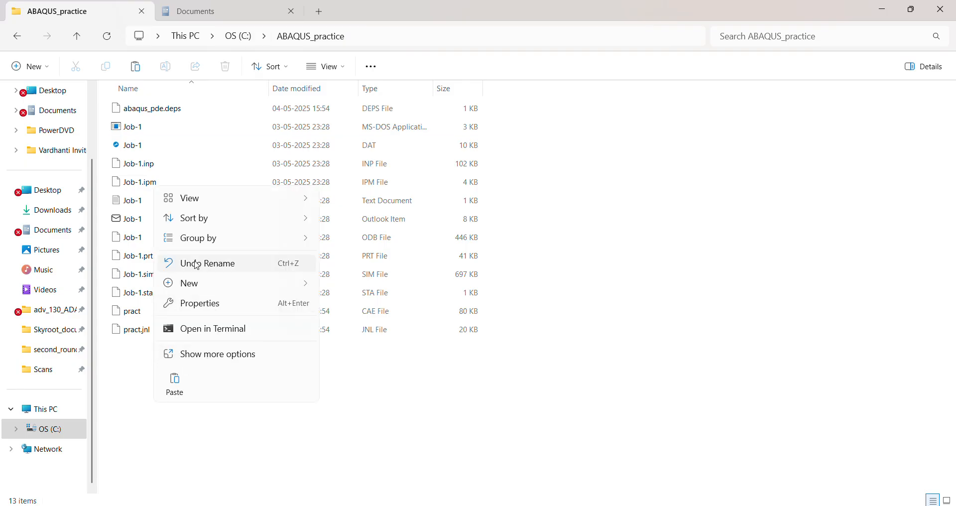
mouse_move(200, 283)
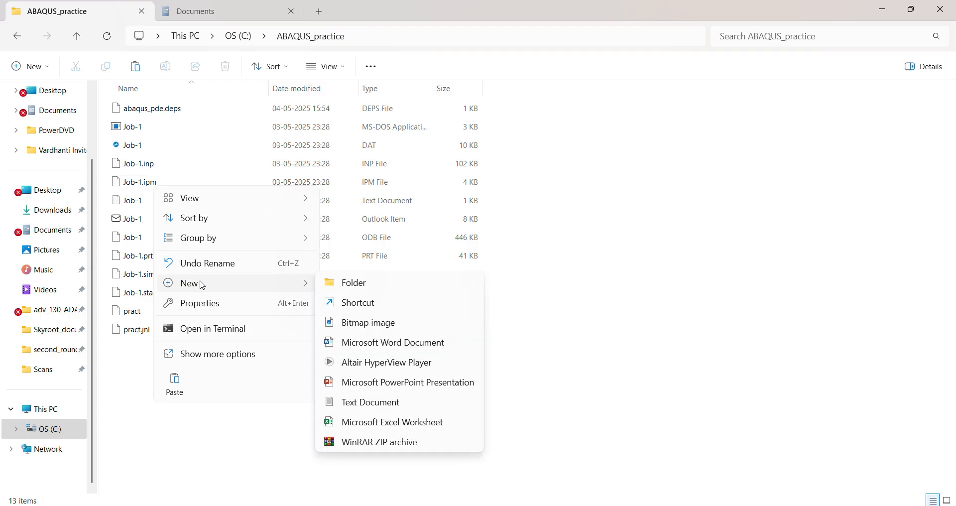
click(356, 285)
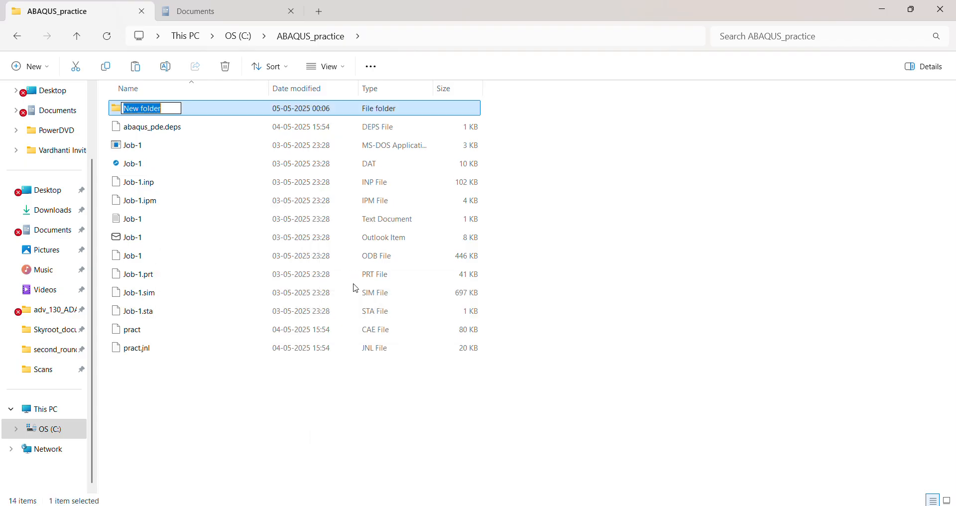
text(cantilever)
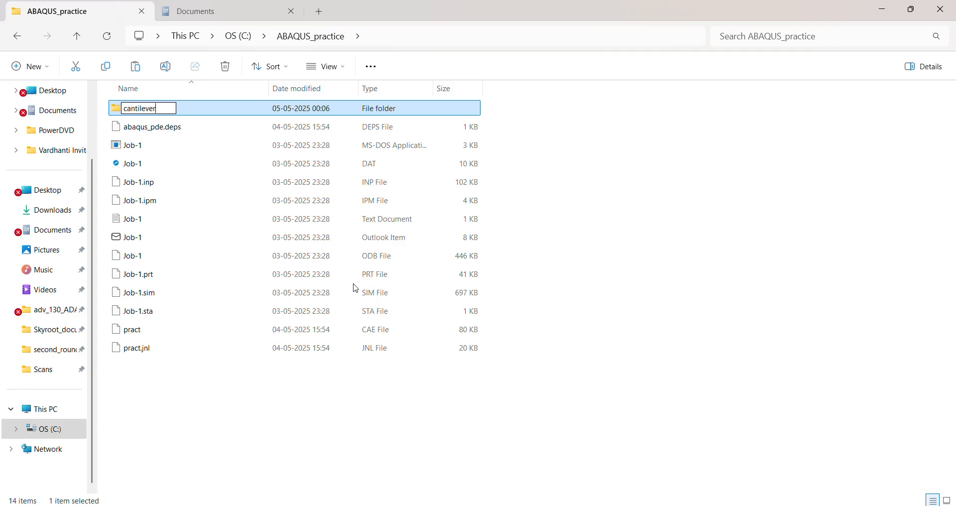
key(Return)
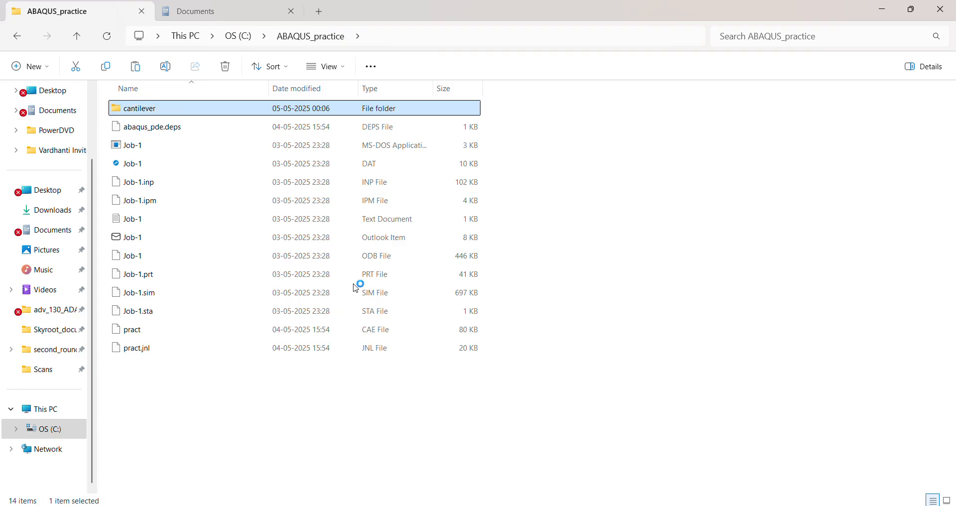
key(Return)
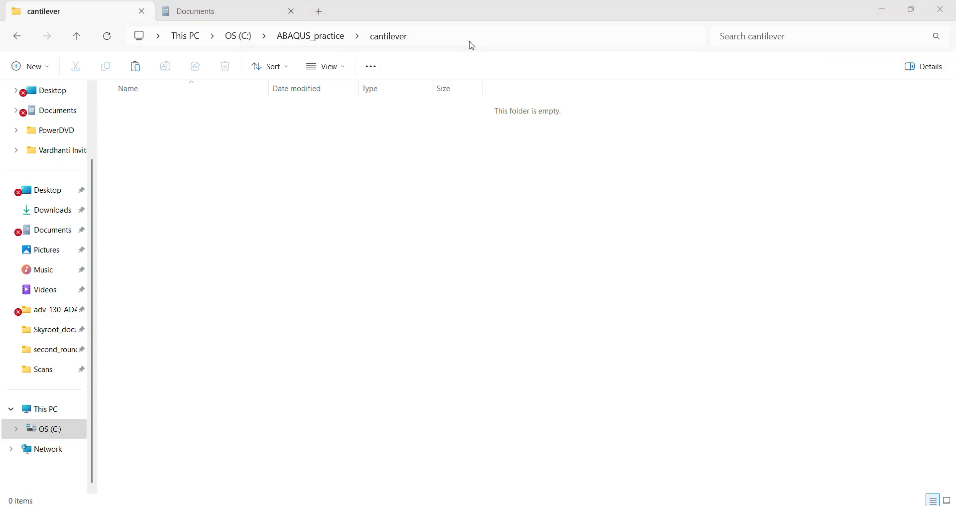
Copy the new folder's path and set C:\ABAQUS_practice\cantilever as the work directory in Abaqus/CAE.
click(619, 37)
key(ctrl+c)
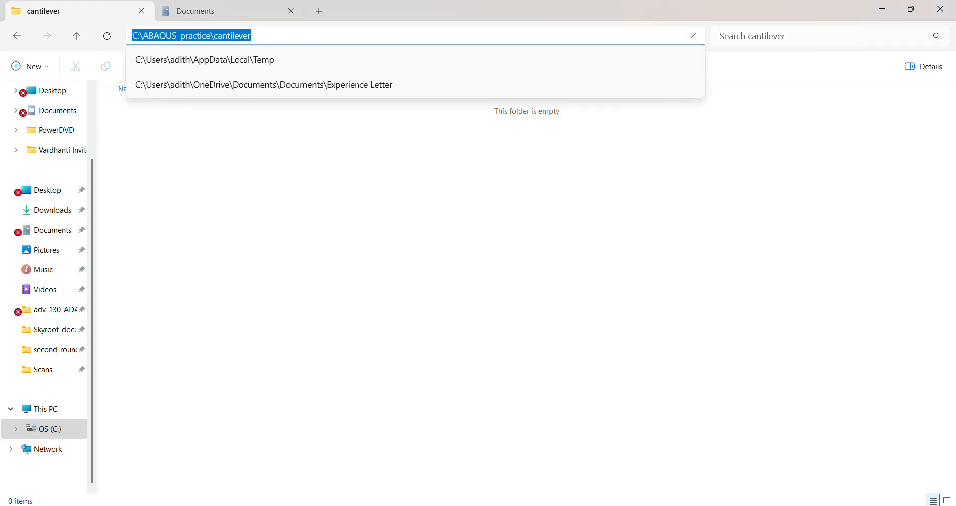
key(alt+Tab)
triple_click(441, 257)
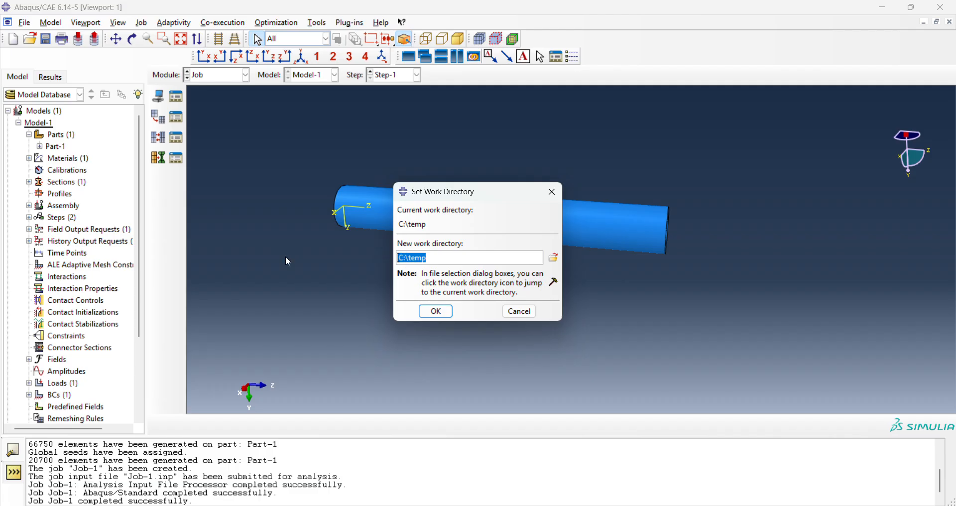
key(ctrl+v)
click(434, 311)
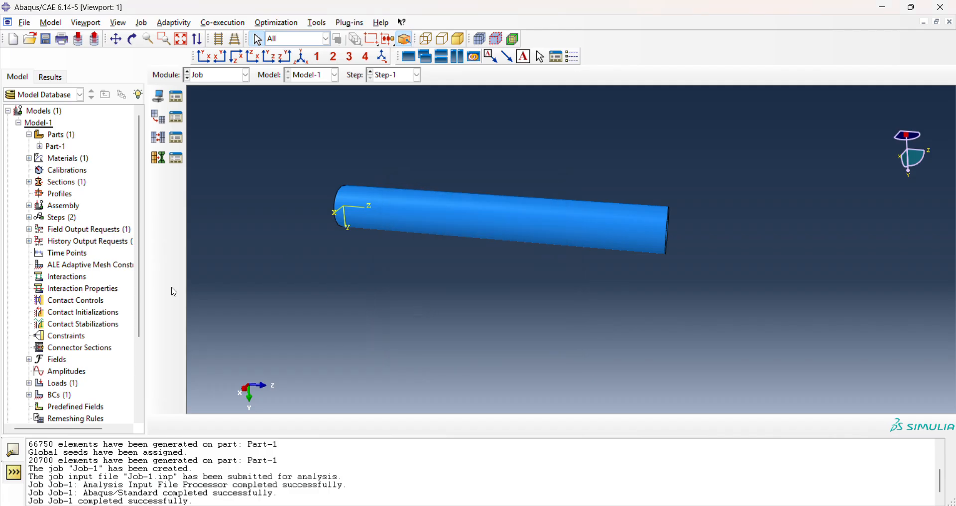
Submit Job-1 for analysis again from the model tree.
scroll(118, 284, down, 3)
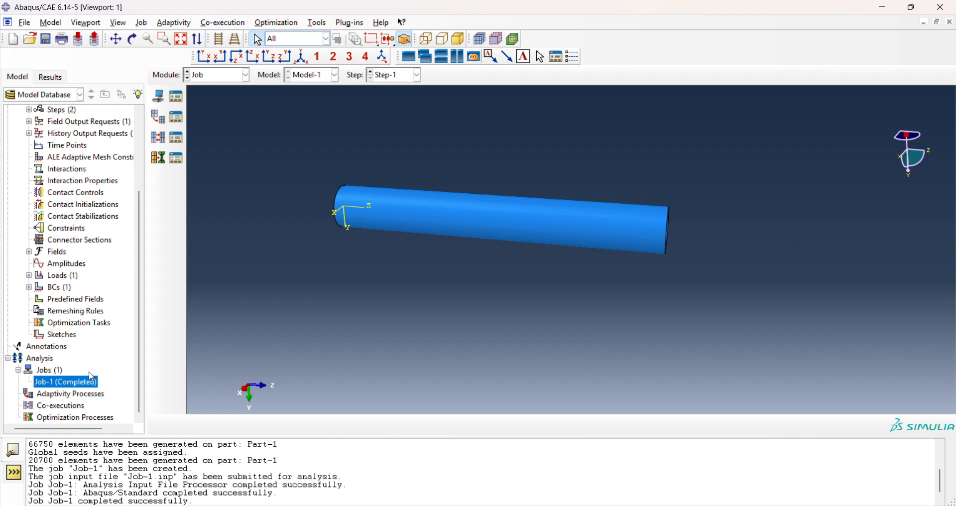
right_click(86, 375)
click(77, 379)
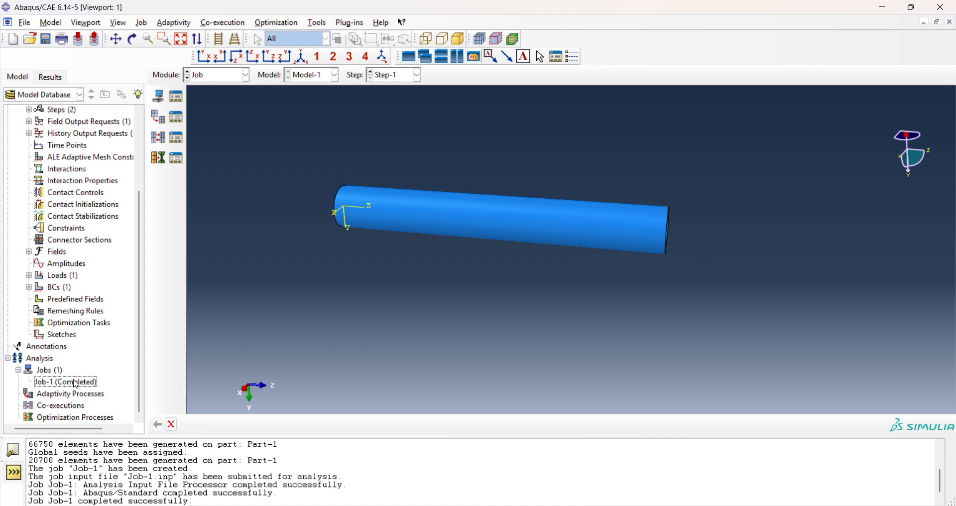
right_click(73, 380)
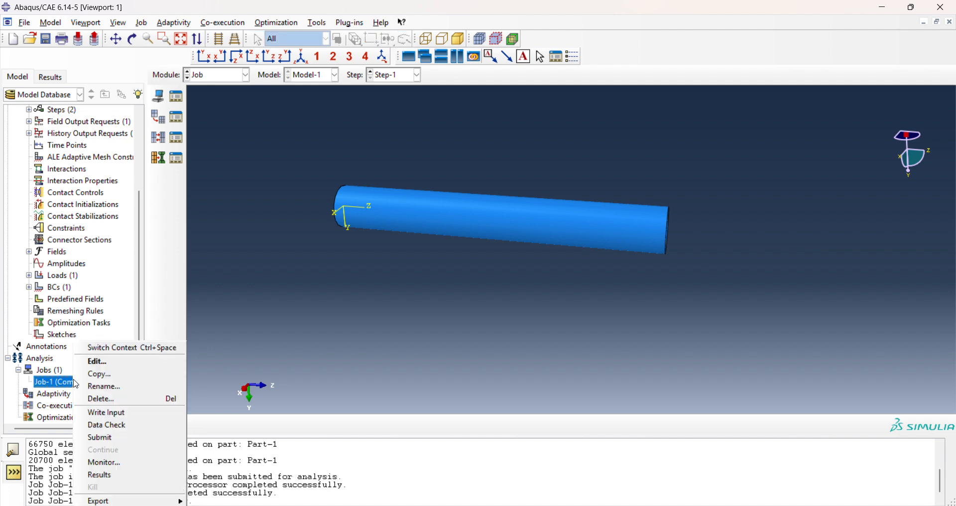
click(99, 439)
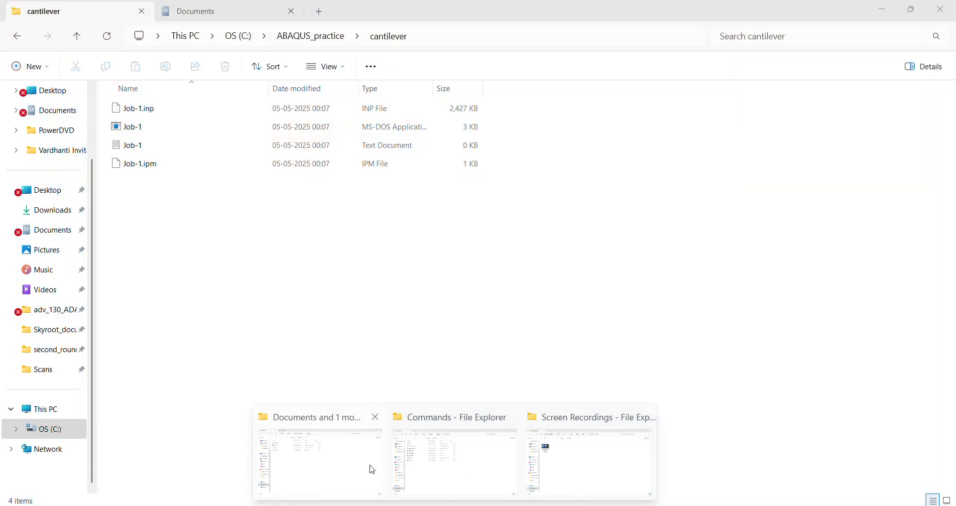
Switch to File Explorer to examine and refresh the job files in the cantilever folder, and check Job-1's status in Abaqus/CAE.
mouse_move(615, 477)
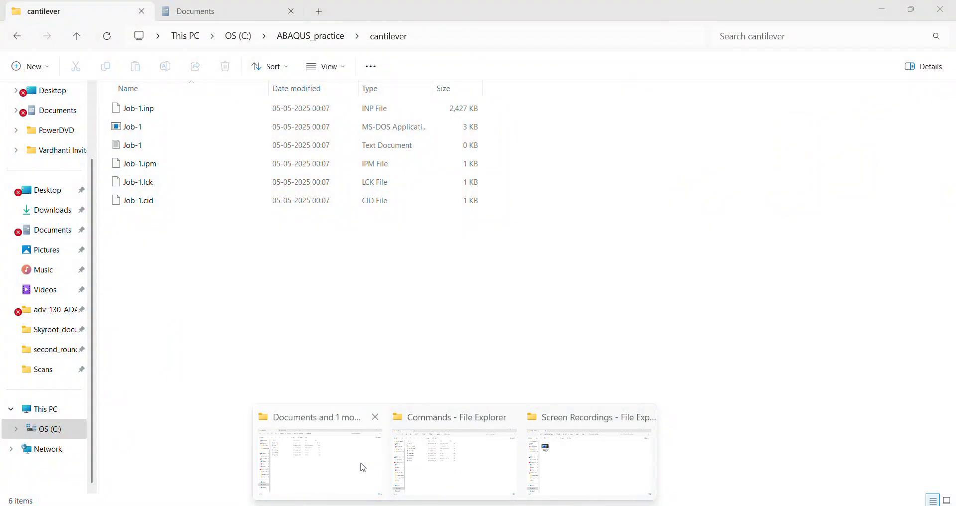
key(alt+Tab)
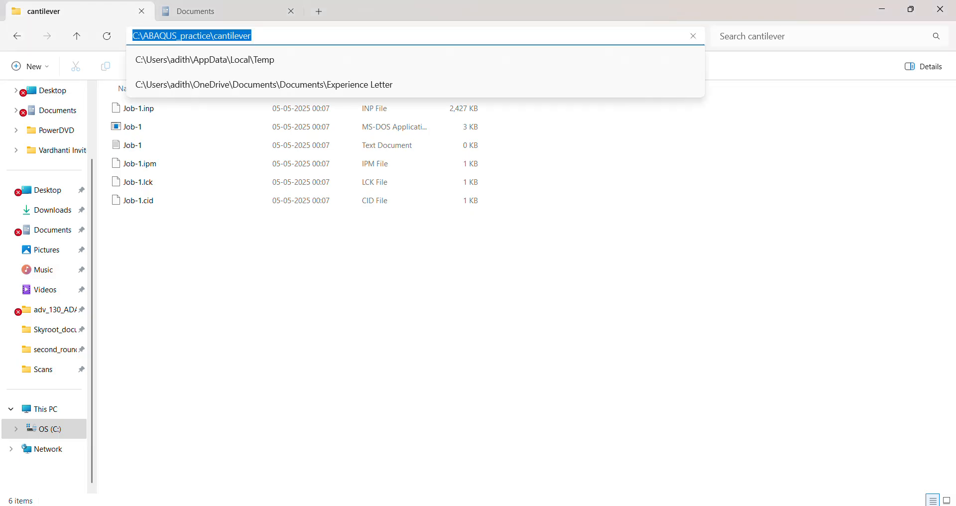
click(646, 293)
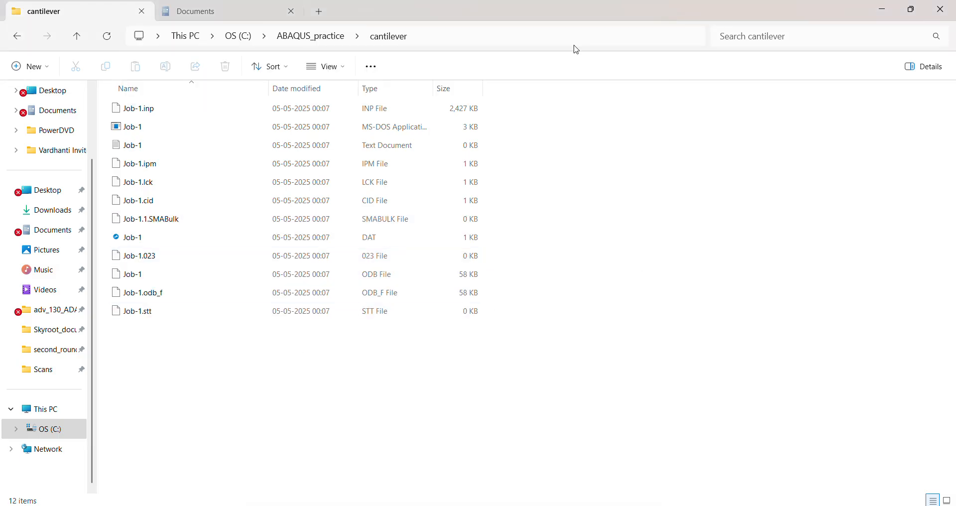
click(107, 38)
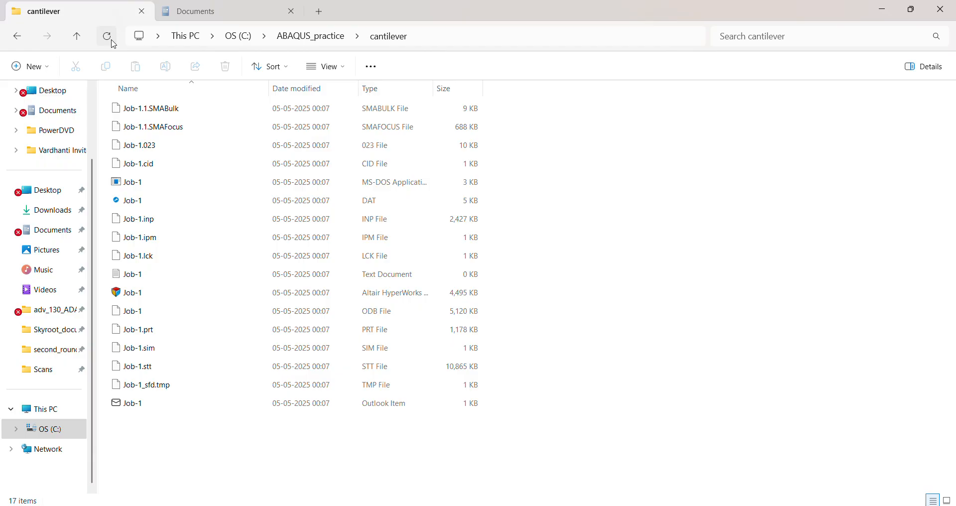
key(alt+Tab)
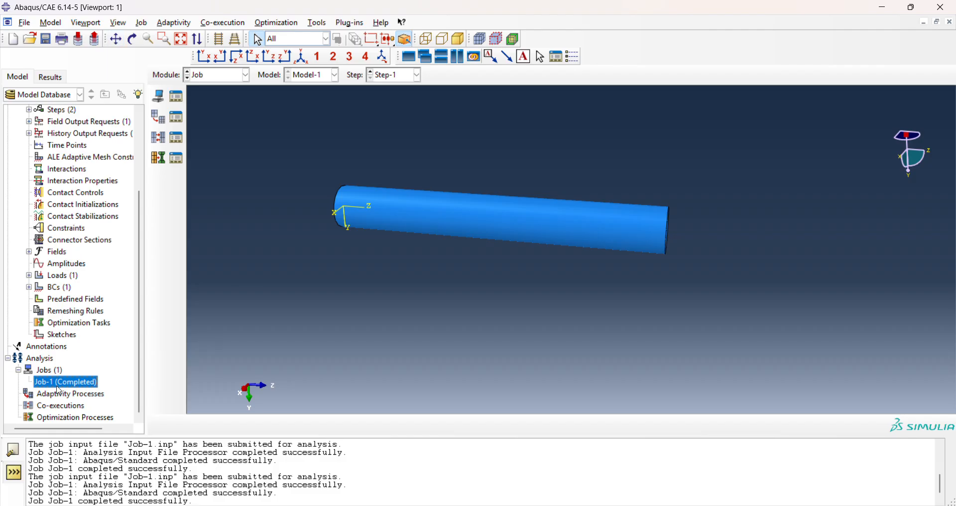
Return to File Explorer, show file name extensions in the cantilever folder and select the result file Job-1.odb.
key(alt+Tab)
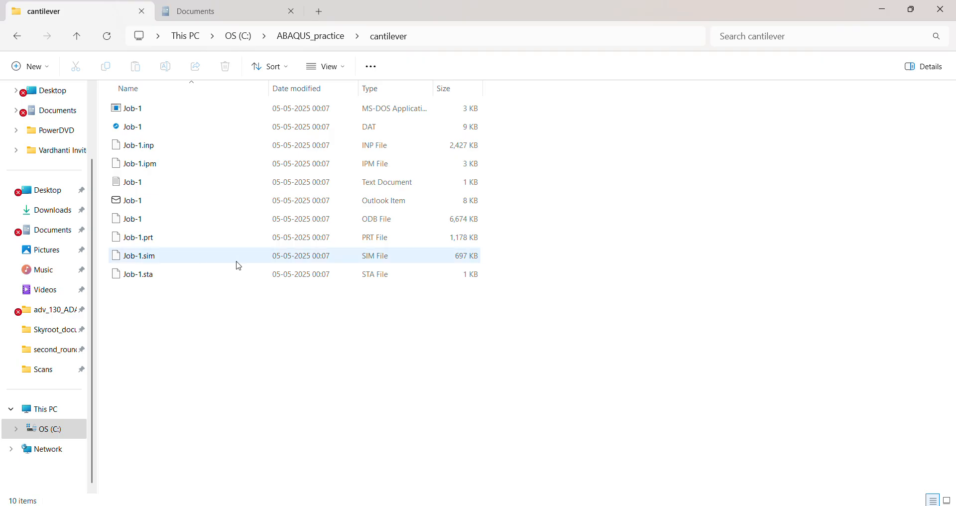
click(326, 224)
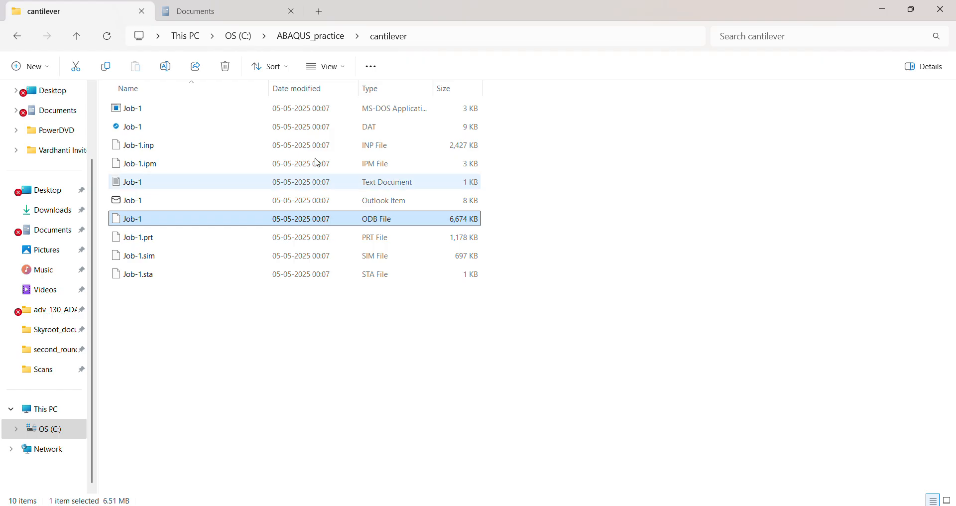
click(340, 66)
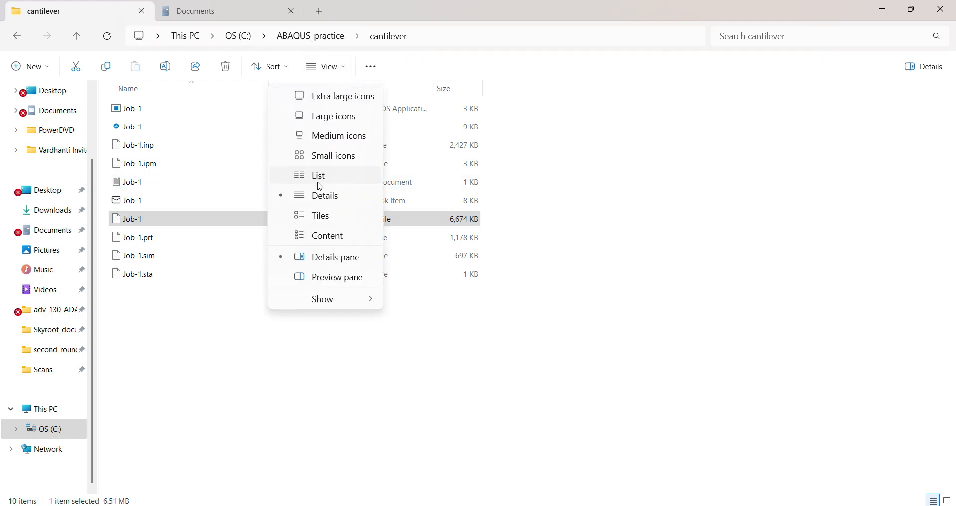
mouse_move(338, 308)
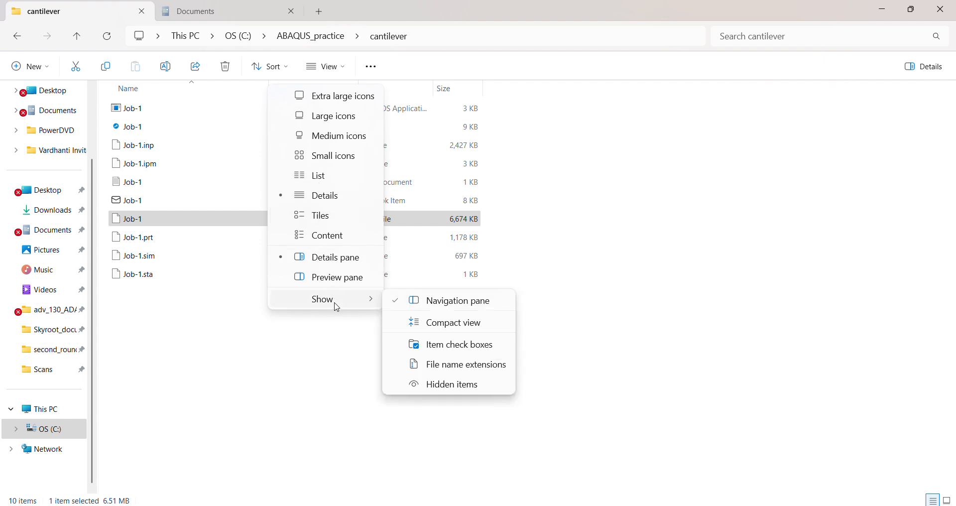
click(441, 369)
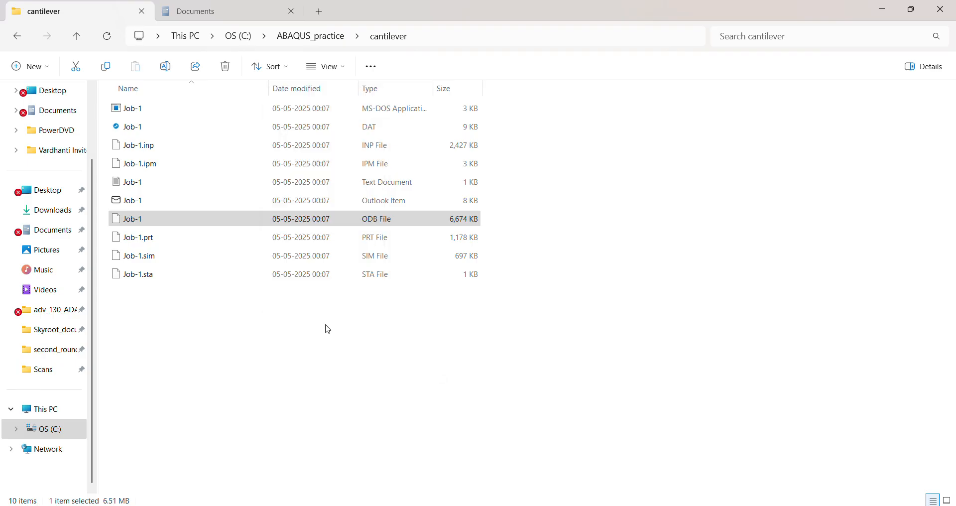
key(F4)
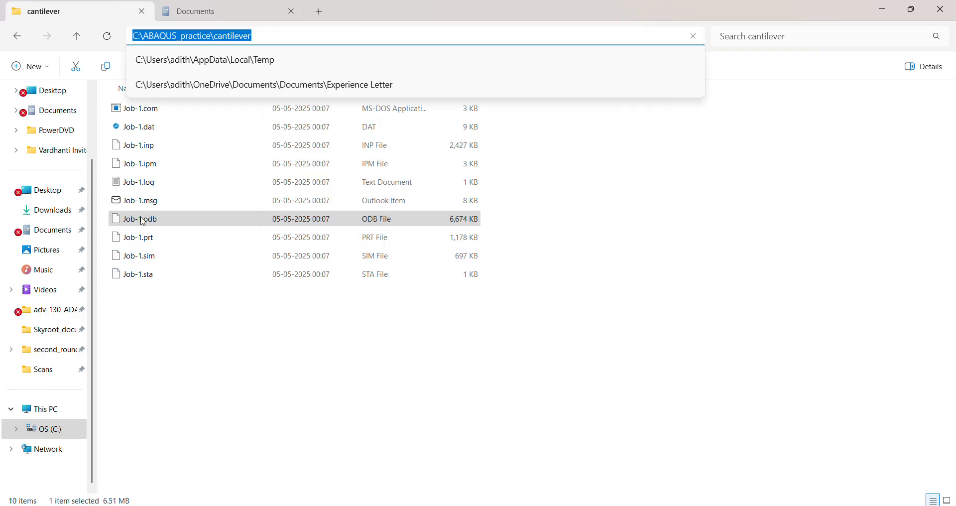
click(228, 361)
click(155, 221)
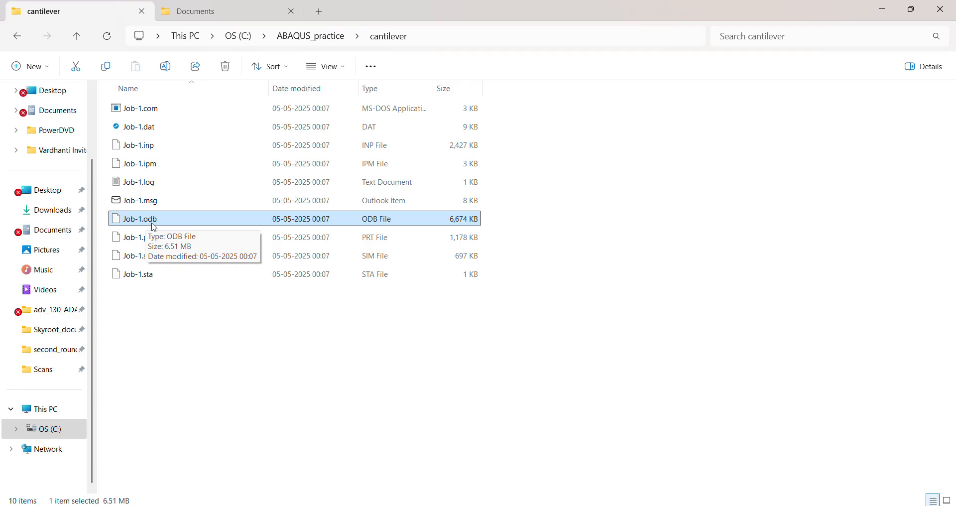
Switch back to Abaqus/CAE and open the analysis results of the completed Job-1.
key(alt+Tab)
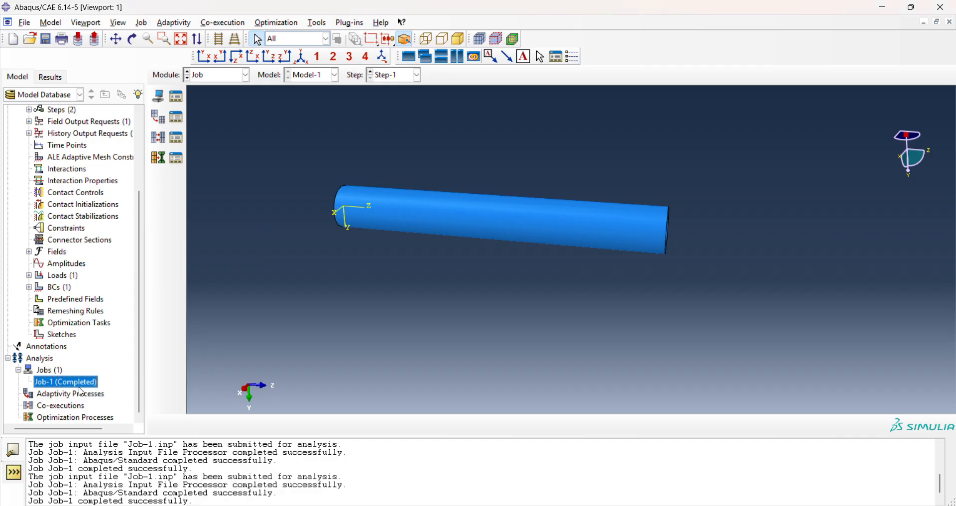
double_click(69, 386)
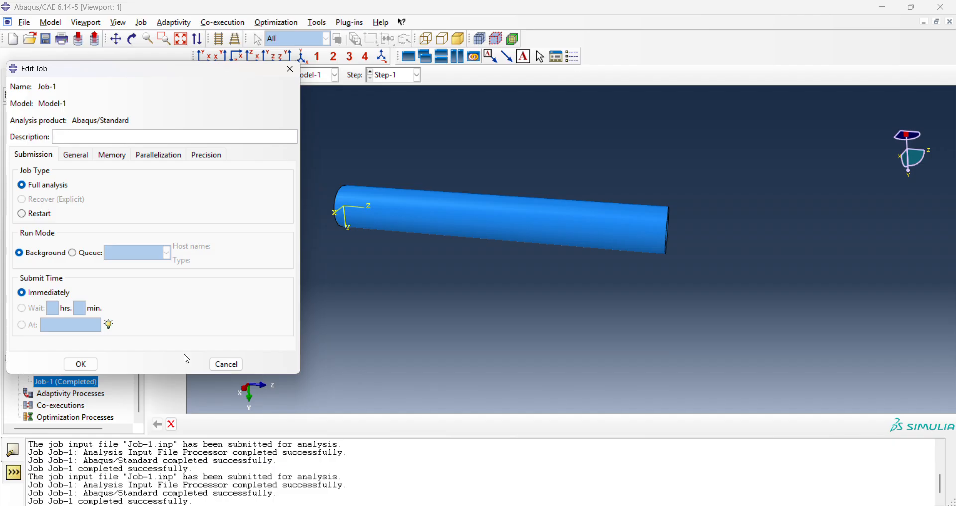
click(225, 365)
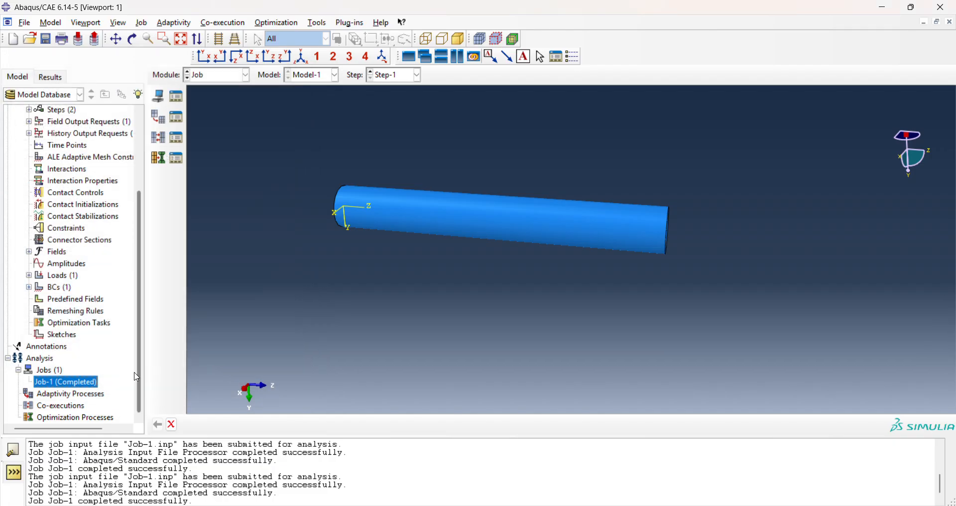
right_click(84, 384)
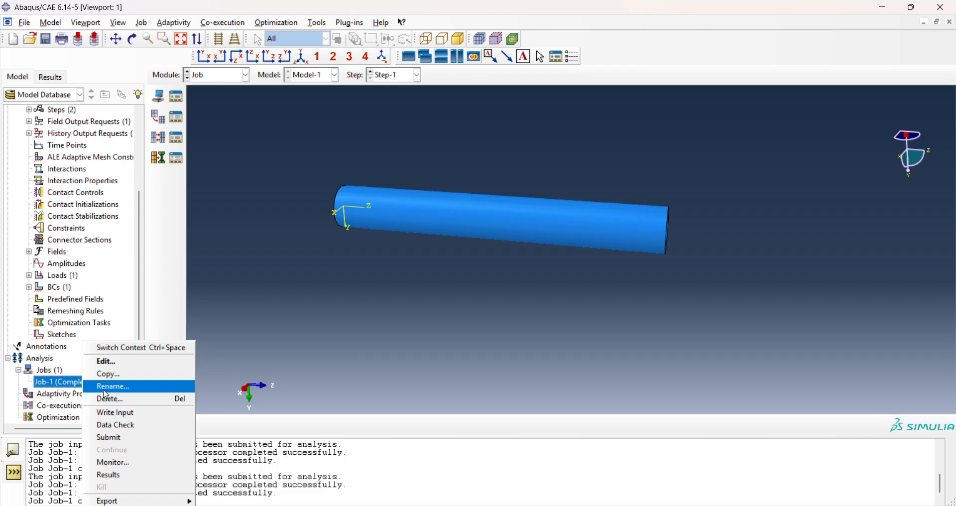
click(114, 478)
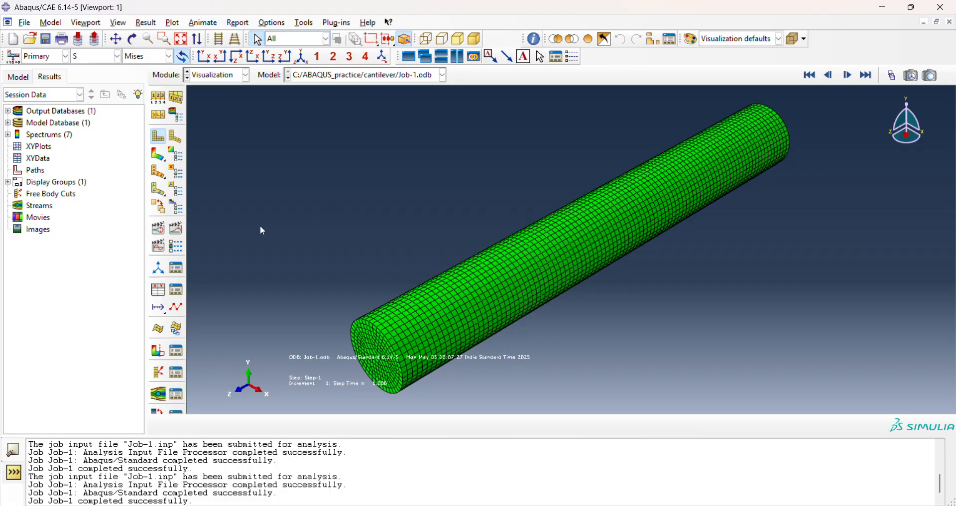
Plot contours on the deformed shape of the beam and set the displayed field output variable to U, Magnitude.
click(158, 155)
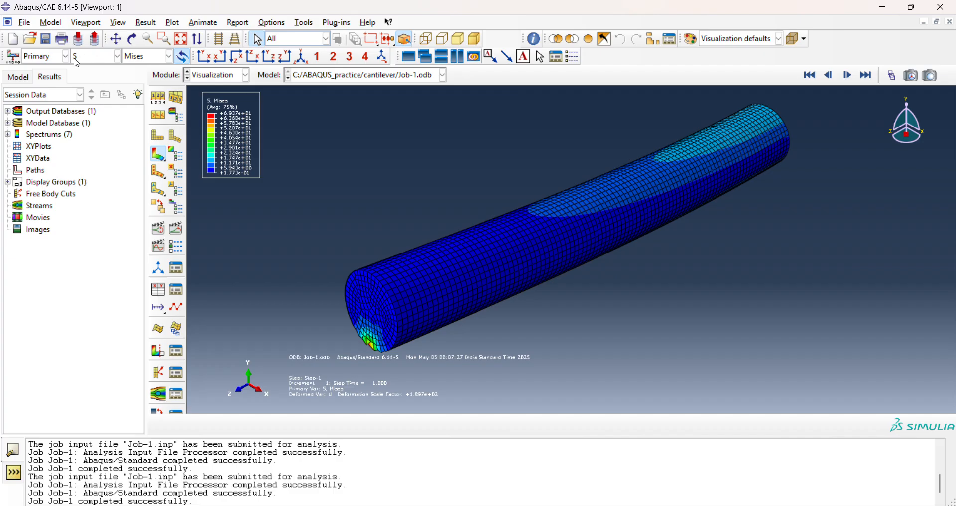
click(96, 59)
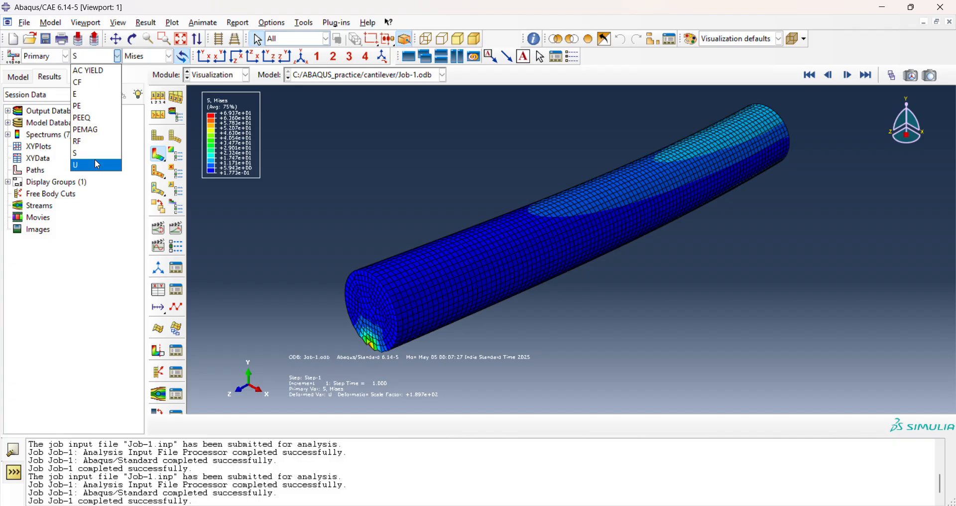
click(82, 167)
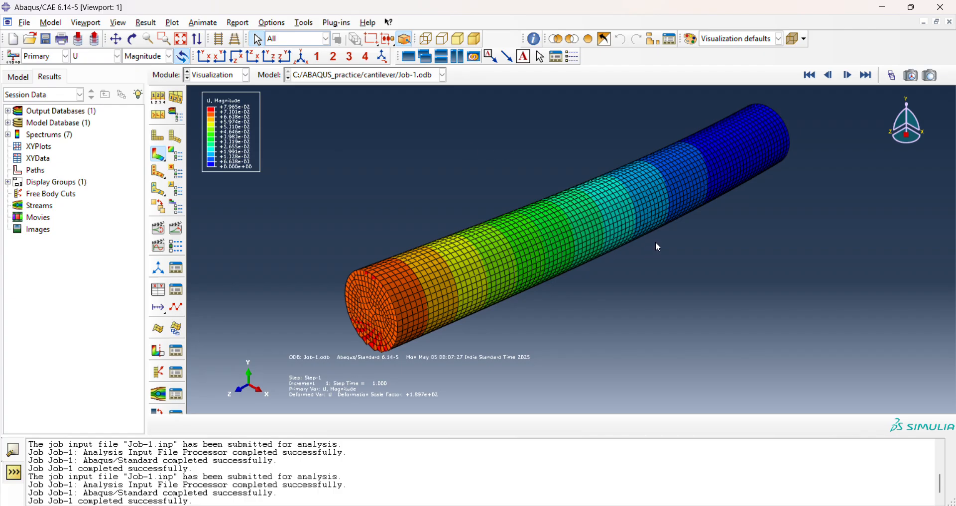
Examine the displacement magnitude contours along the deformed beam from the fixed end to the free end.
ctrl+alt+middle_drag(376, 229, 397, 228)
ctrl+alt+drag(445, 284, 610, 246)
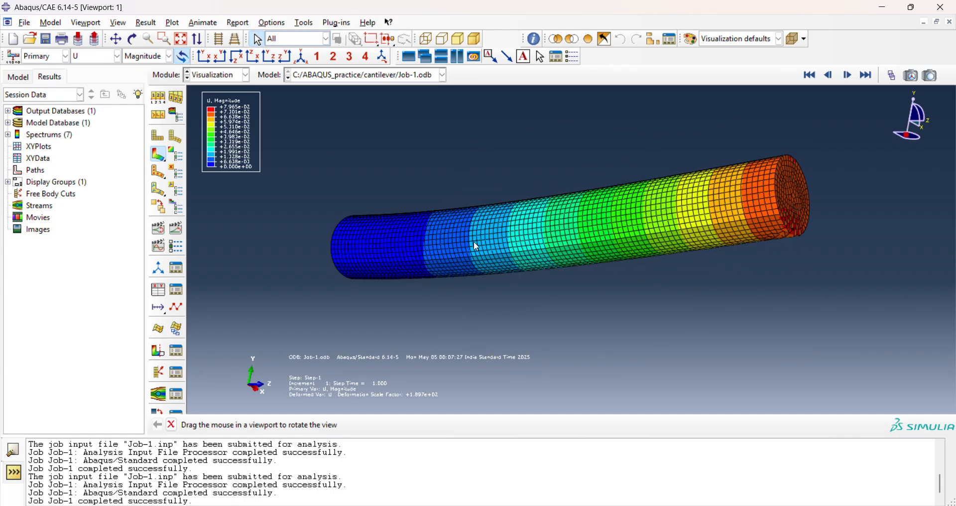
ctrl+alt+drag(469, 239, 294, 234)
key(Escape)
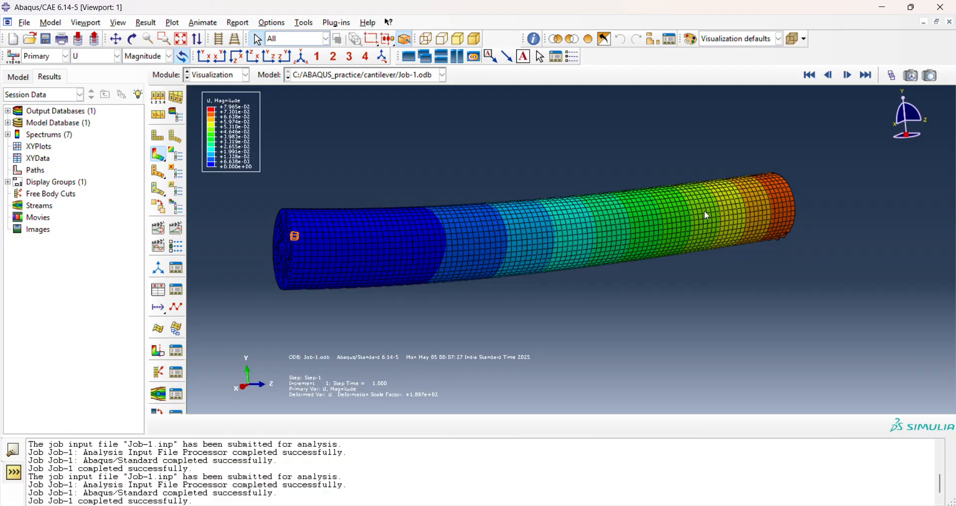
key(F2)
drag(796, 200, 583, 253)
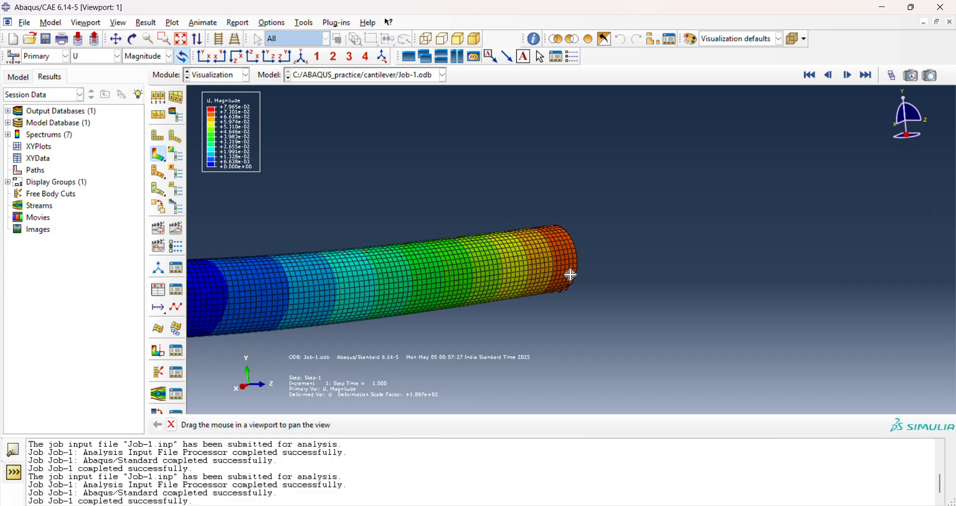
ctrl+alt+middle_drag(570, 275, 672, 253)
ctrl+alt+drag(504, 256, 460, 254)
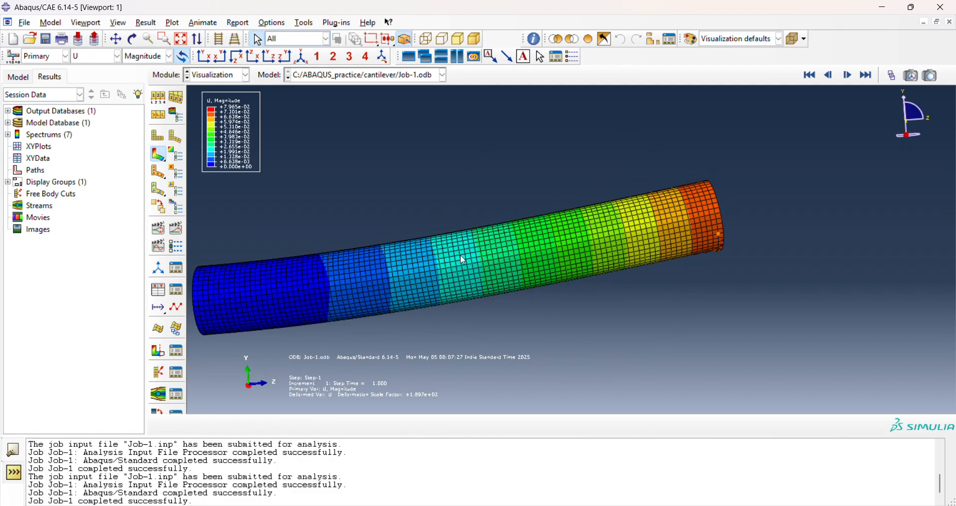
ctrl+alt+middle_drag(463, 259, 508, 253)
ctrl+alt+drag(456, 269, 321, 274)
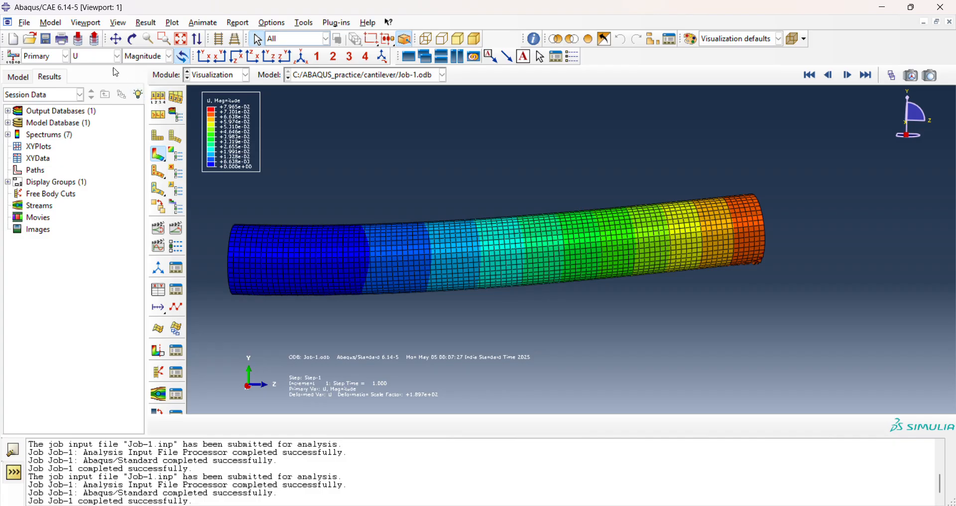
Display the Mises stress (S) contours and inspect the stress concentration around the load point on the free end face.
click(99, 57)
click(82, 153)
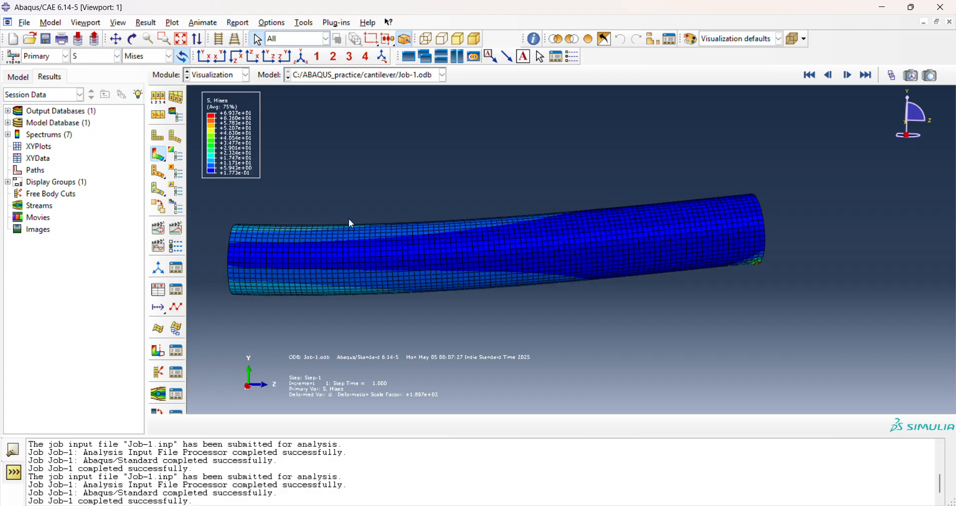
ctrl+alt+middle_drag(355, 219, 383, 227)
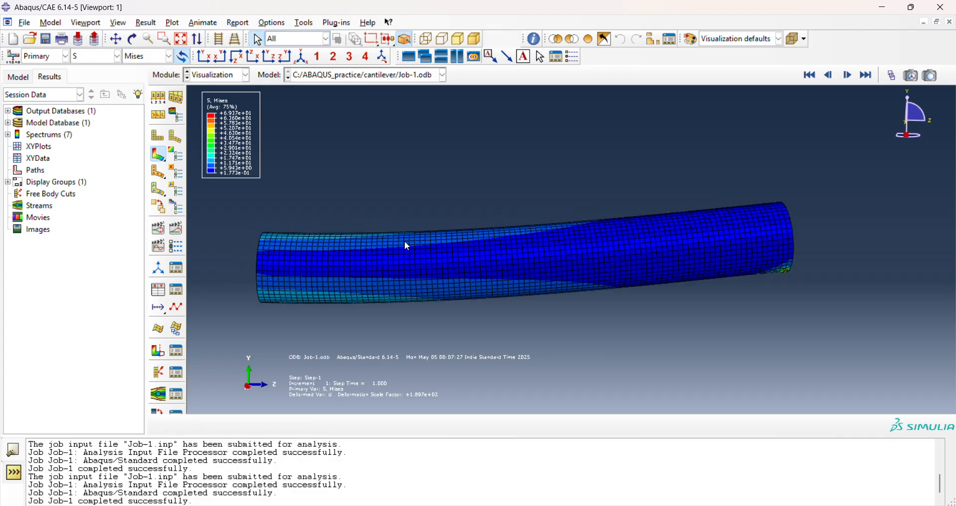
ctrl+alt+drag(404, 241, 278, 235)
ctrl+alt+drag(582, 246, 426, 244)
scroll(643, 244, up, 6)
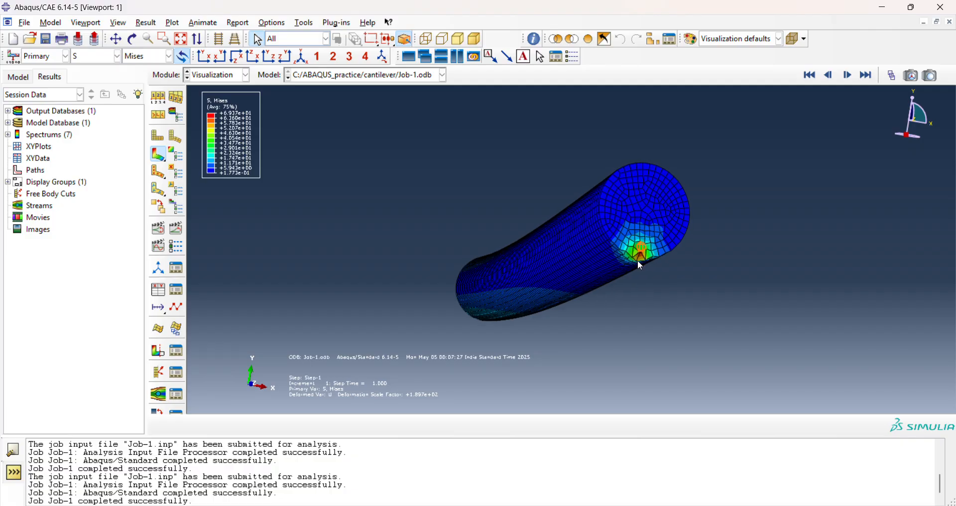
scroll(638, 264, down, 5)
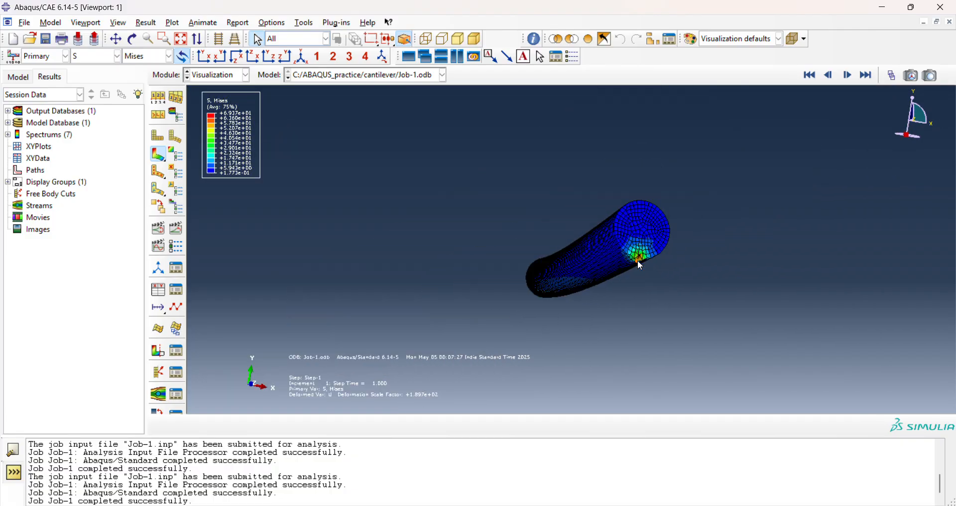
scroll(640, 260, up, 3)
scroll(643, 255, down, 5)
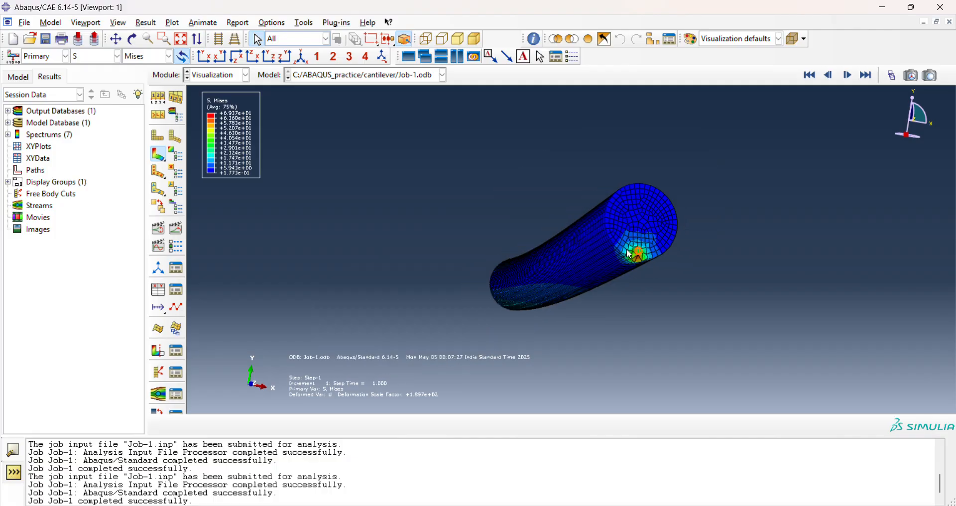
Examine the Mises stress distribution across the fixed end face and along the adjoining beam surface.
ctrl+alt+drag(642, 252, 626, 237)
scroll(495, 261, down, 2)
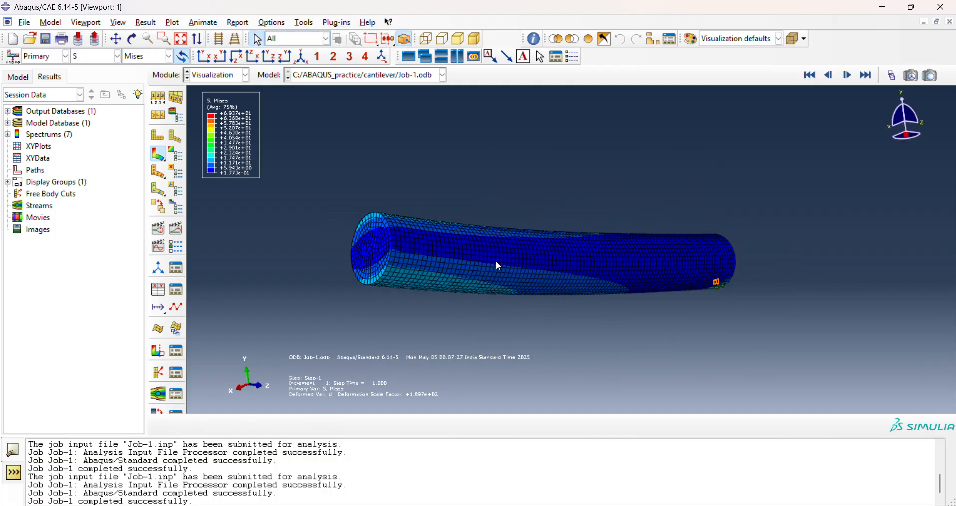
scroll(306, 223, up, 4)
scroll(391, 219, up, 2)
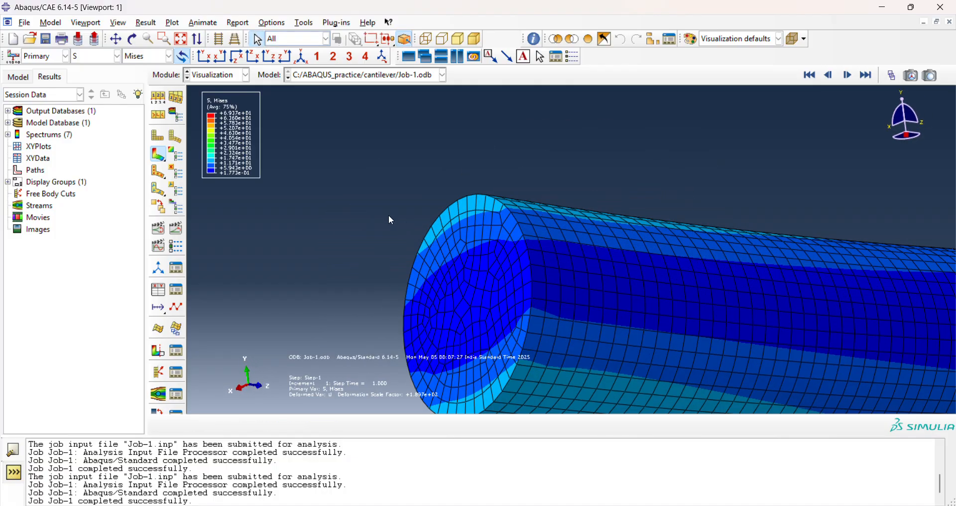
ctrl+alt+middle_drag(607, 195, 539, 138)
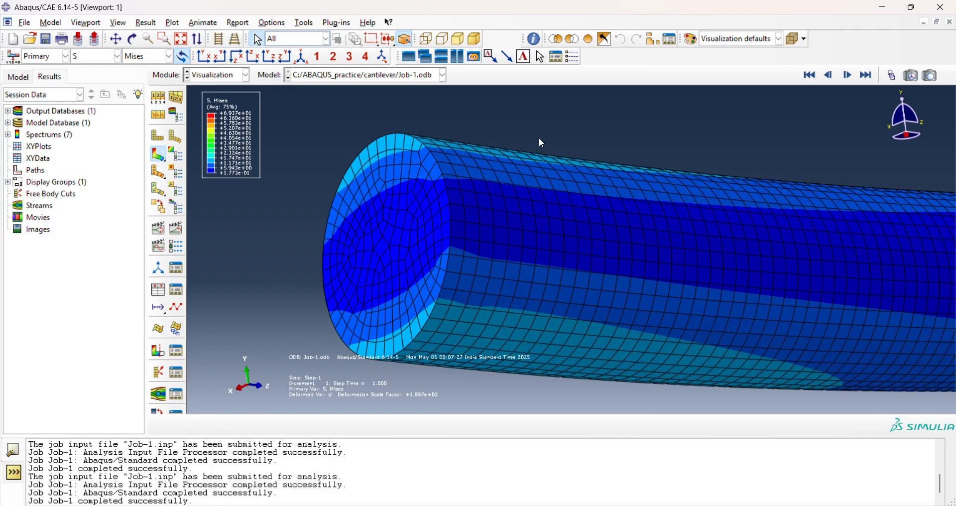
ctrl+alt+drag(580, 152, 580, 196)
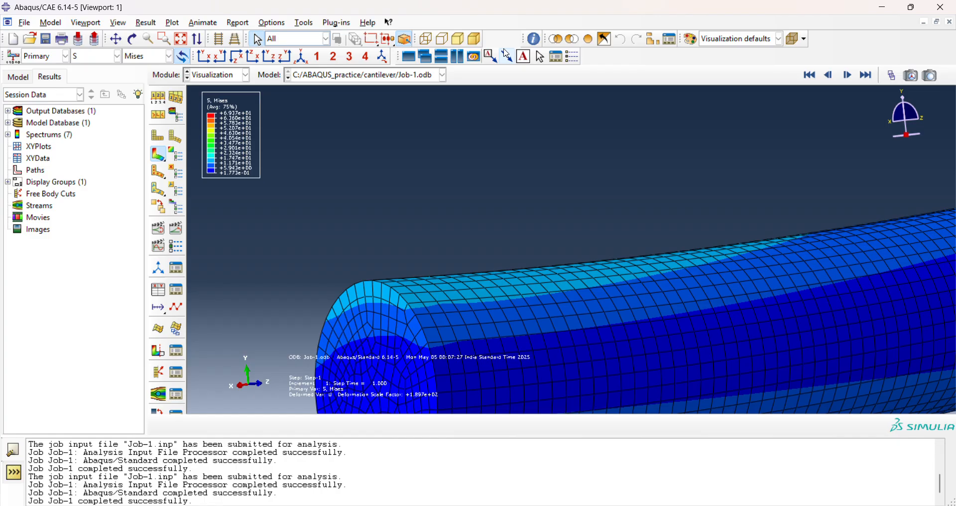
Display the displacement magnitude (U) contours again and inspect the distorted elements at the lower edge of the free end.
click(95, 59)
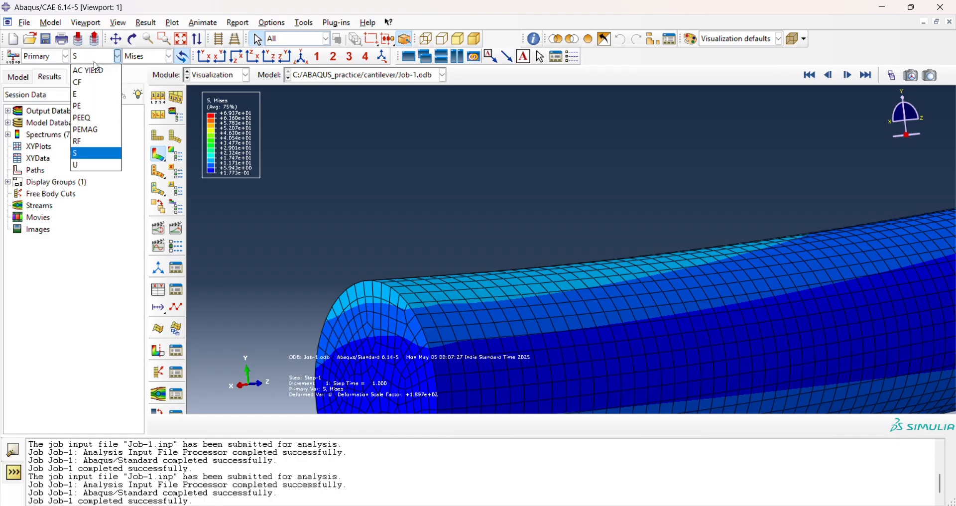
click(90, 165)
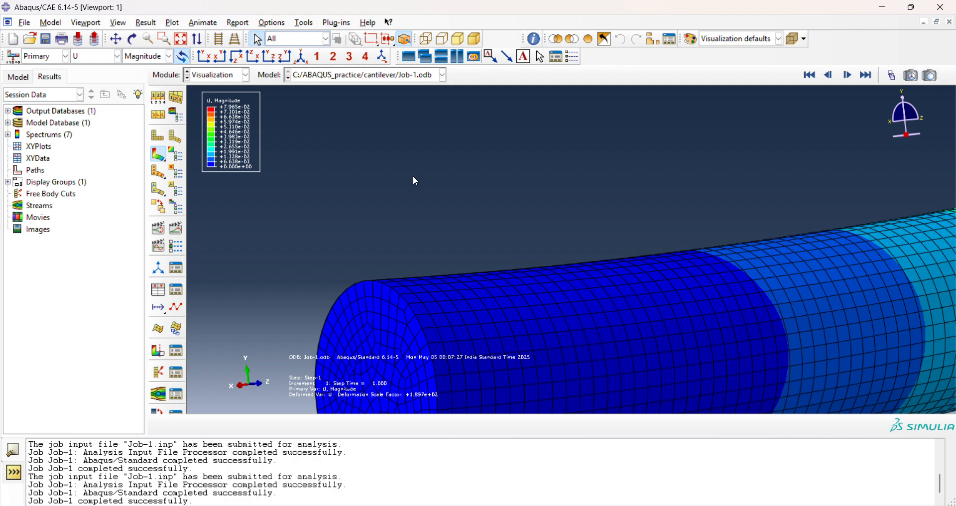
scroll(413, 178, up, 5)
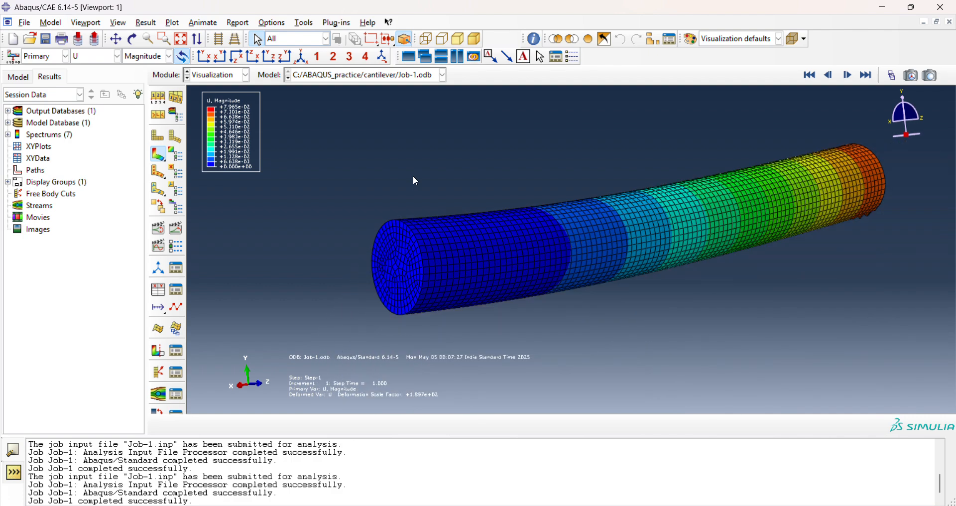
ctrl+alt+middle_drag(702, 199, 635, 211)
ctrl+alt+drag(664, 242, 419, 251)
ctrl+alt+drag(463, 163, 484, 166)
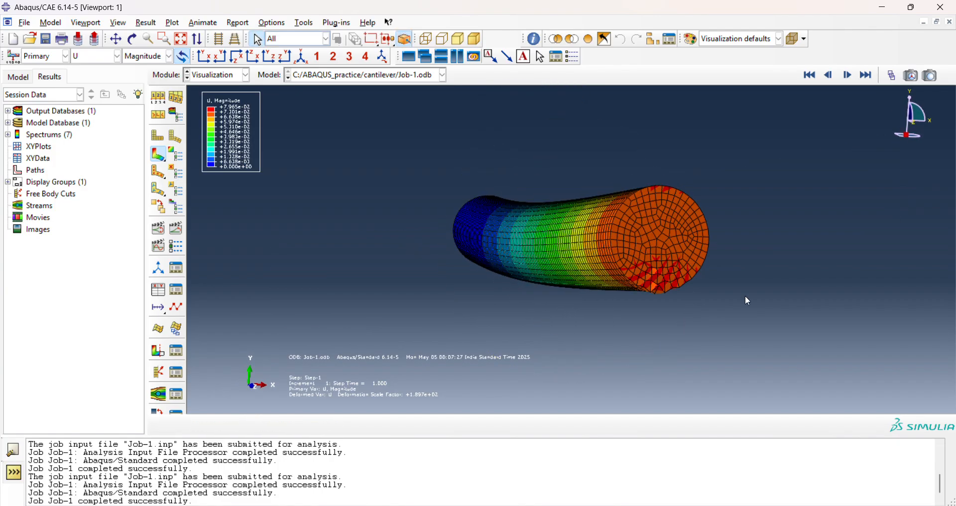
scroll(662, 288, down, 5)
scroll(662, 288, up, 3)
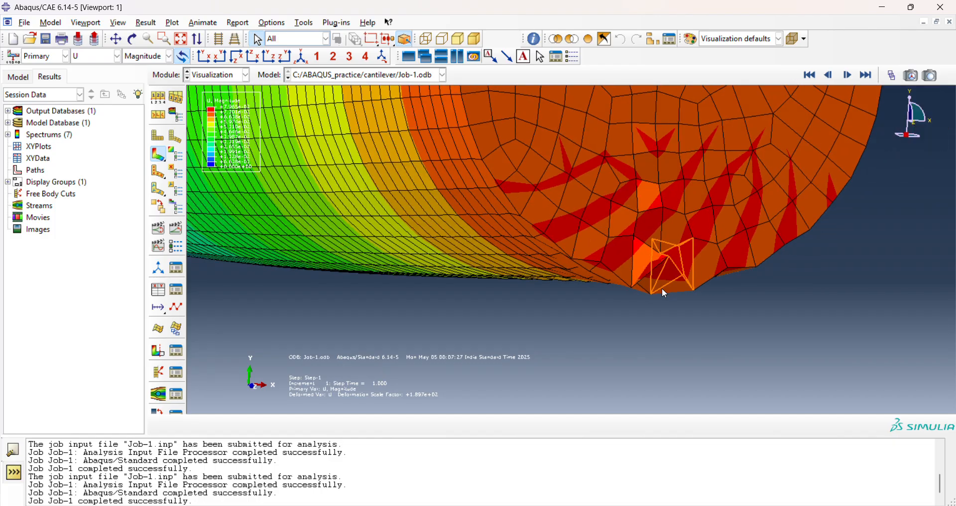
scroll(662, 289, up, 4)
ctrl+alt+drag(652, 256, 811, 247)
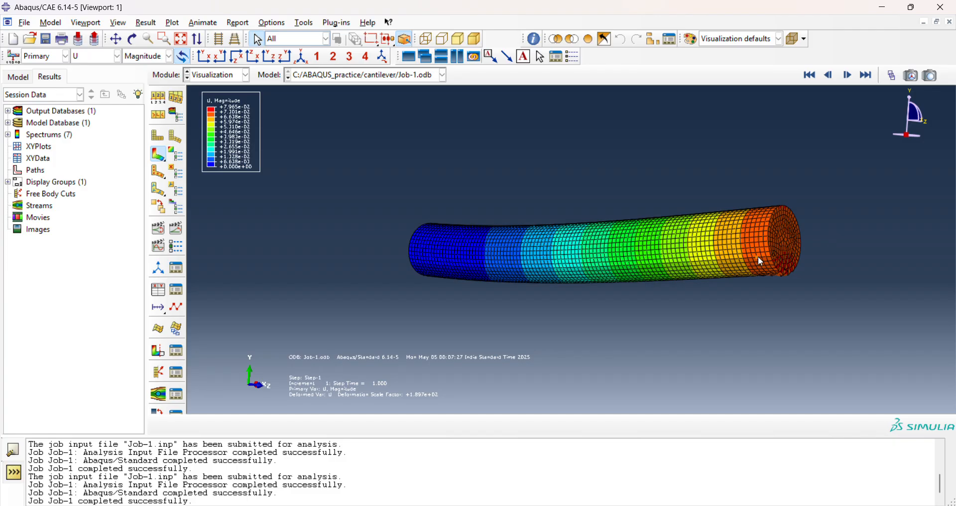
scroll(757, 256, down, 2)
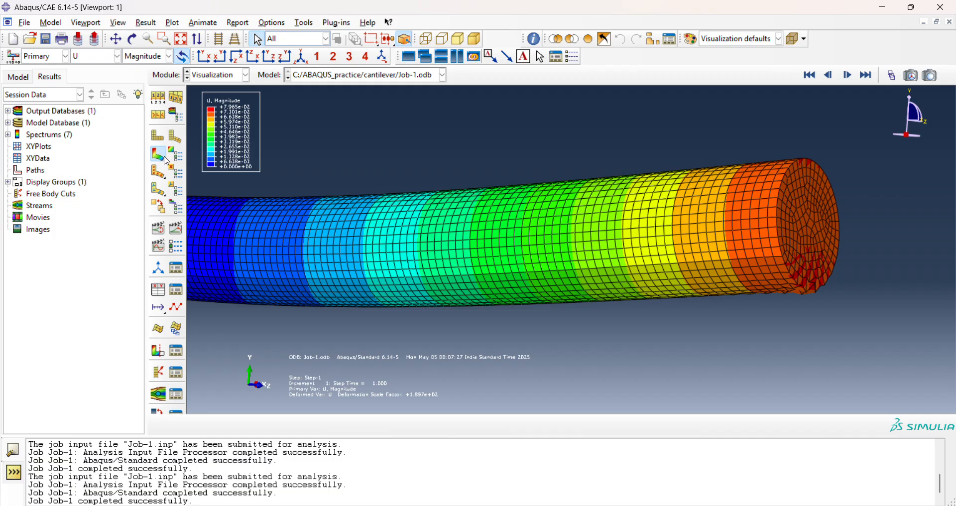
Examine the basic, color and style, and limits settings in the contour plot options, leaving them as they are.
click(164, 161)
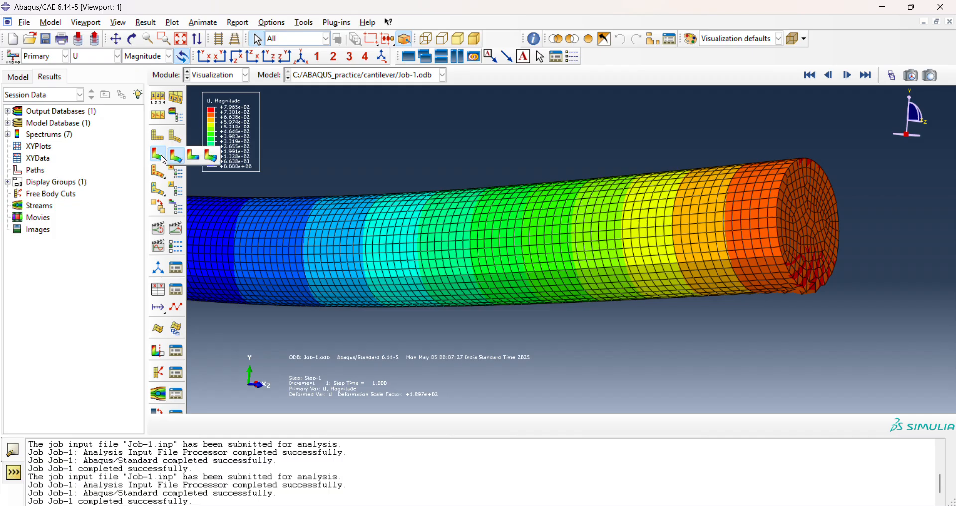
click(165, 160)
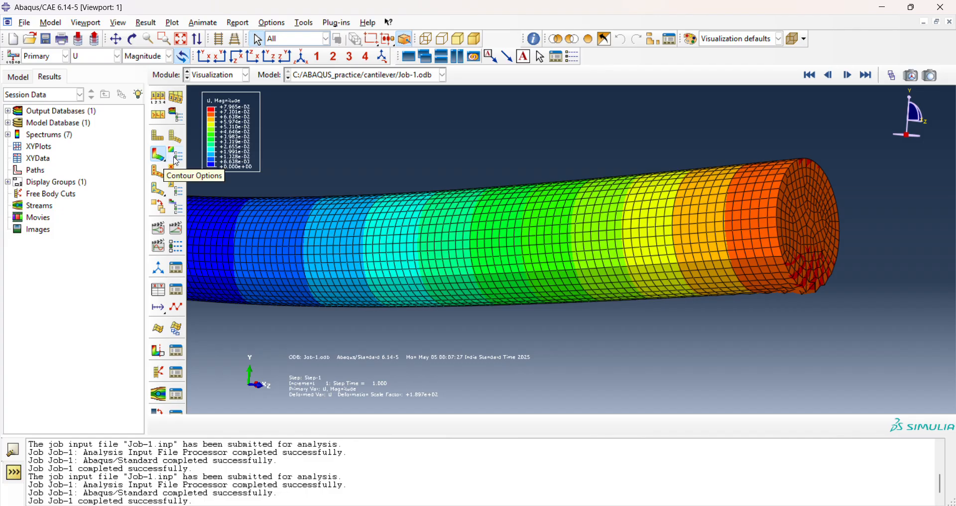
click(176, 161)
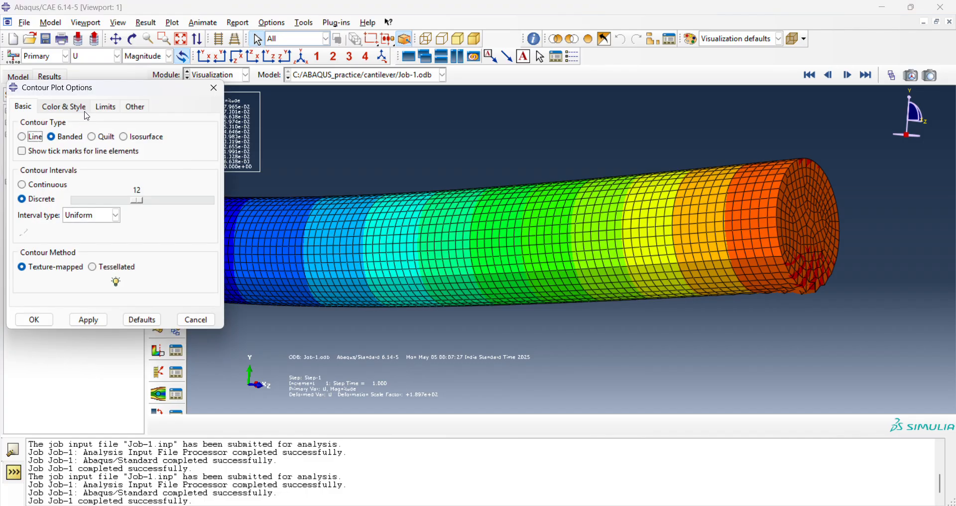
click(71, 106)
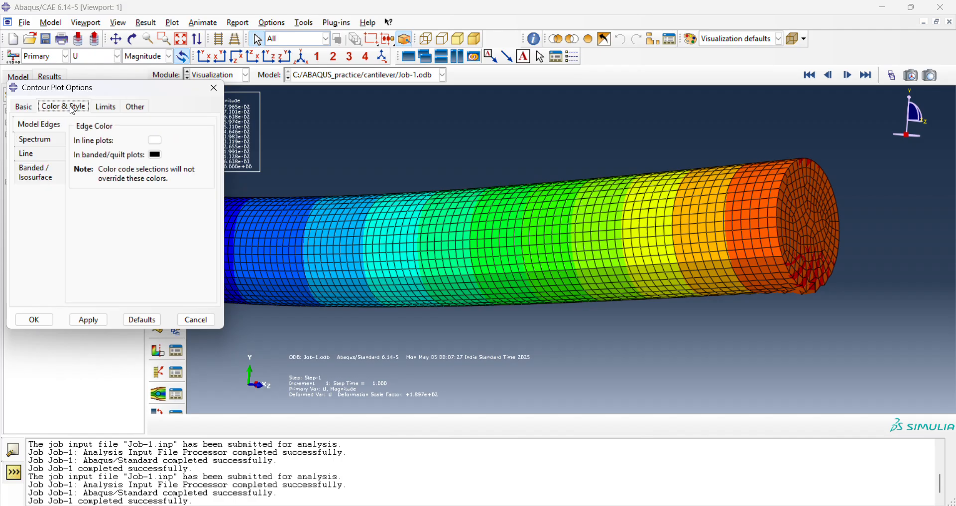
click(39, 139)
click(32, 155)
click(31, 170)
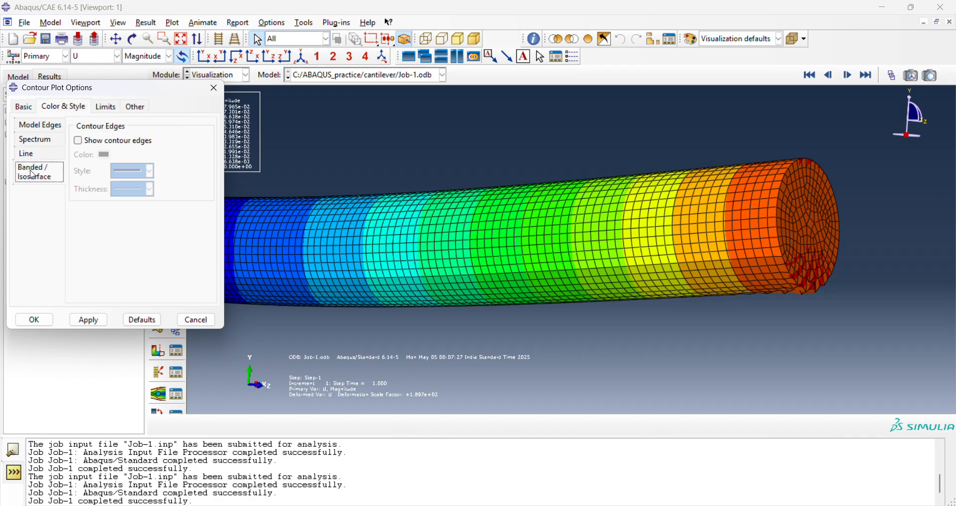
click(133, 107)
click(110, 110)
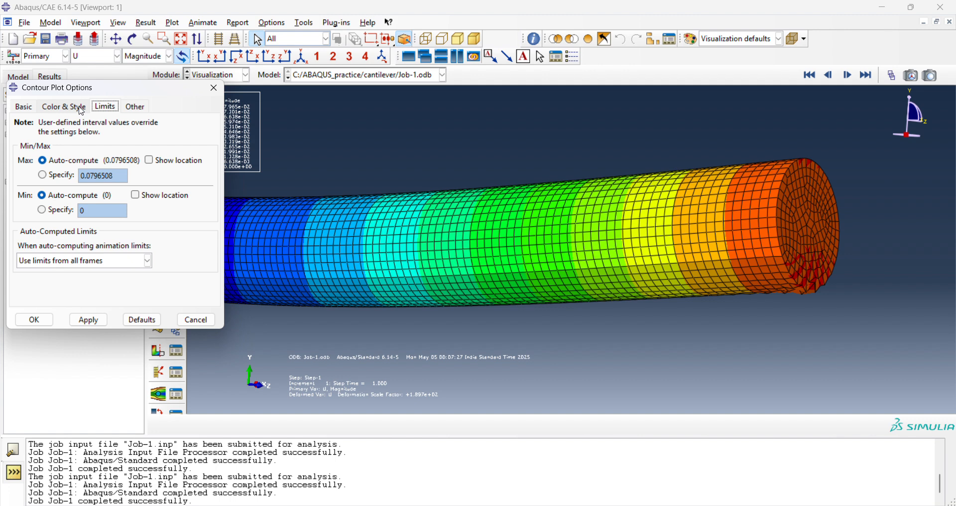
click(23, 108)
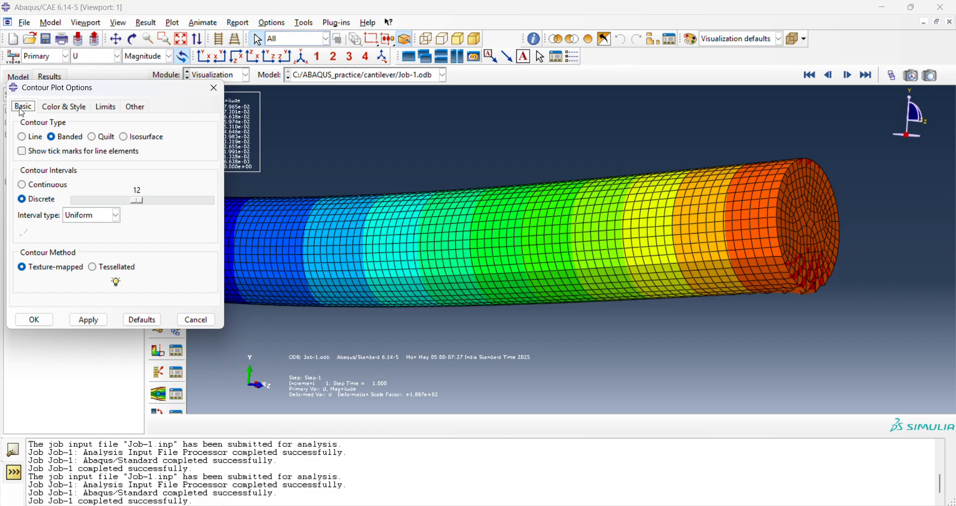
click(193, 322)
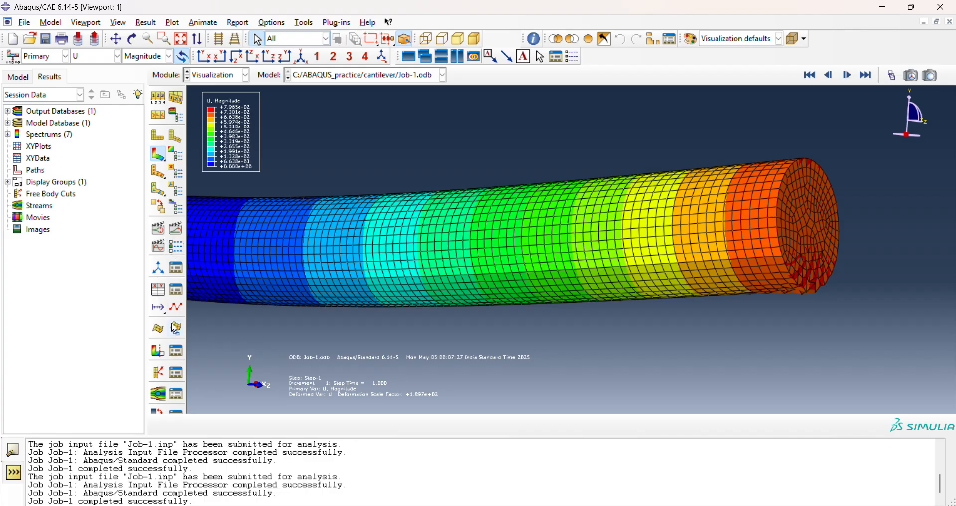
Plot the displacement contours on both the undeformed and deformed shapes, followed by the deformed shape alone without contours.
click(157, 155)
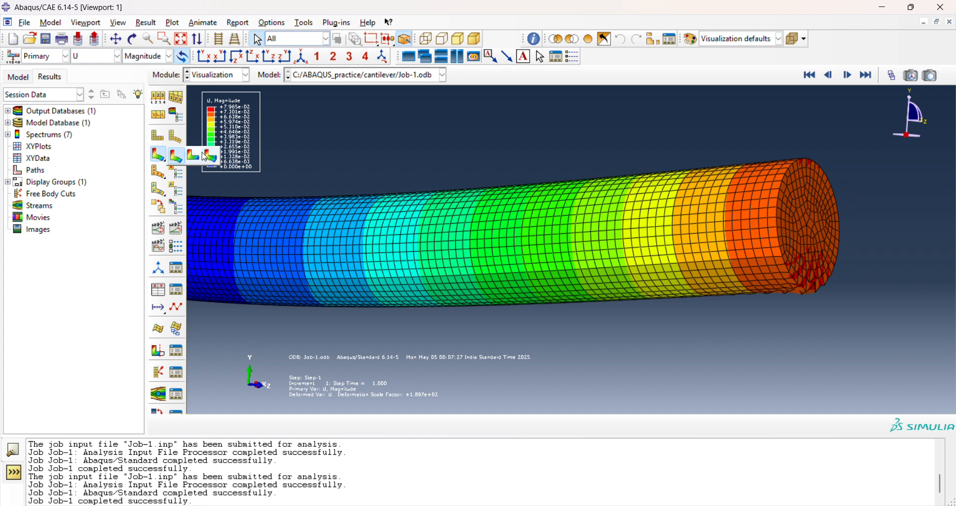
click(211, 156)
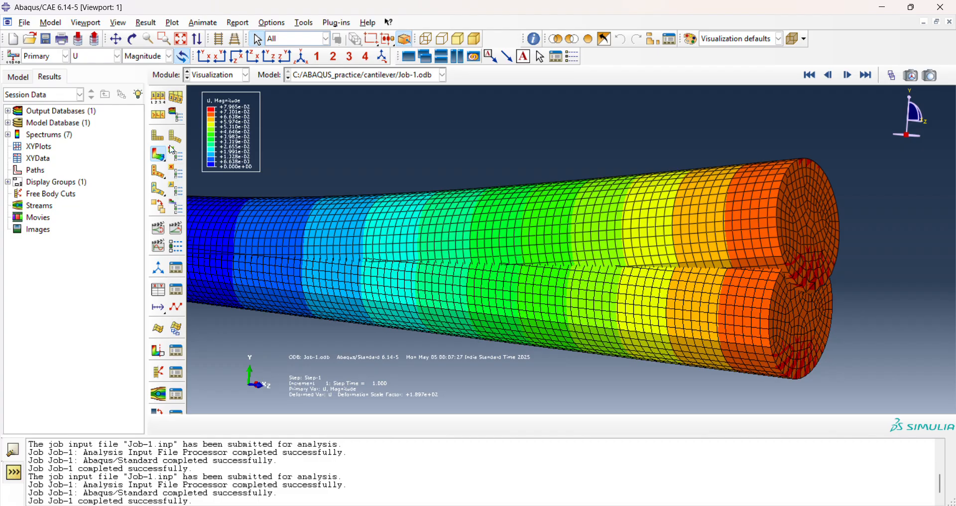
click(179, 121)
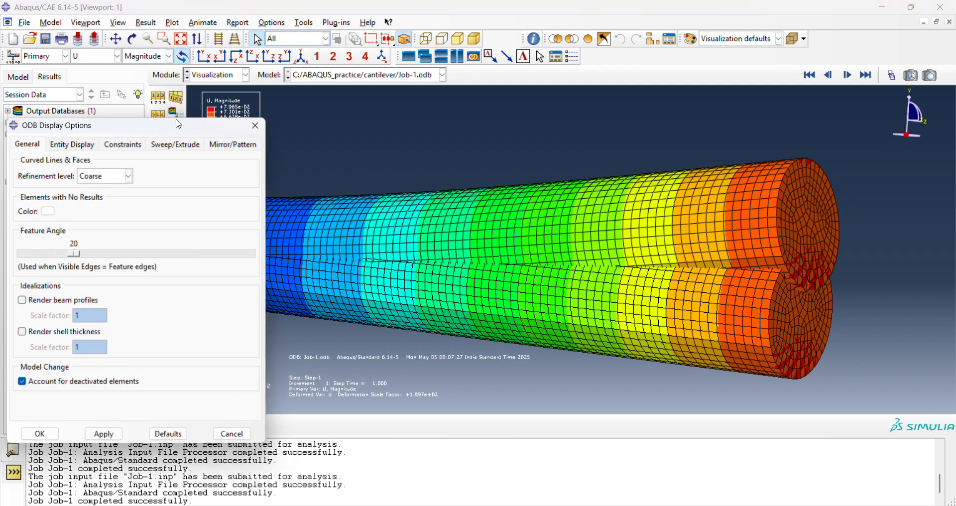
click(256, 125)
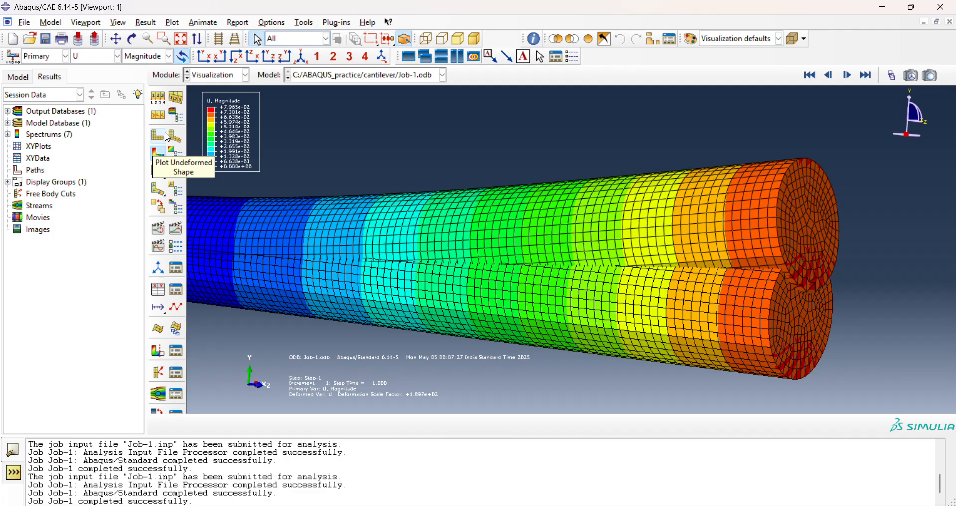
click(175, 136)
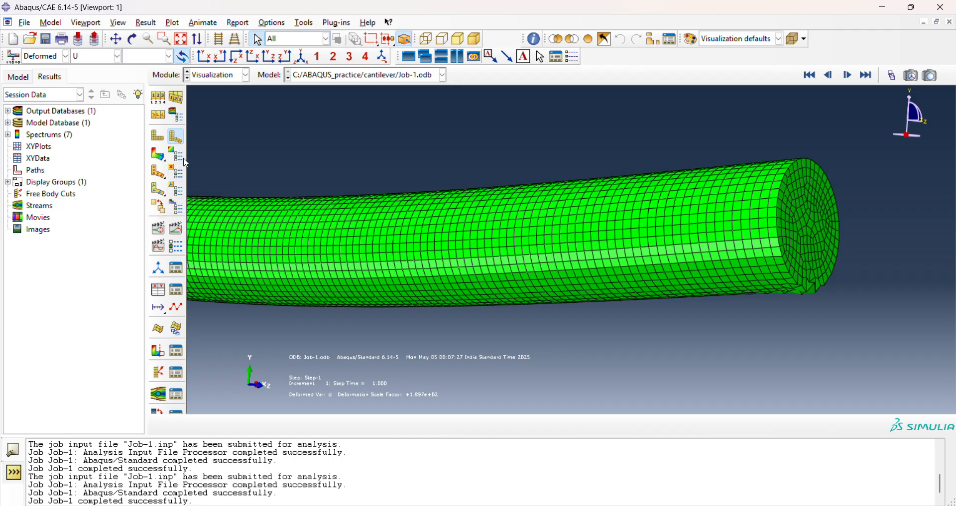
Search the contour plot options for a deformation scale setting, checking the basic, color and style, limits and other settings.
click(176, 137)
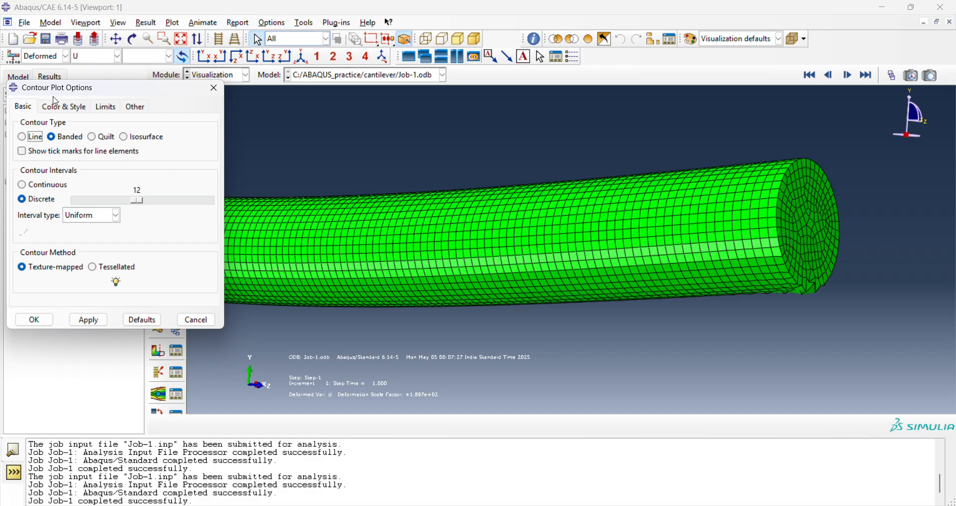
click(86, 107)
click(105, 107)
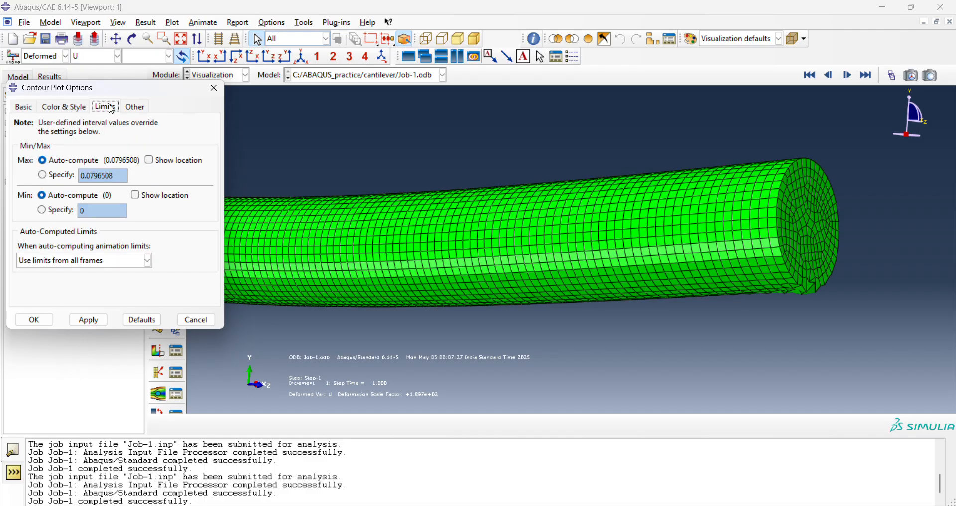
click(147, 108)
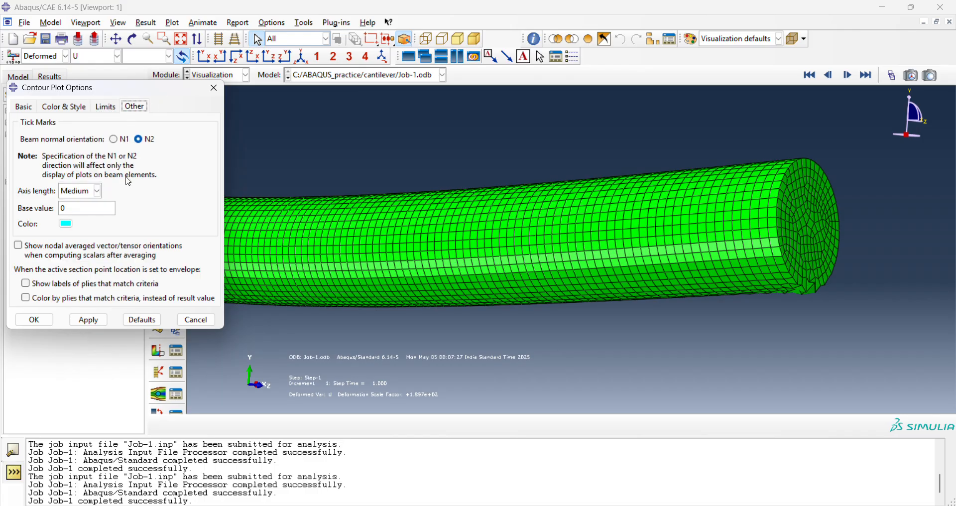
click(197, 320)
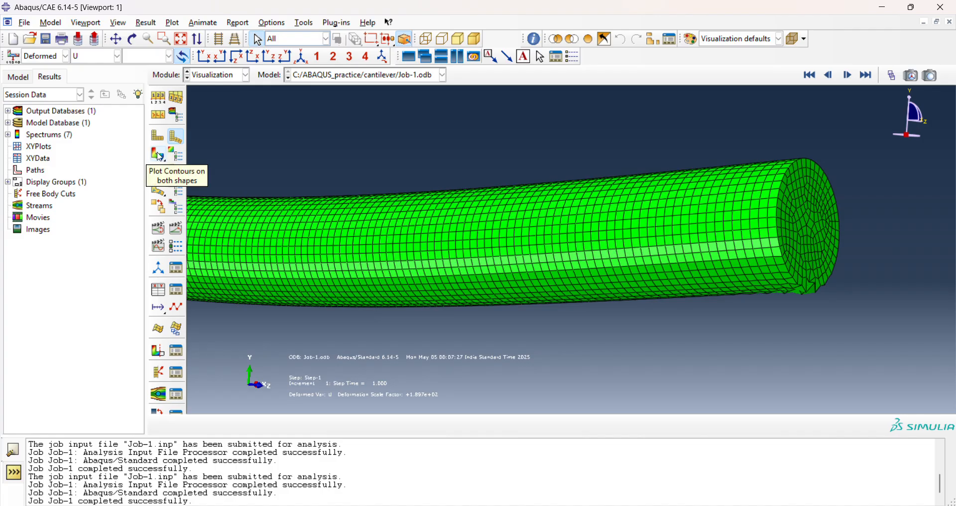
click(177, 151)
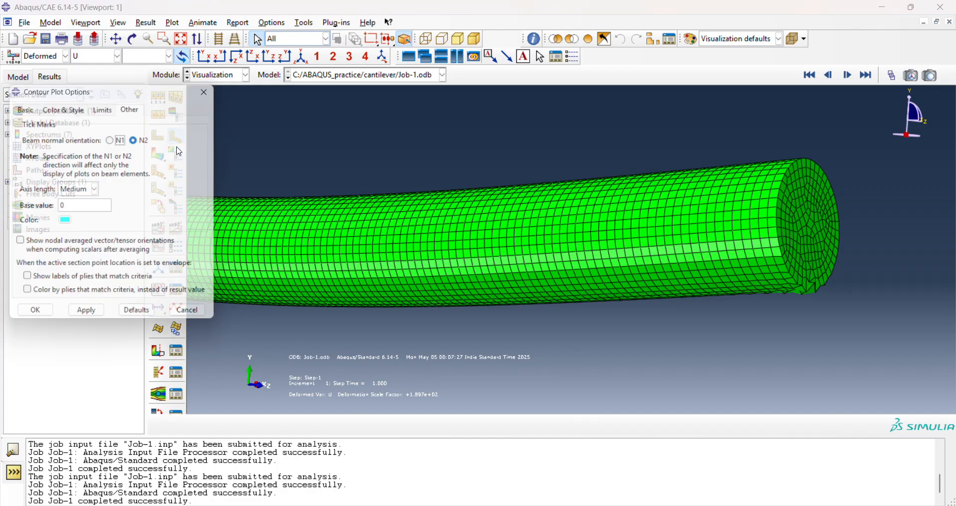
click(22, 107)
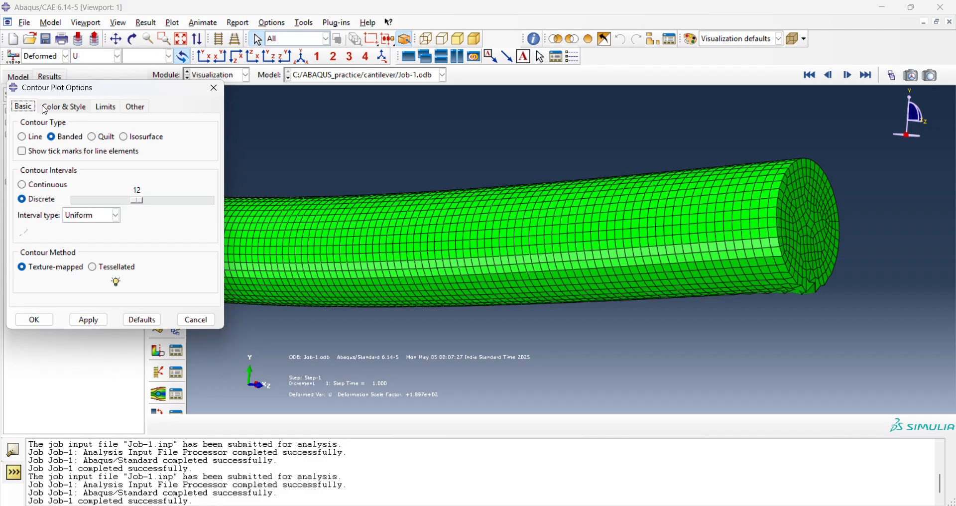
click(44, 108)
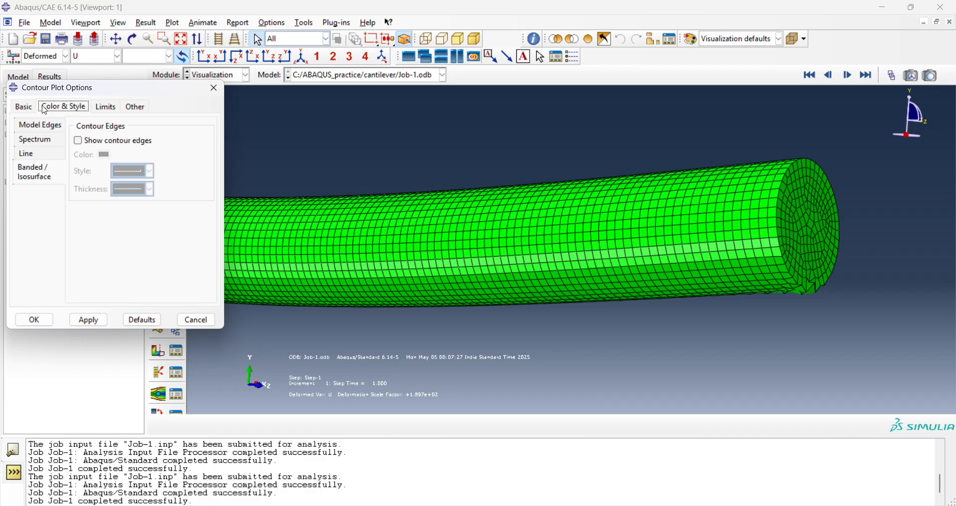
click(41, 140)
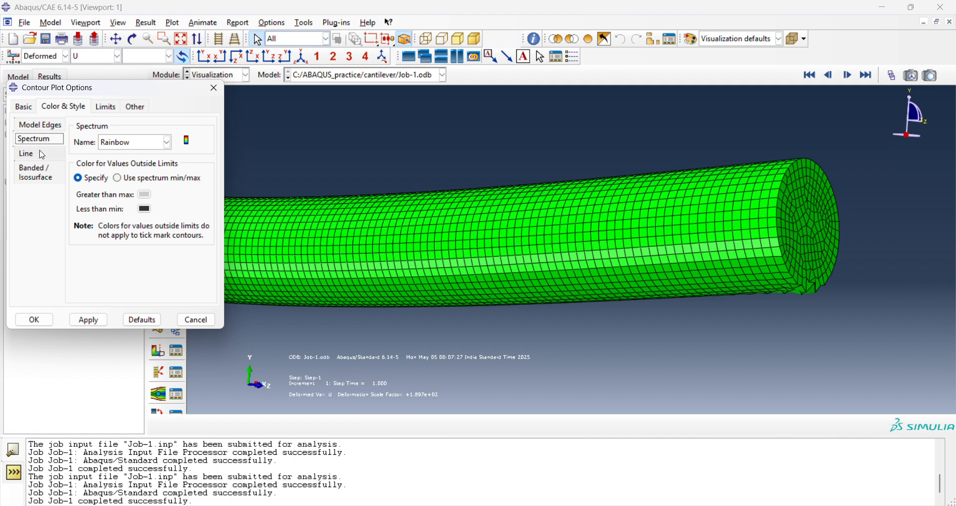
click(42, 156)
click(41, 170)
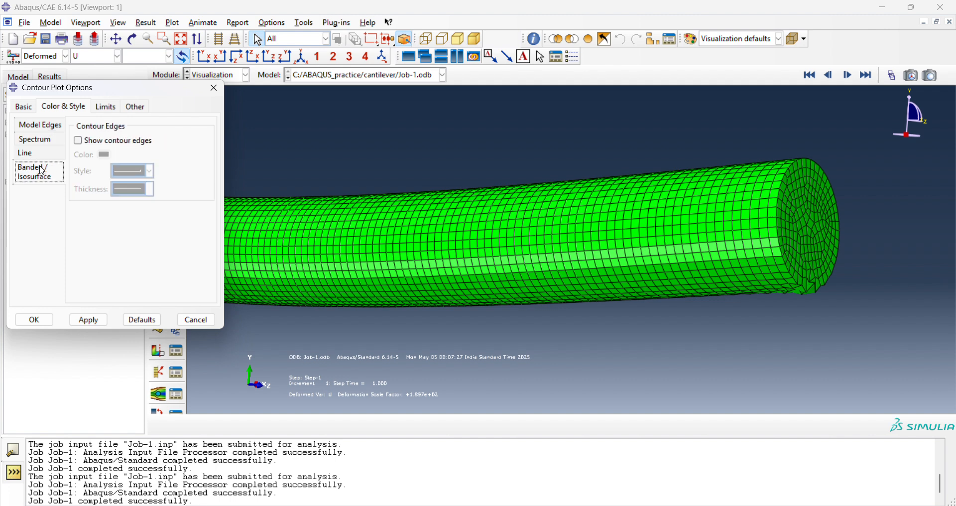
click(215, 88)
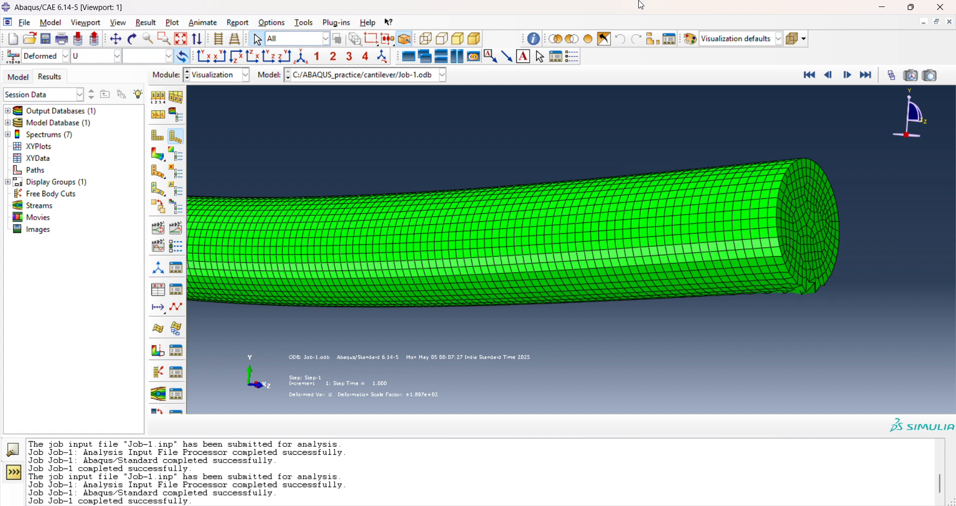
Set the deformation scale factor to Uniform with a value of 1 in the common plot options.
click(271, 23)
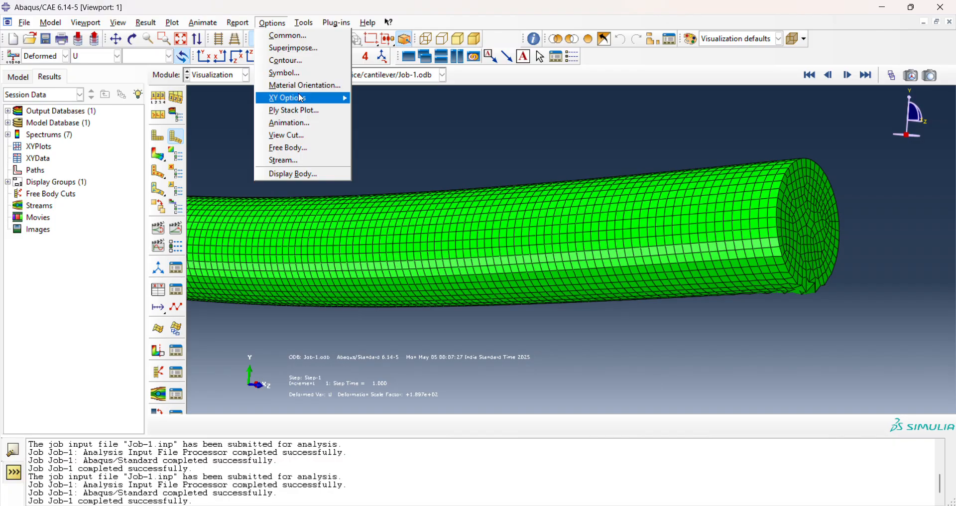
mouse_move(302, 98)
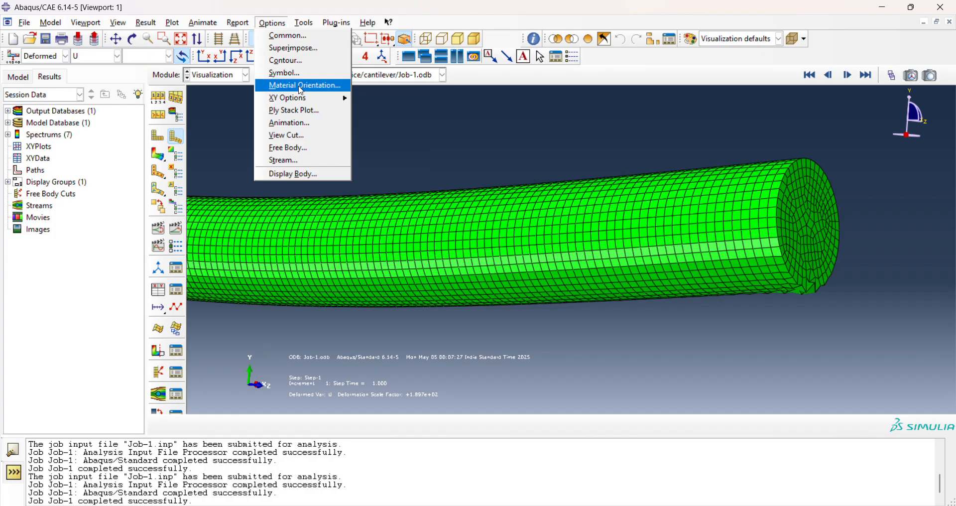
click(296, 34)
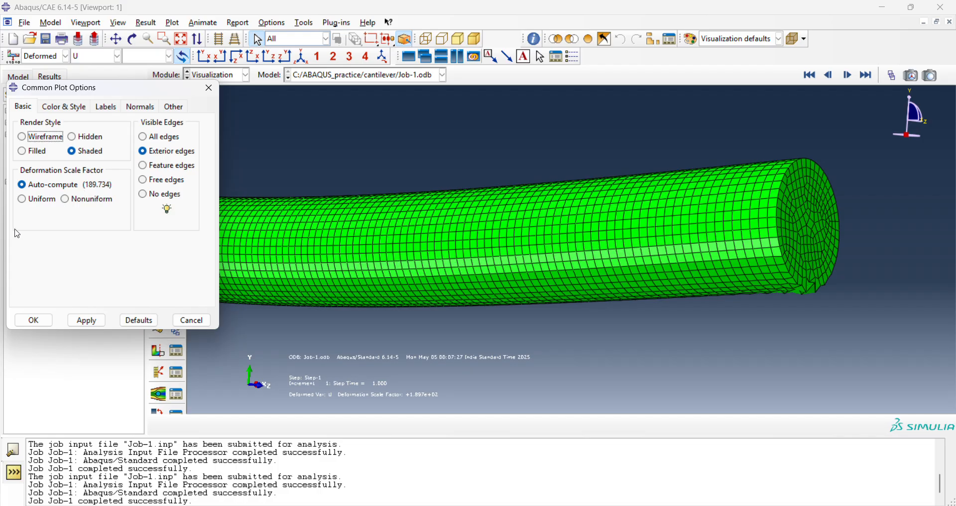
click(26, 203)
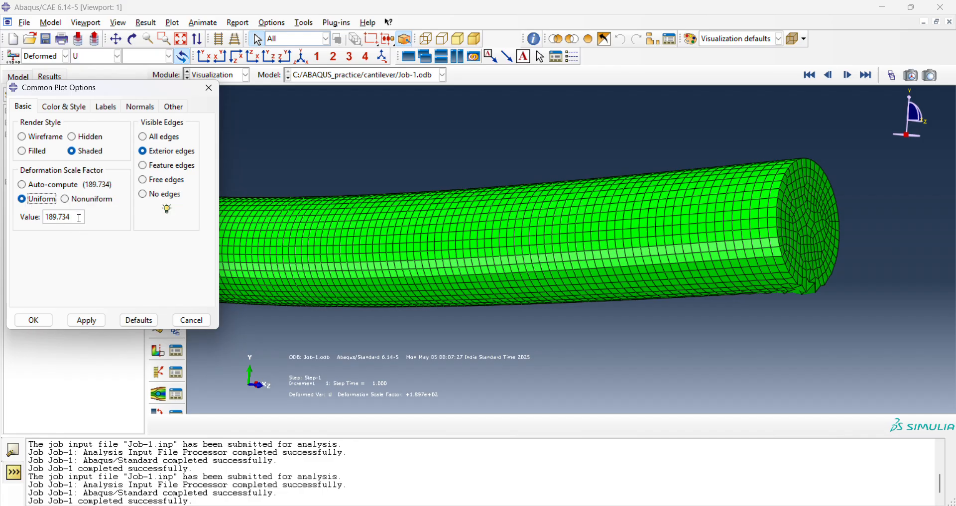
key(Tab)
text(1)
click(88, 321)
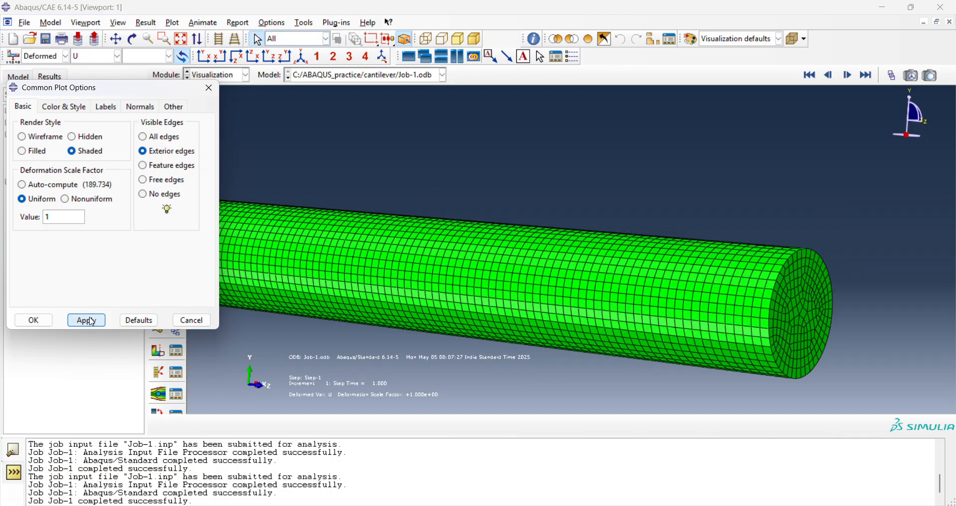
Plot the displacement magnitude contours on the deformed shape and accept the common plot options.
drag(90, 90, 475, 84)
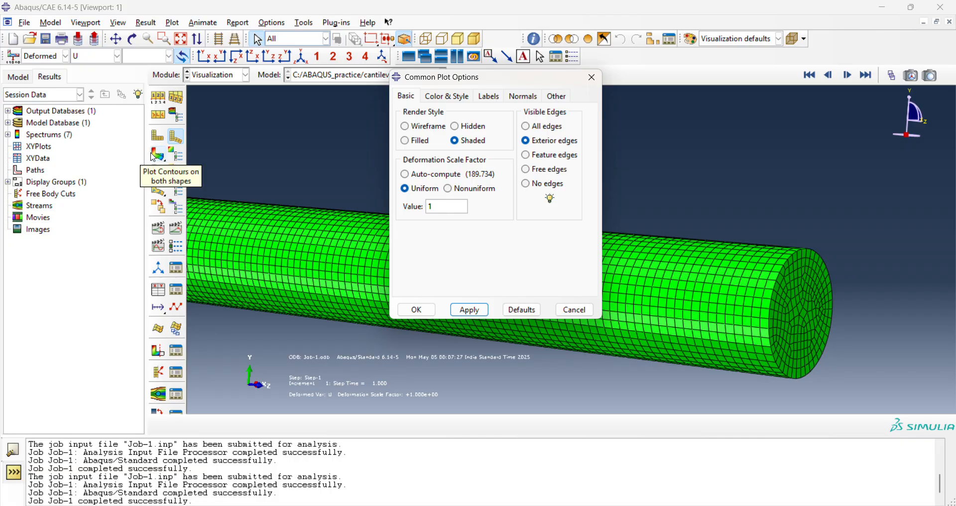
drag(154, 158, 180, 162)
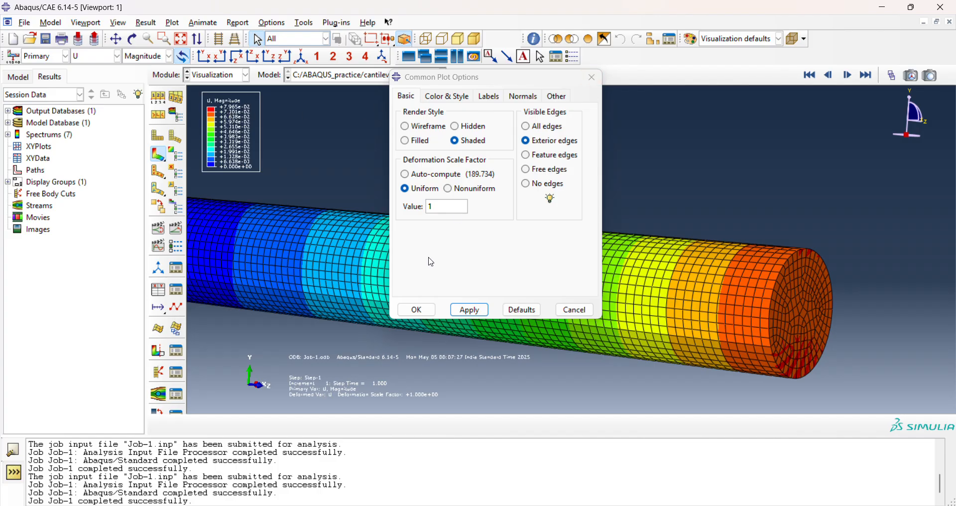
click(417, 308)
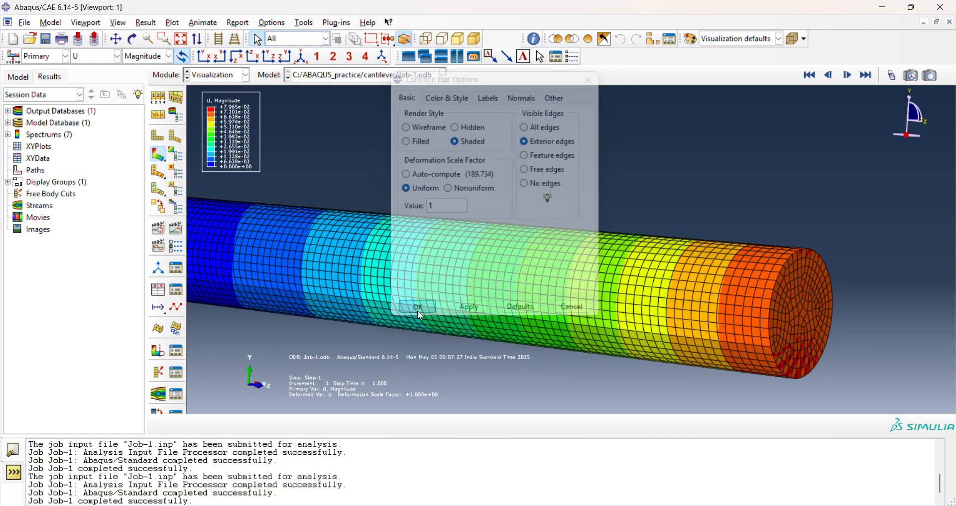